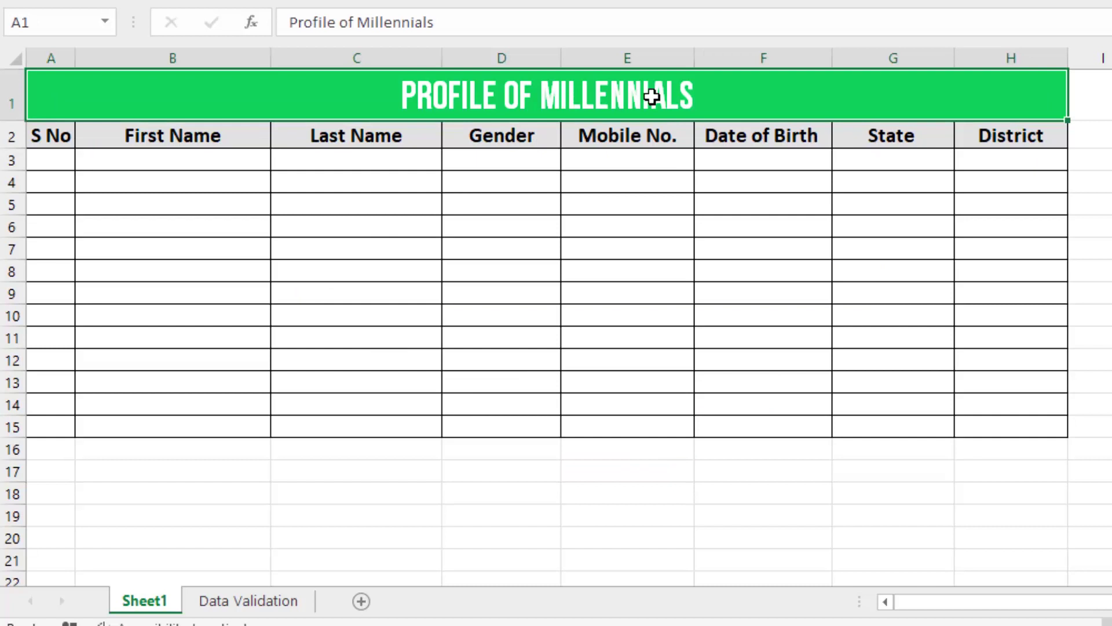
- Select the whole table from the title down, then deselect it by picking cell D5
left_click(613, 223)
left_click(57, 141)
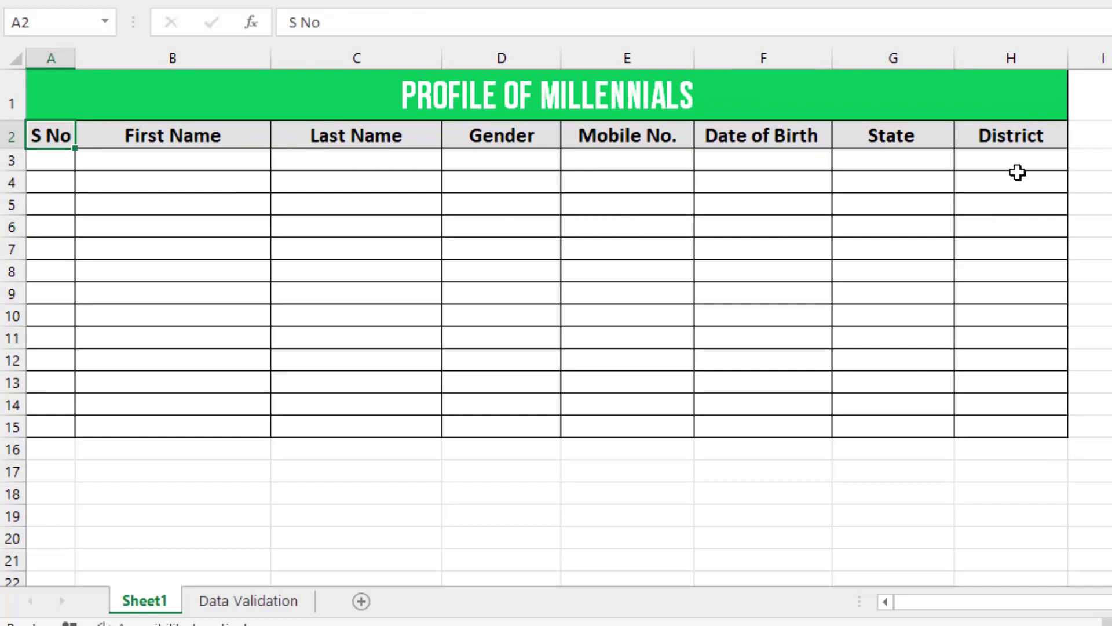
left_click_drag(138, 103, 667, 422)
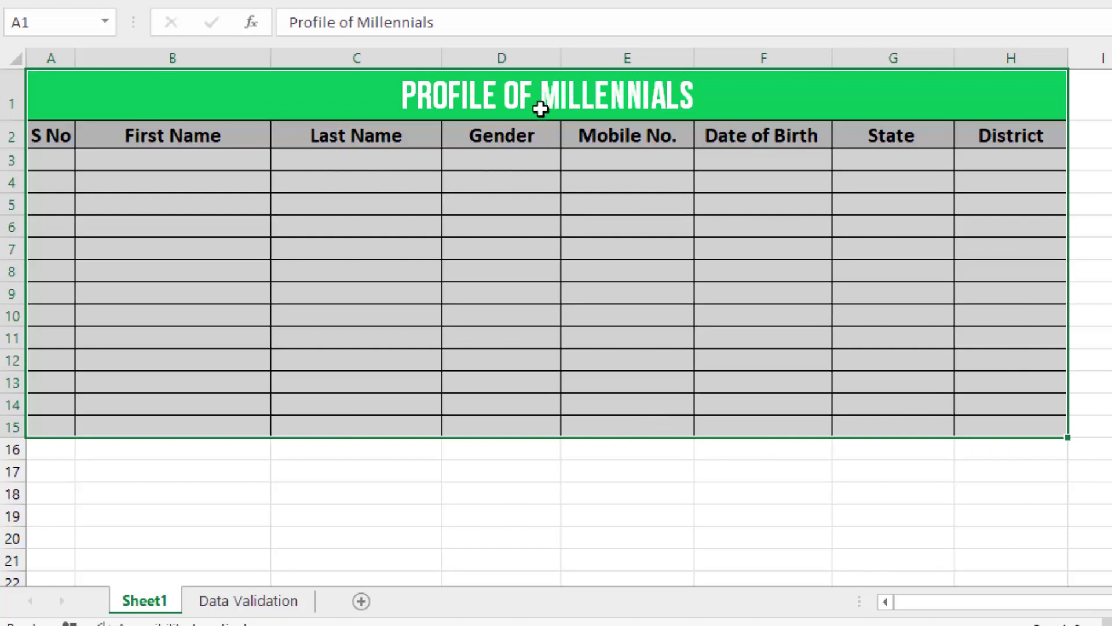
left_click(552, 204)
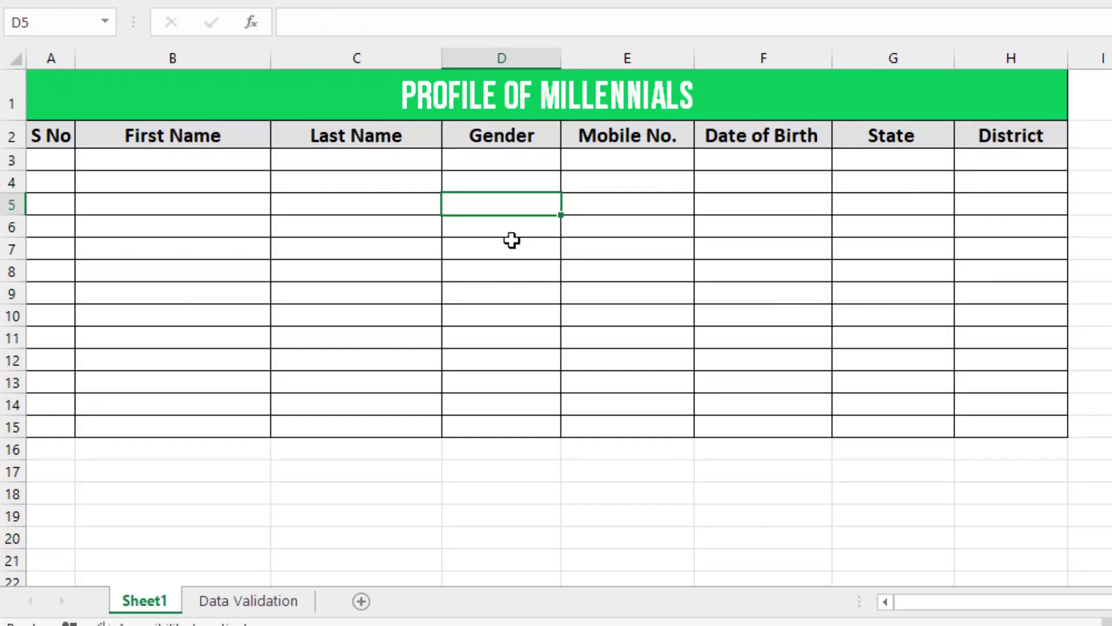
- Fill S No cells from A3, replacing trial numbers 1, 2, 3 with a, b, c
left_click(70, 158)
type("1")
key("Return")
type("2")
key("Return")
type("3")
key("Return")
key("Up")
key("Up")
key("Up")
key("Up")
key("Down")
type("a")
key("Right")
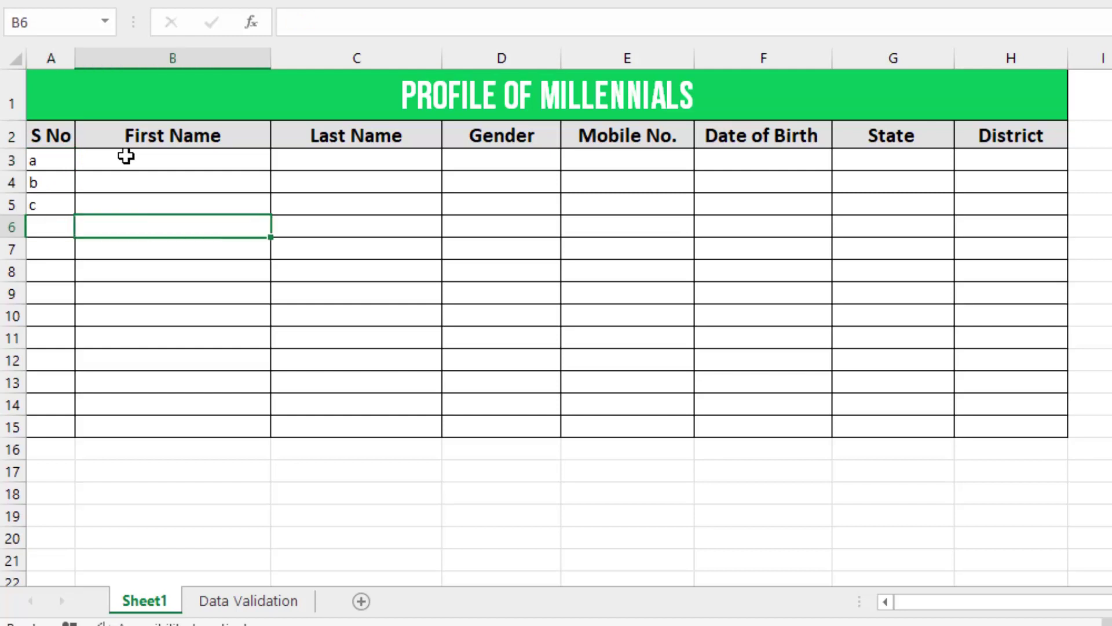
- Enter M, F, T, H and J down the Gender column starting at D3
key("Up")
key("Up")
key("Up")
key("Right")
key("Right")
type("M")
key("Return")
type("F")
key("Return")
type("T")
key("Return")
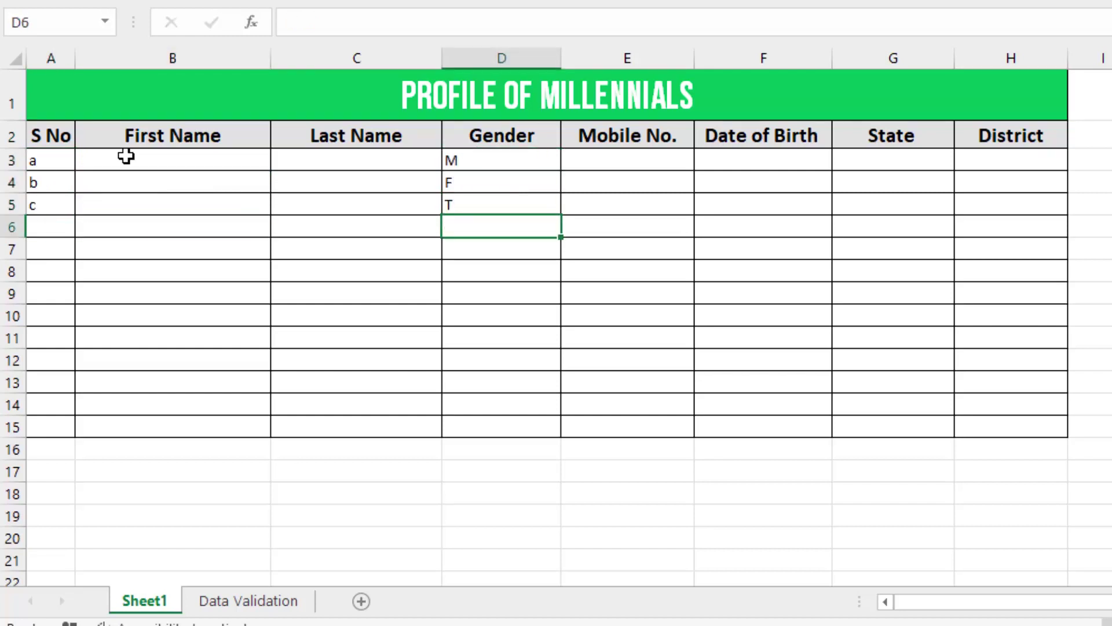
type("H")
key("Return")
type("J")
key("Up")
key("Right")
key("Up")
key("Up")
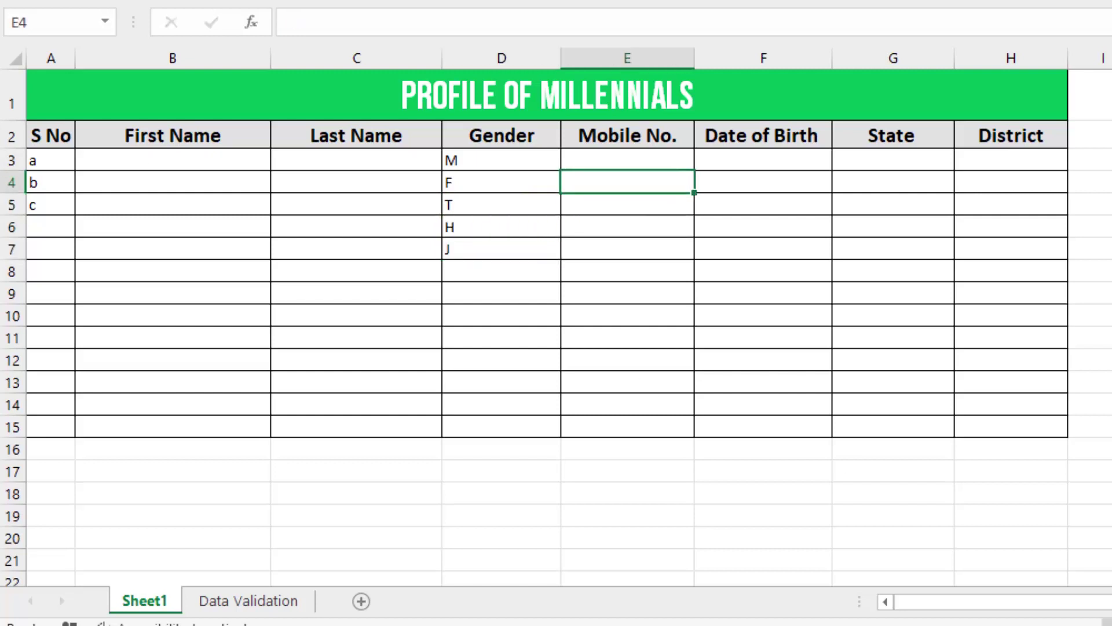
- Enter mobile number 123456789 in E4 and birth date 12/12/1997 in F4
type("123456789")
key("Return")
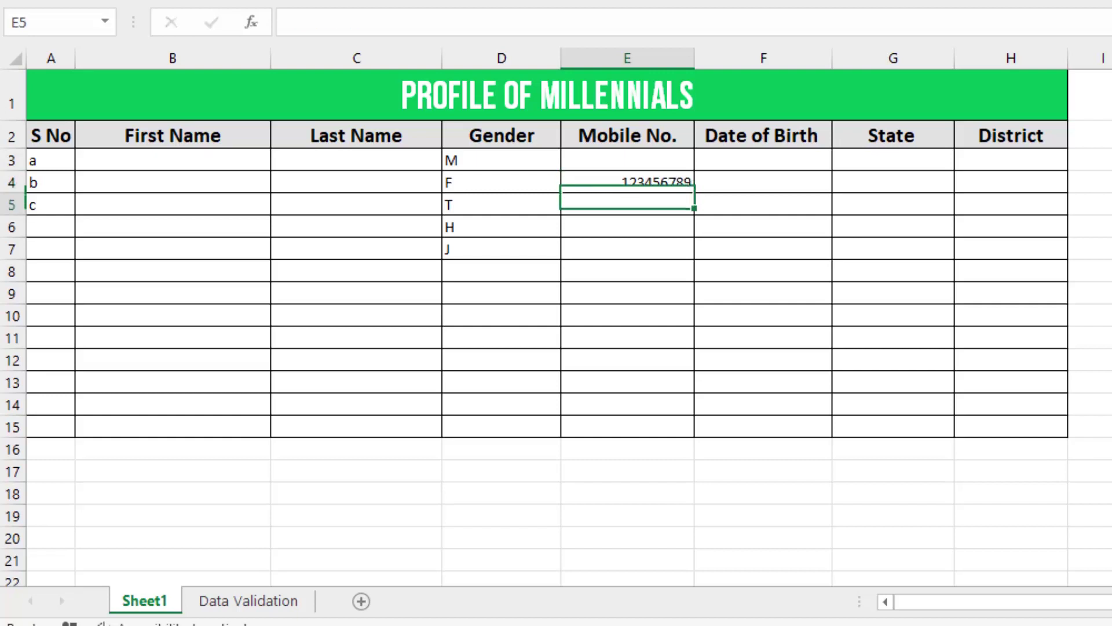
key("Up")
key("Right")
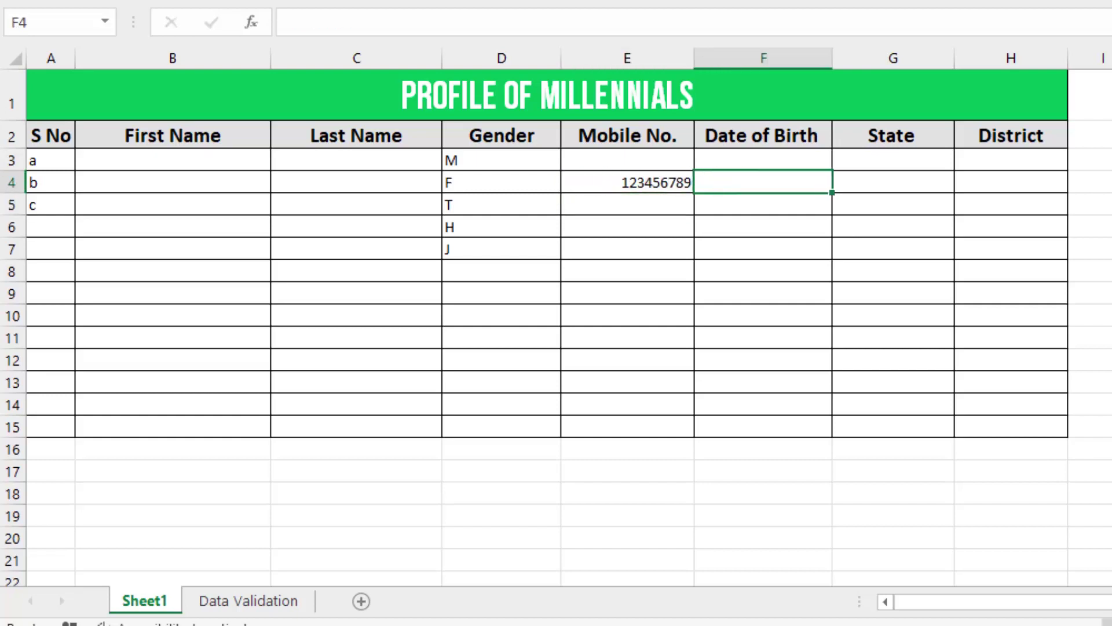
type("1997")
key("Return")
key("Up")
key("Up")
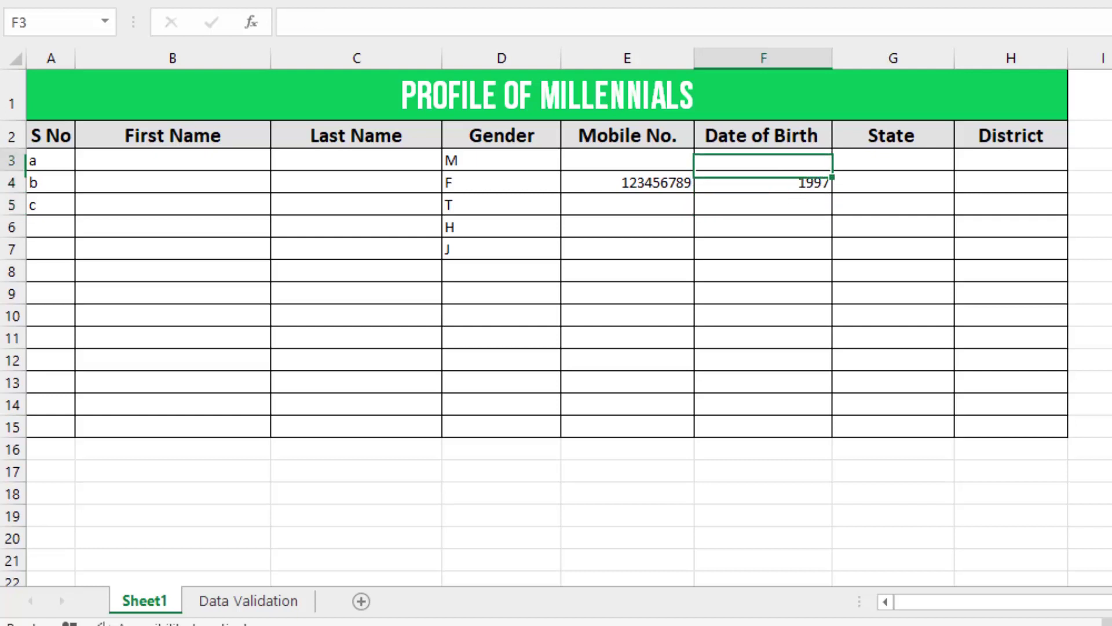
key("Down")
key("F2")
key("BackSpace")
key("BackSpace")
key("BackSpace")
type("2/12/1997")
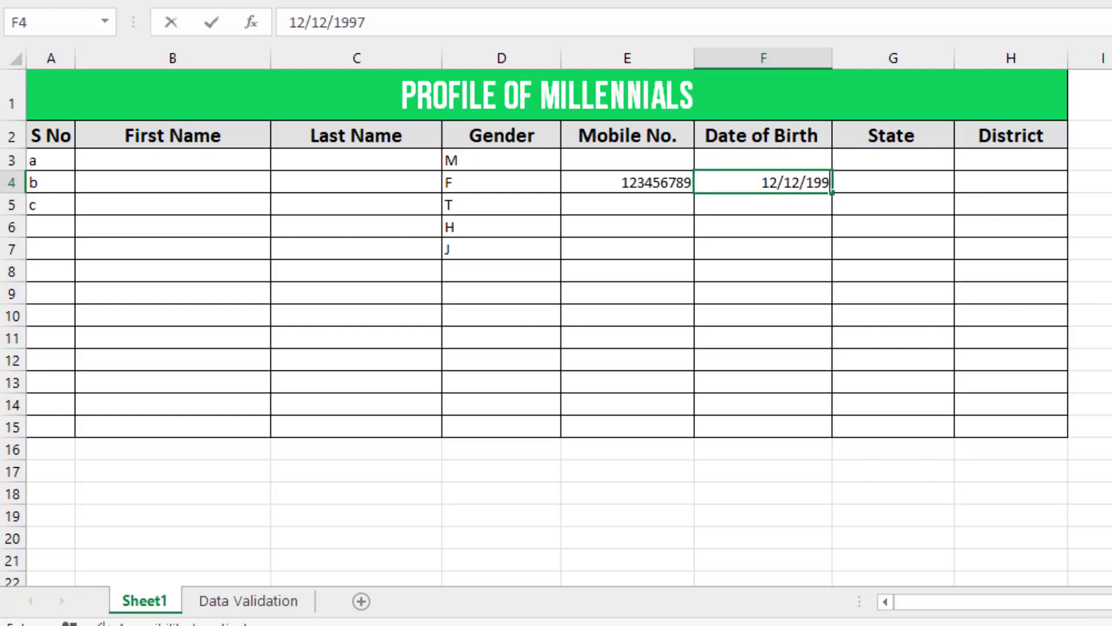
key("Return")
- Type Rajasthan as the State and Mujaffarnagar as the District in row 4
key("Up")
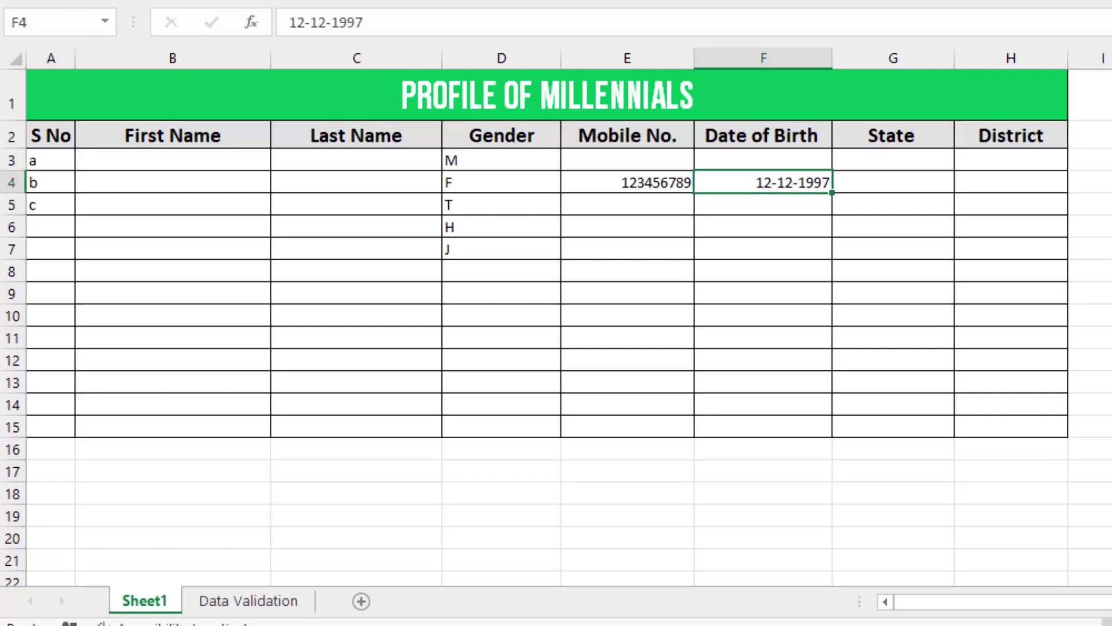
key("Right")
type("Rja")
key("BackSpace")
key("BackSpace")
type("aja")
key("BackSpace")
type("asthan")
key("Tab")
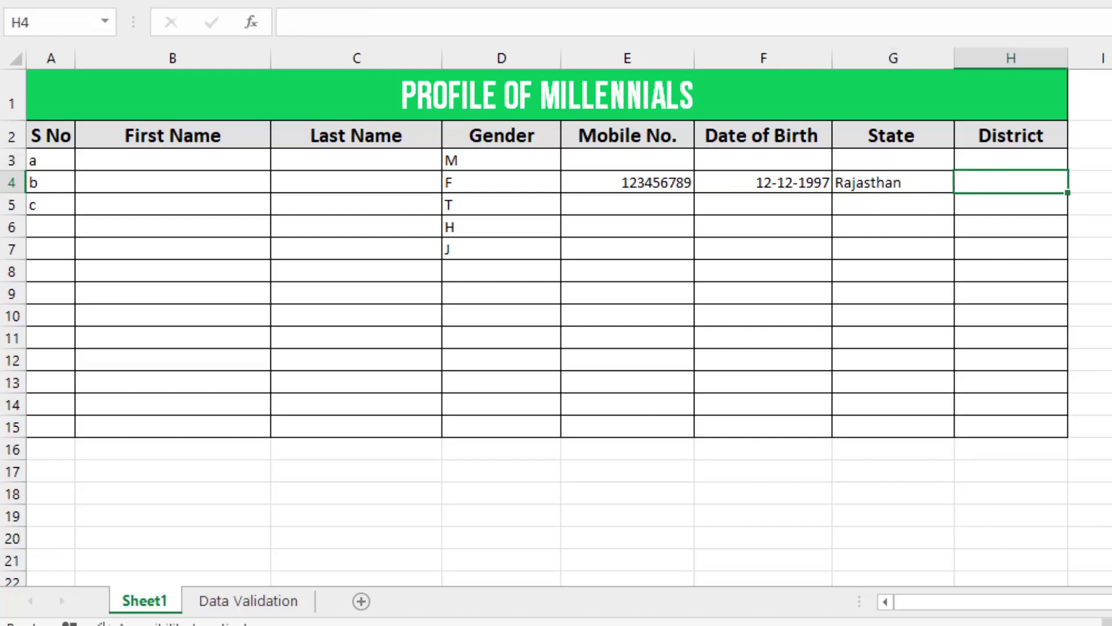
type("Mujaffarnagar")
key("Return")
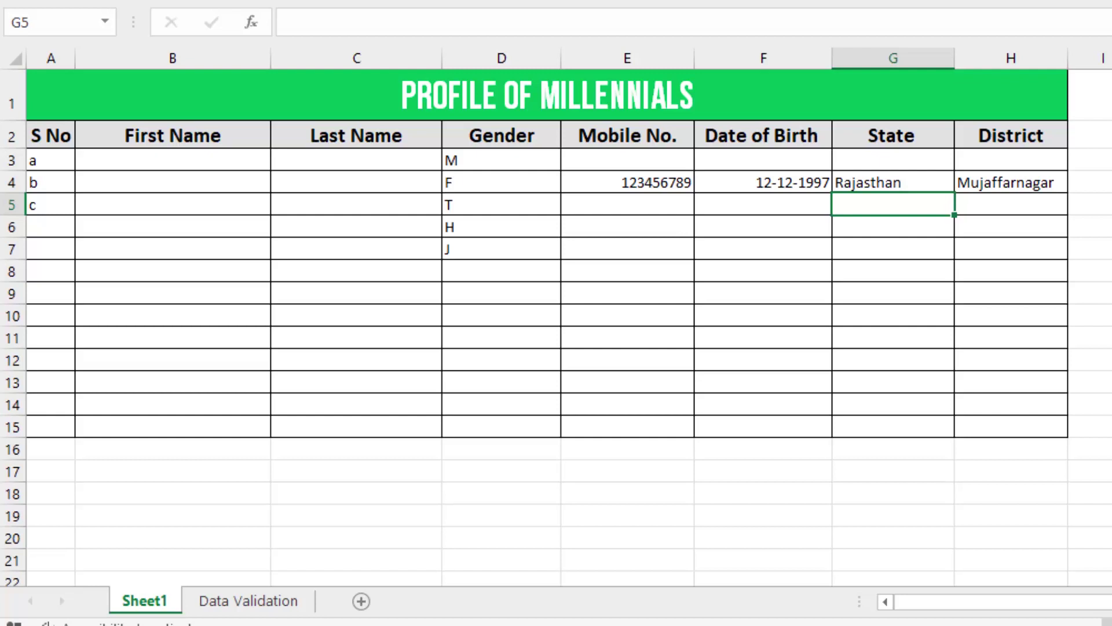
- Clear the sample entries from the table
left_click(40, 162)
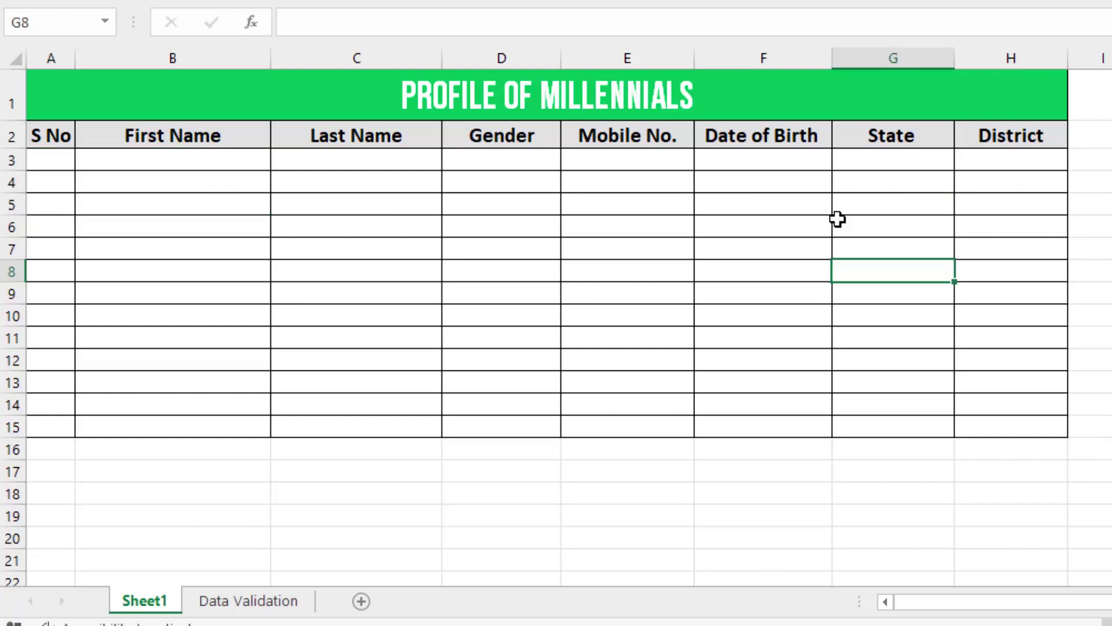
left_click(348, 269)
left_click(246, 246)
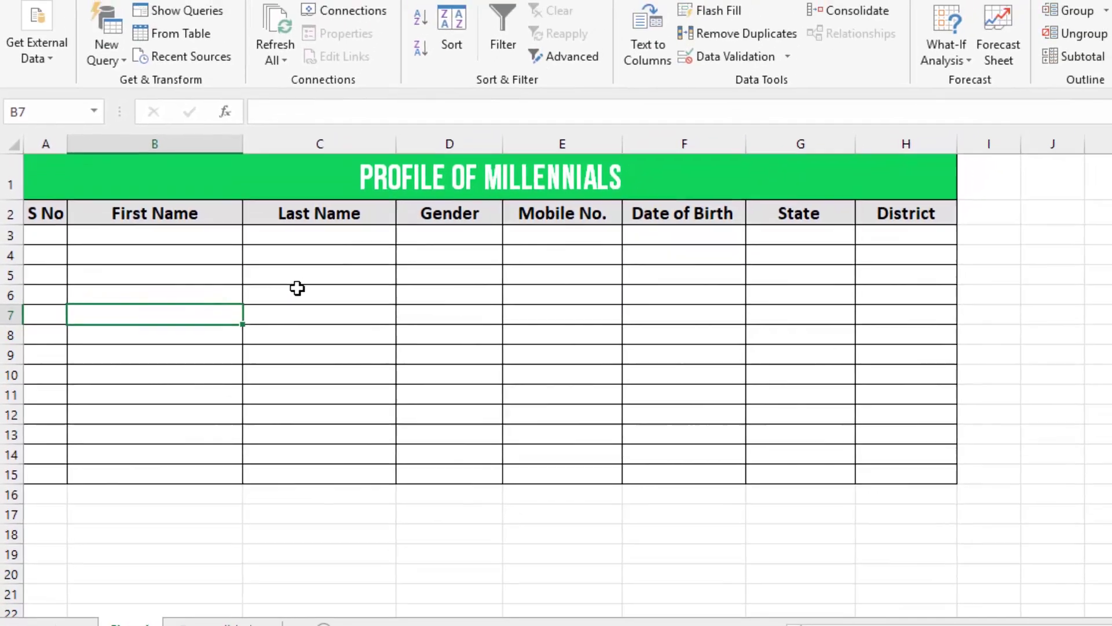
left_click(356, 267)
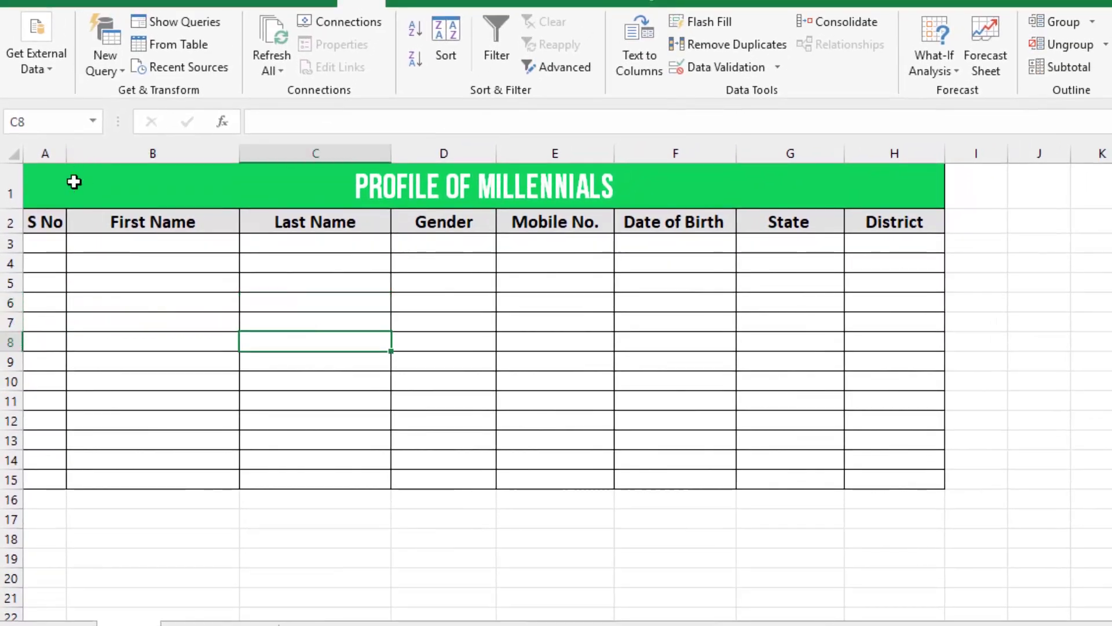
- Select the whole S No column and open the Data Validation dialog
left_click(42, 153)
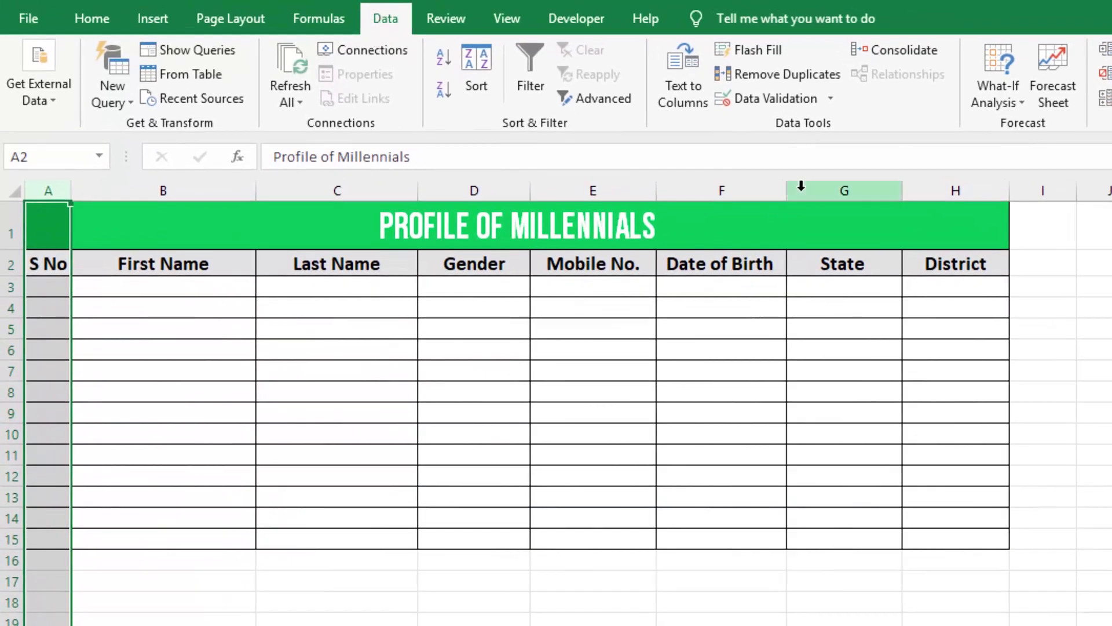
left_click(829, 99)
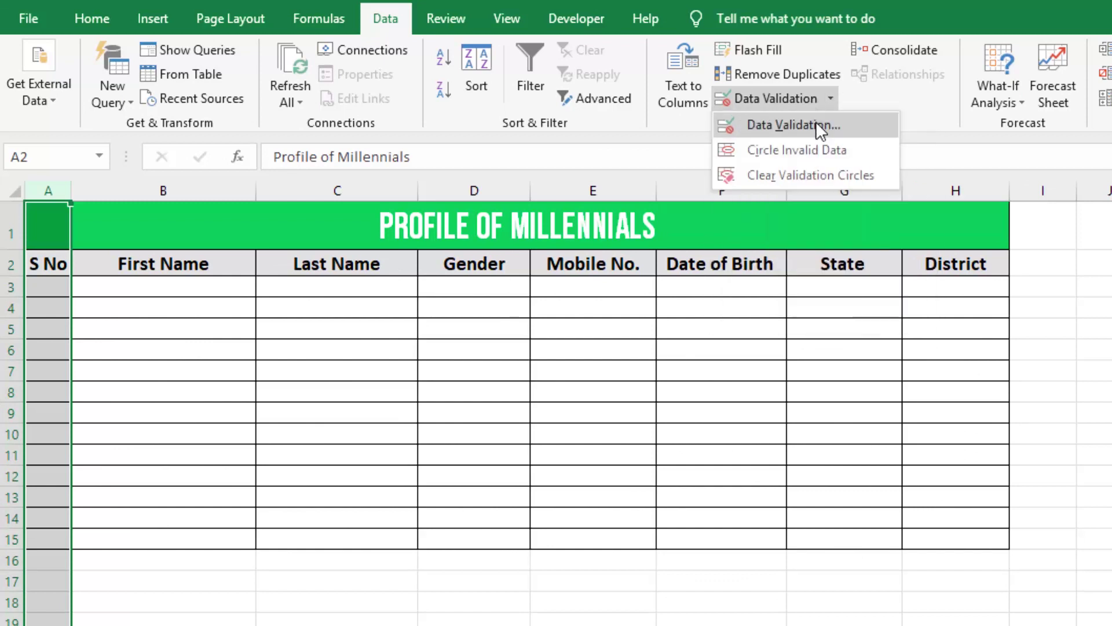
left_click(814, 128)
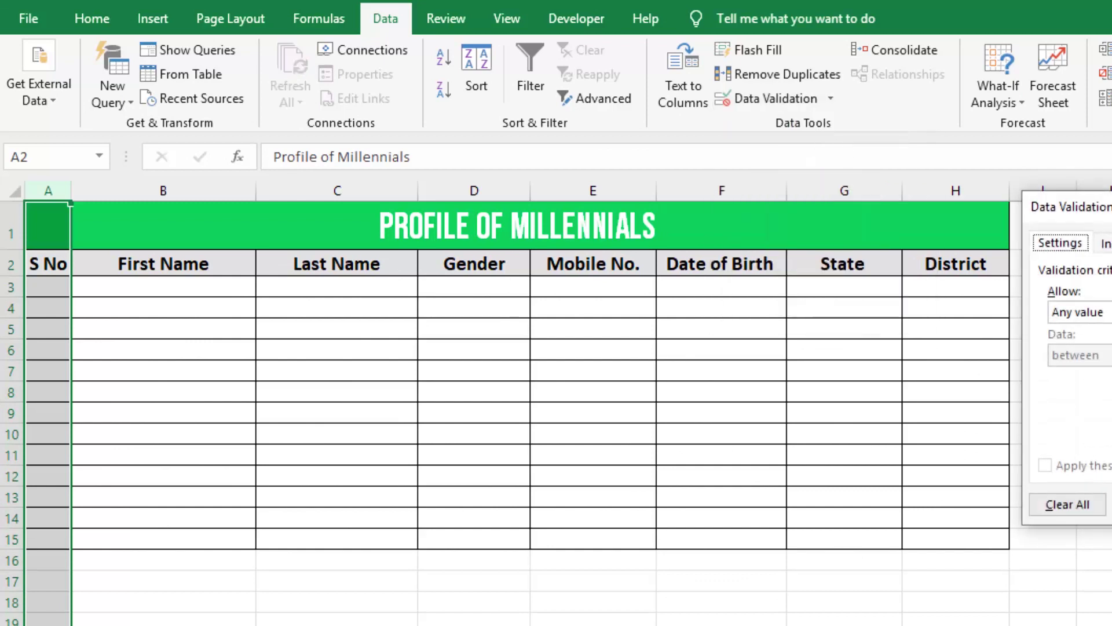
- Allow only whole numbers in the S No column, with a maximum of 100
left_click_drag(1078, 206, 452, 204)
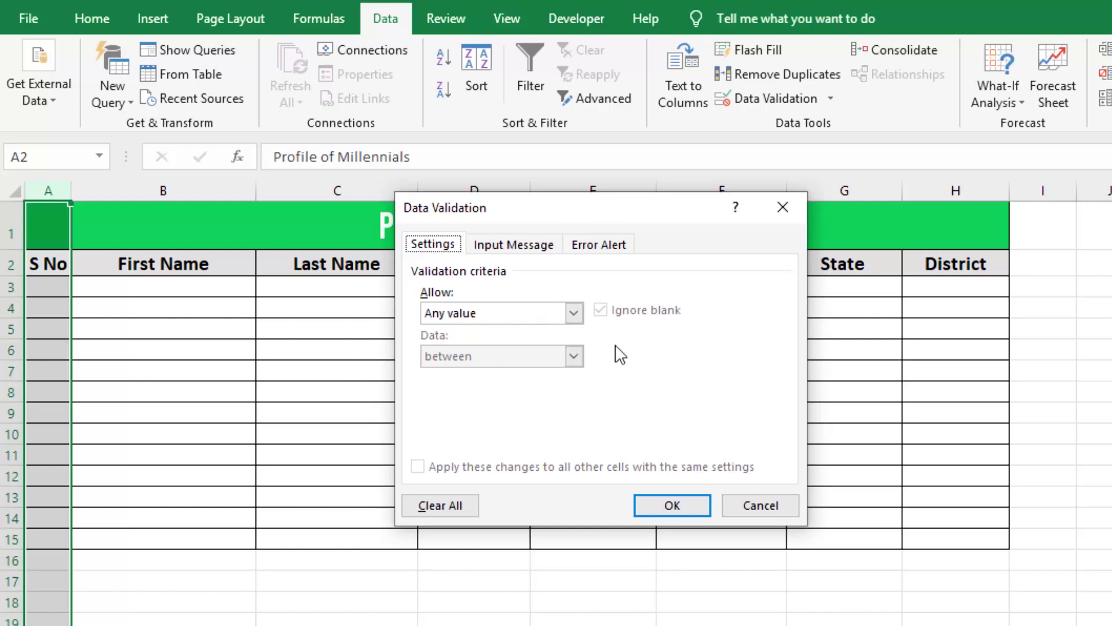
left_click(574, 313)
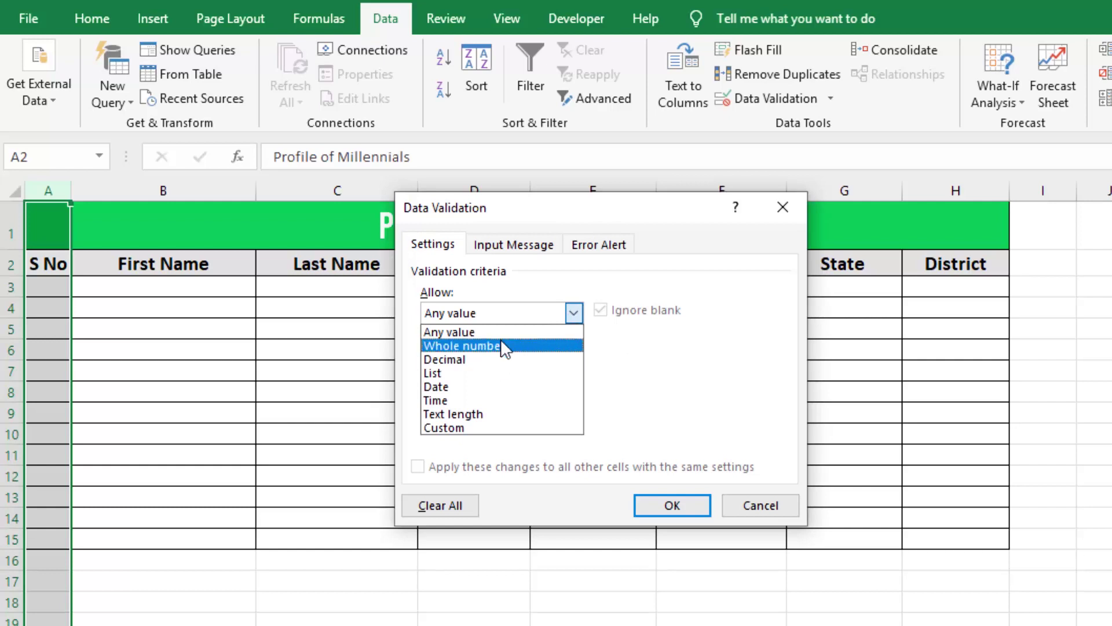
left_click(501, 345)
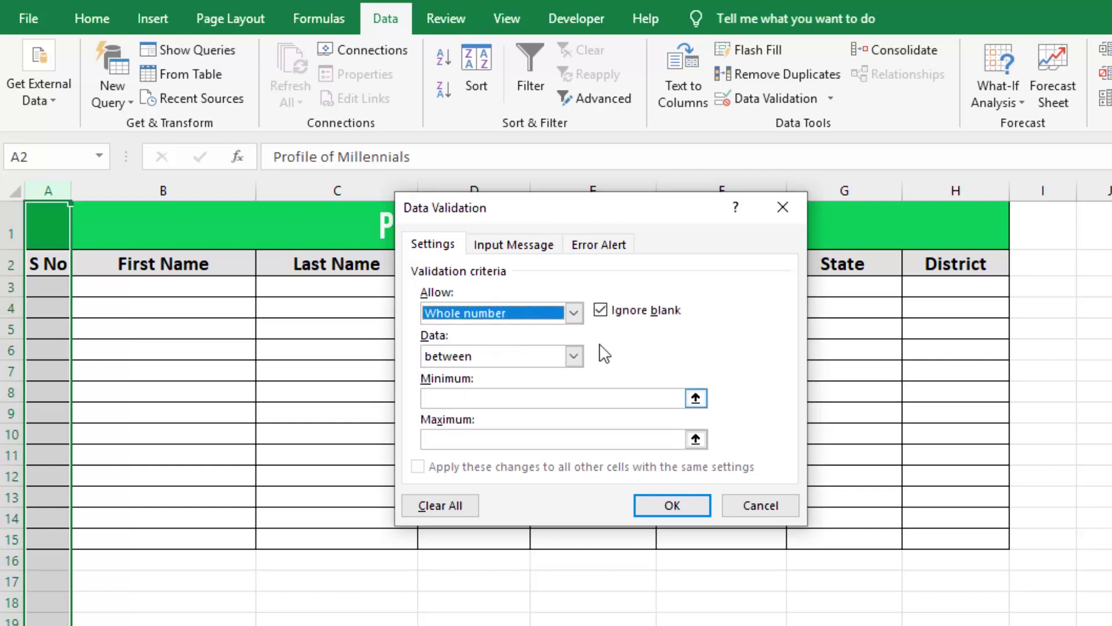
left_click(573, 313)
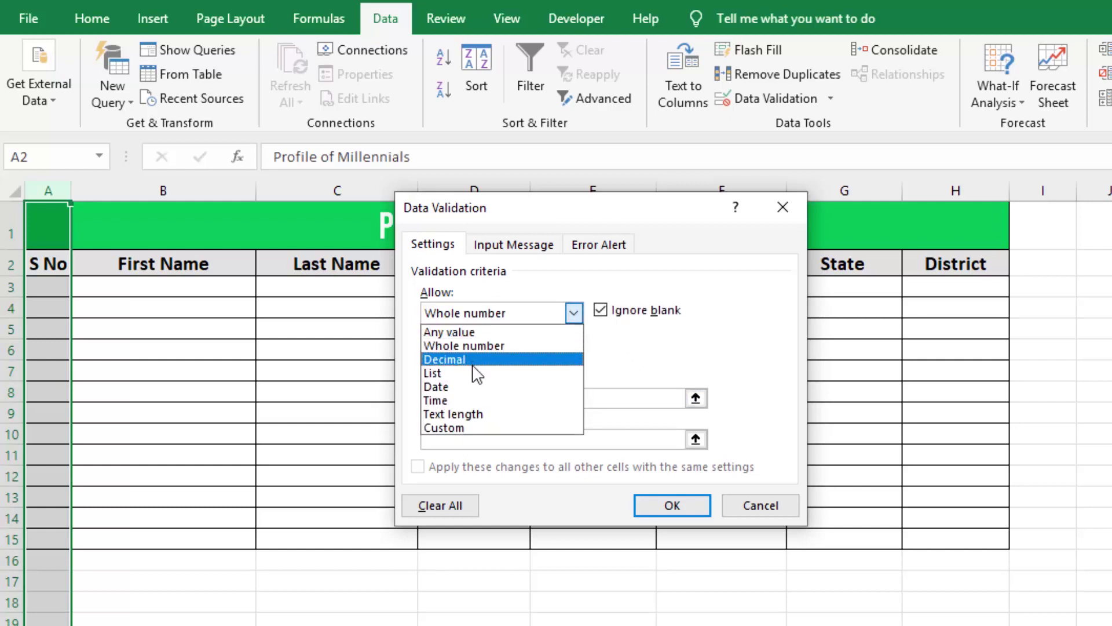
left_click(494, 347)
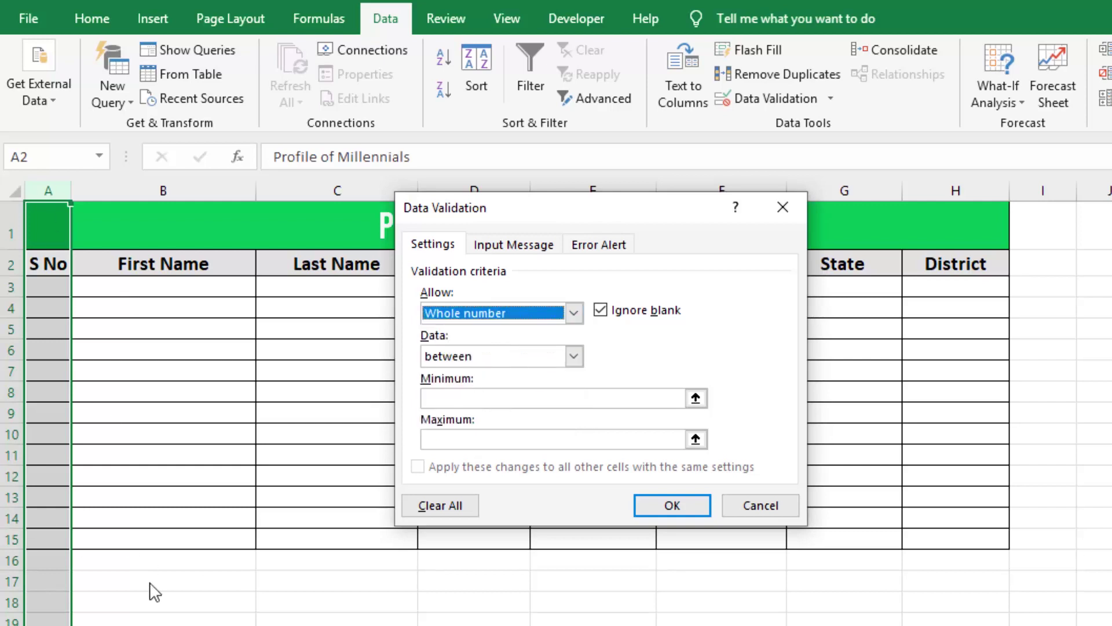
left_click(567, 395)
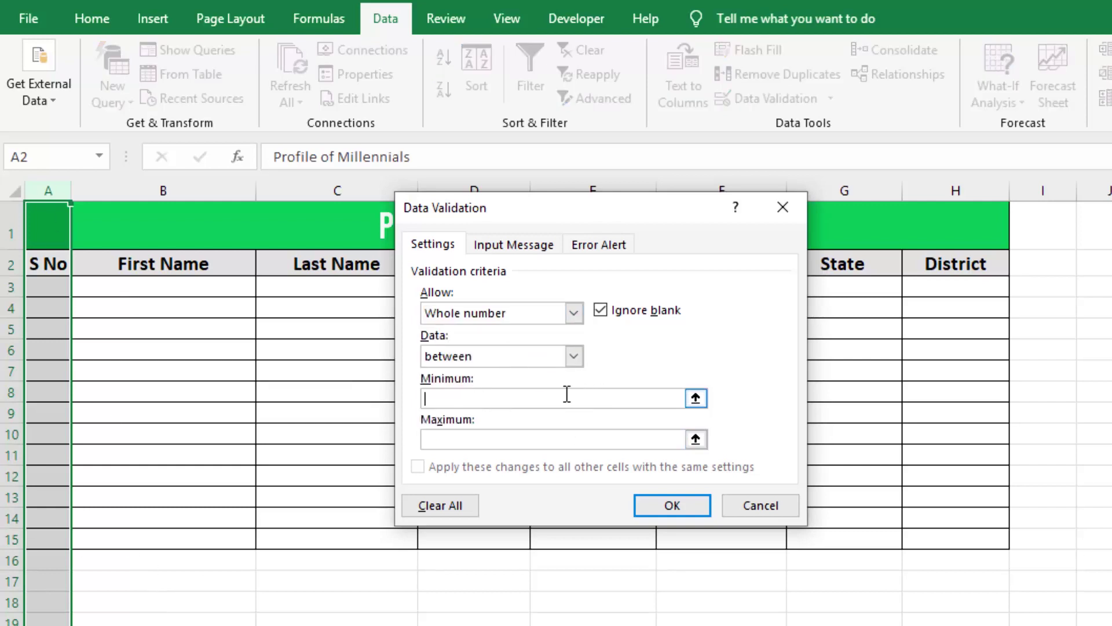
left_click(558, 440)
type("1000")
left_click(539, 248)
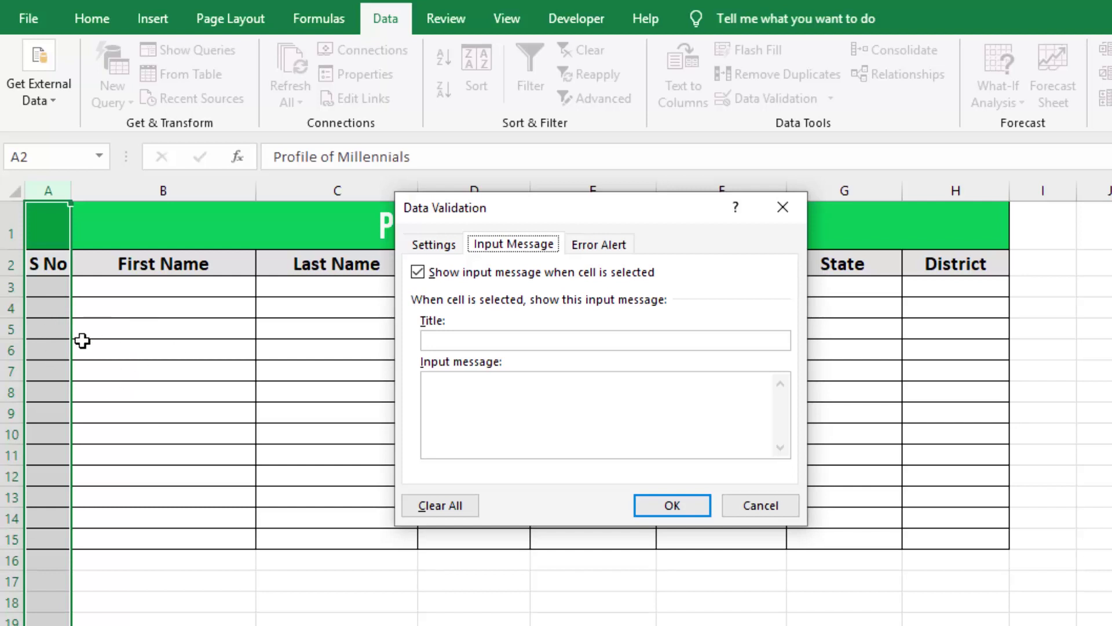
- Add the input message 'Please enter Number between 1 and 1000' titled 'hi'
left_click(459, 390)
type("Please enter Num")
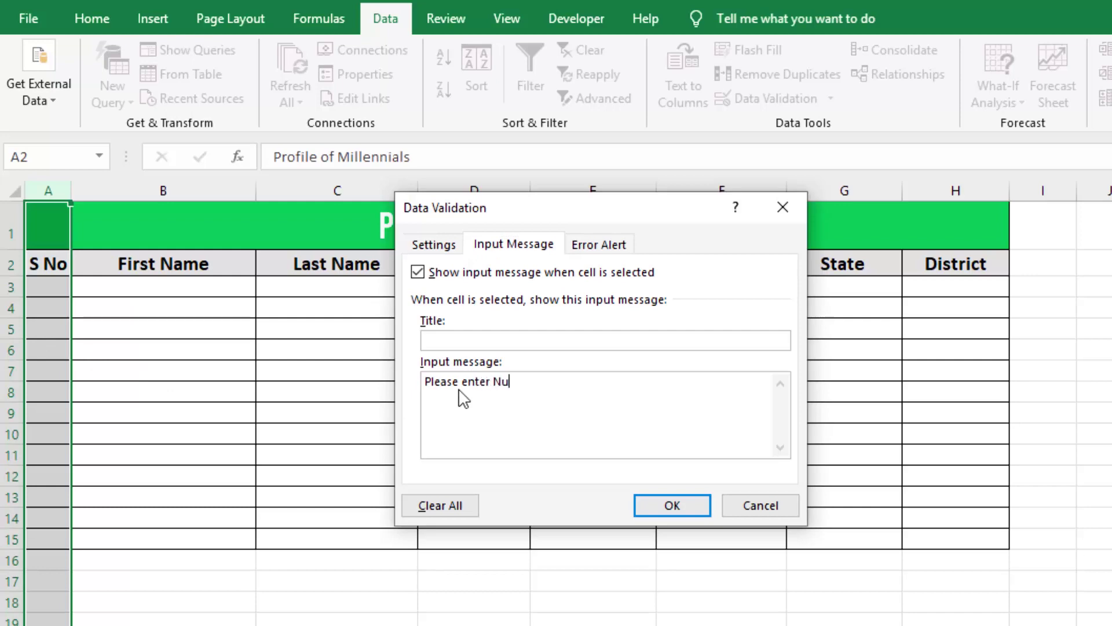
type("ber between 1 and ")
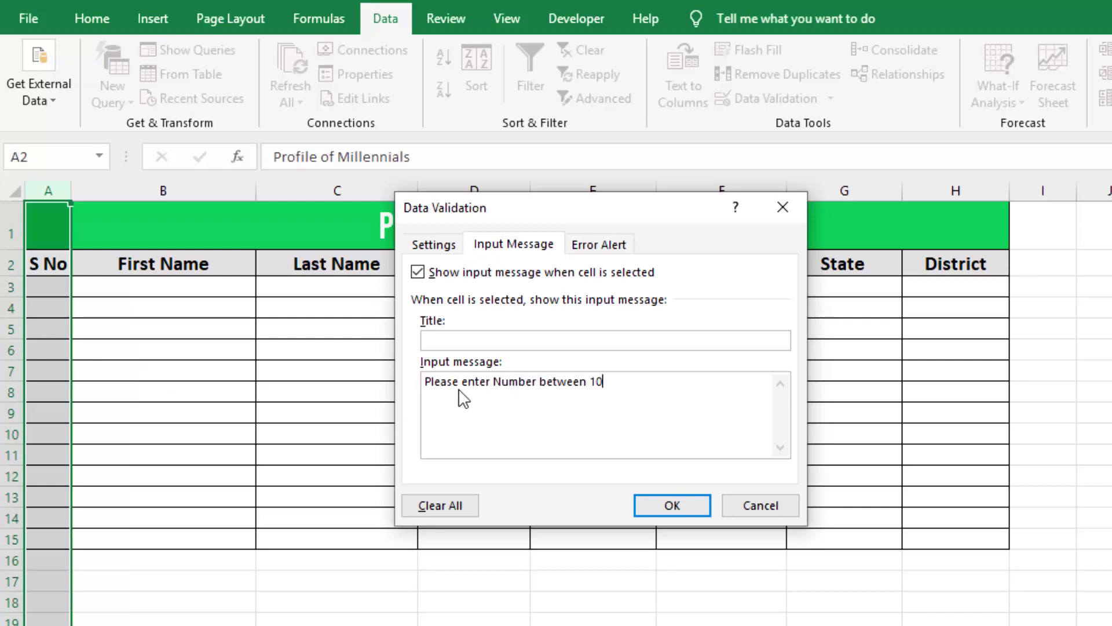
type("1000")
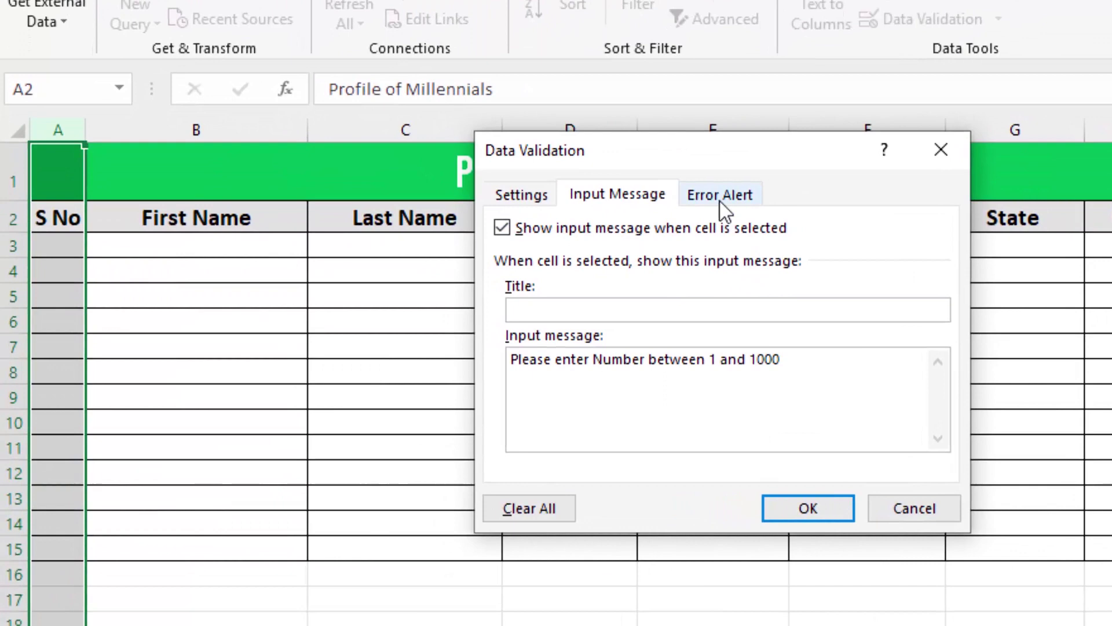
left_click(591, 311)
type("hi")
left_click(718, 196)
left_click(651, 198)
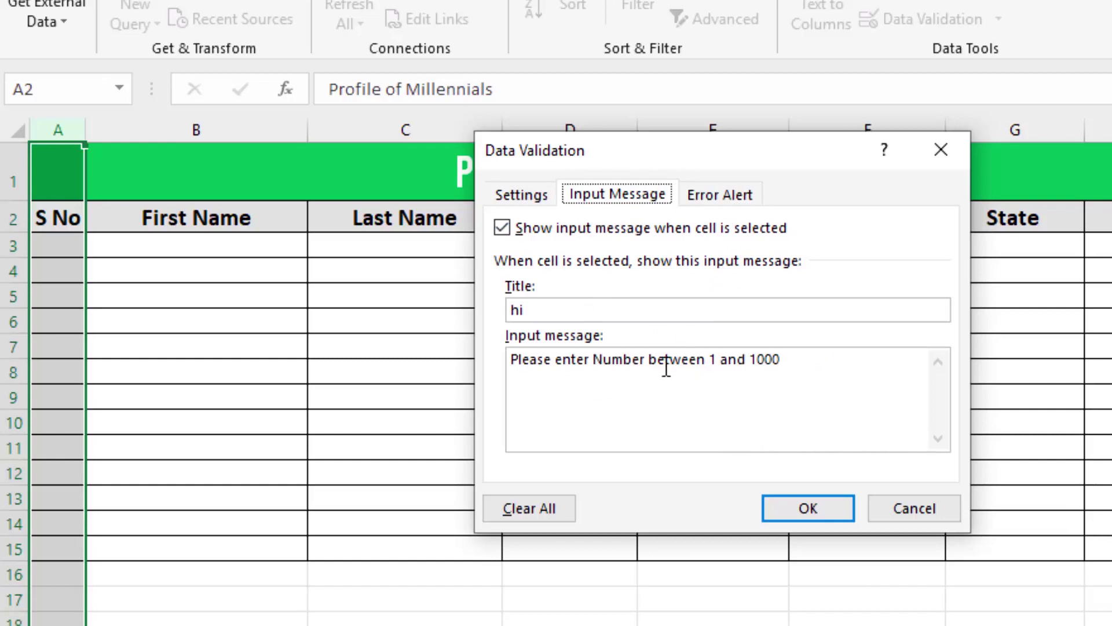
left_click(736, 204)
left_click(684, 311)
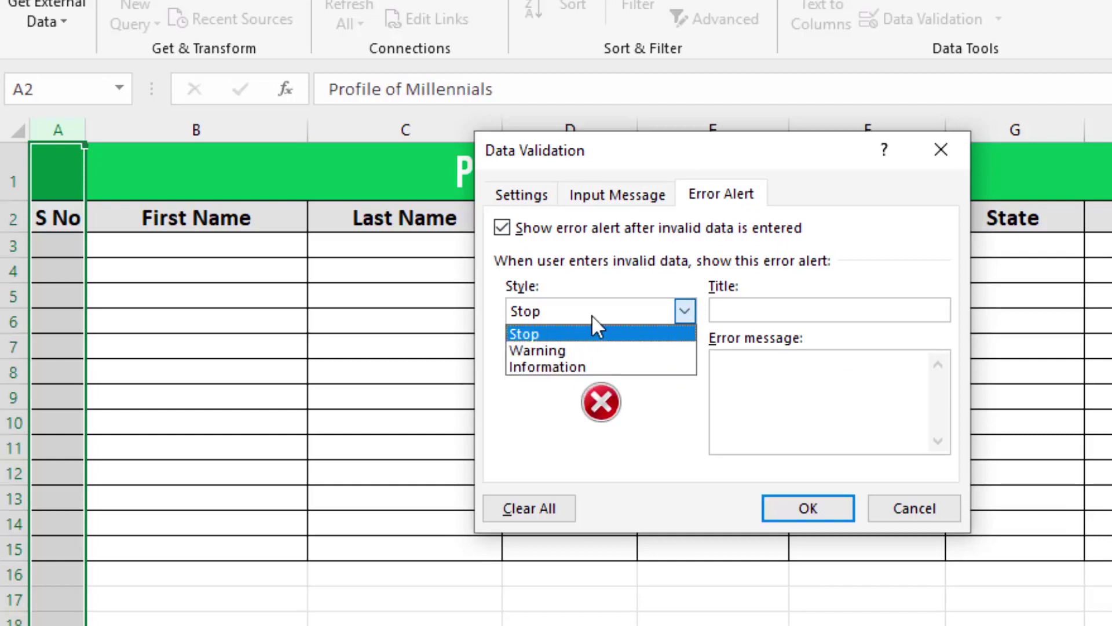
- Set a Stop error alert titled 'Invalid Data' with the copied 1–1000 message, and apply the rule
left_click(583, 333)
left_click(823, 314)
type("Invalid Da")
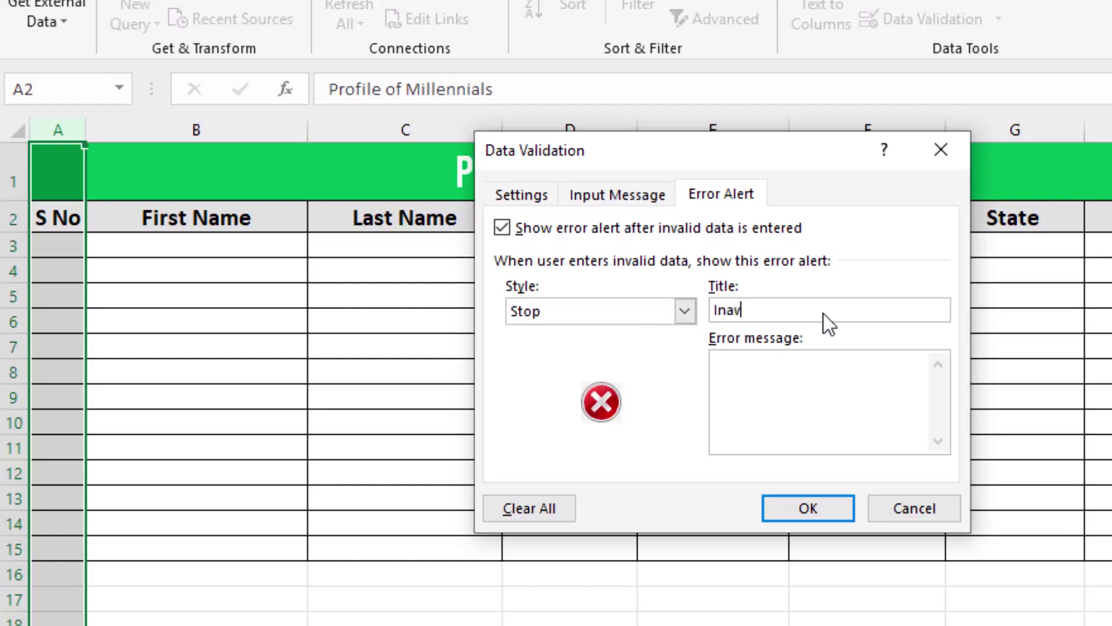
type("ta")
left_click(662, 197)
left_click_drag(789, 361, 461, 356)
key("ctrl+c")
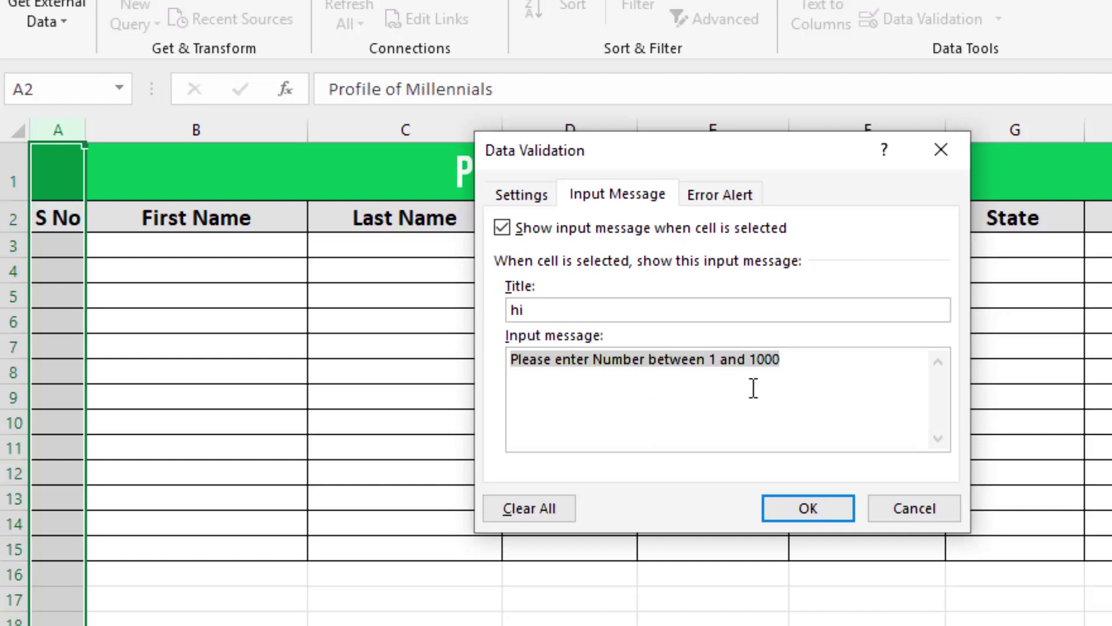
left_click(725, 201)
left_click(856, 399)
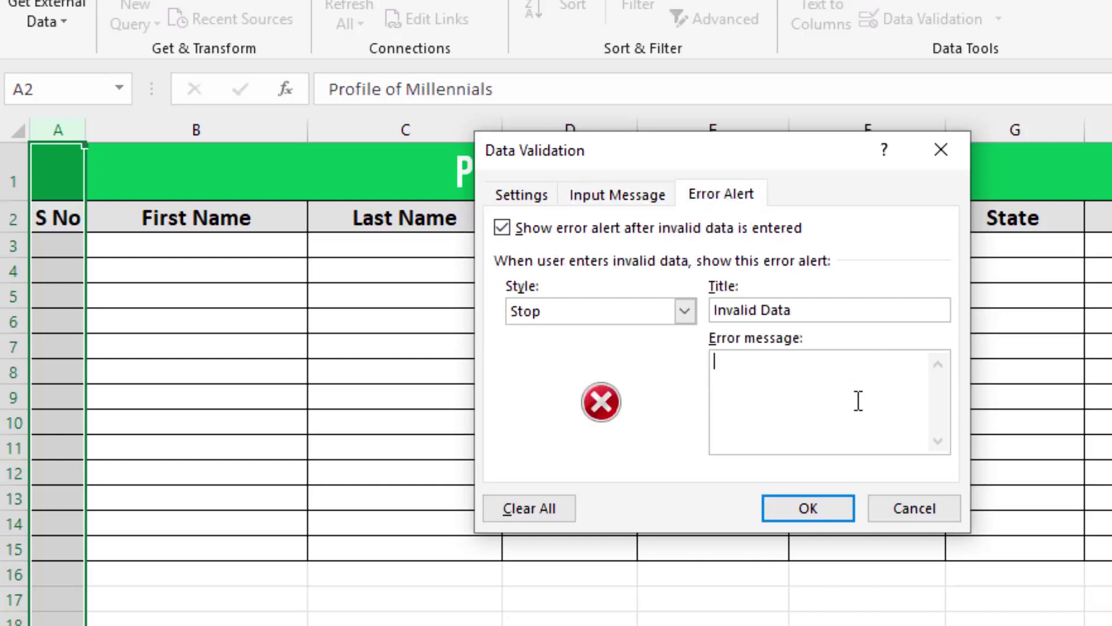
key("ctrl+v")
left_click(841, 519)
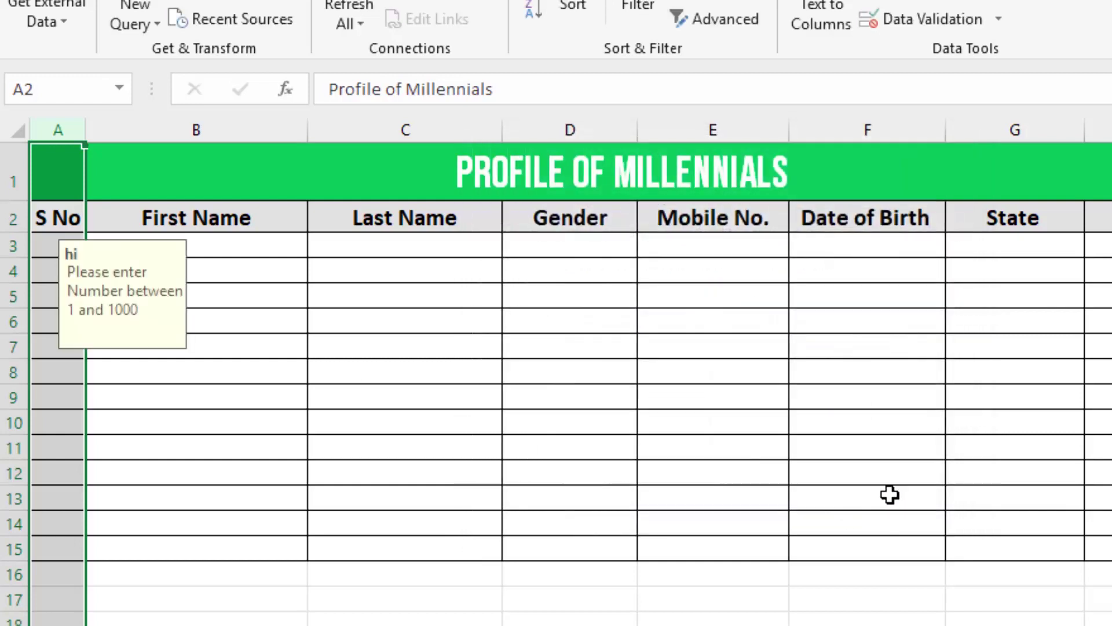
- Clear stray test entries and enter 1001 in A3 to trigger the validation rule
left_click(141, 446)
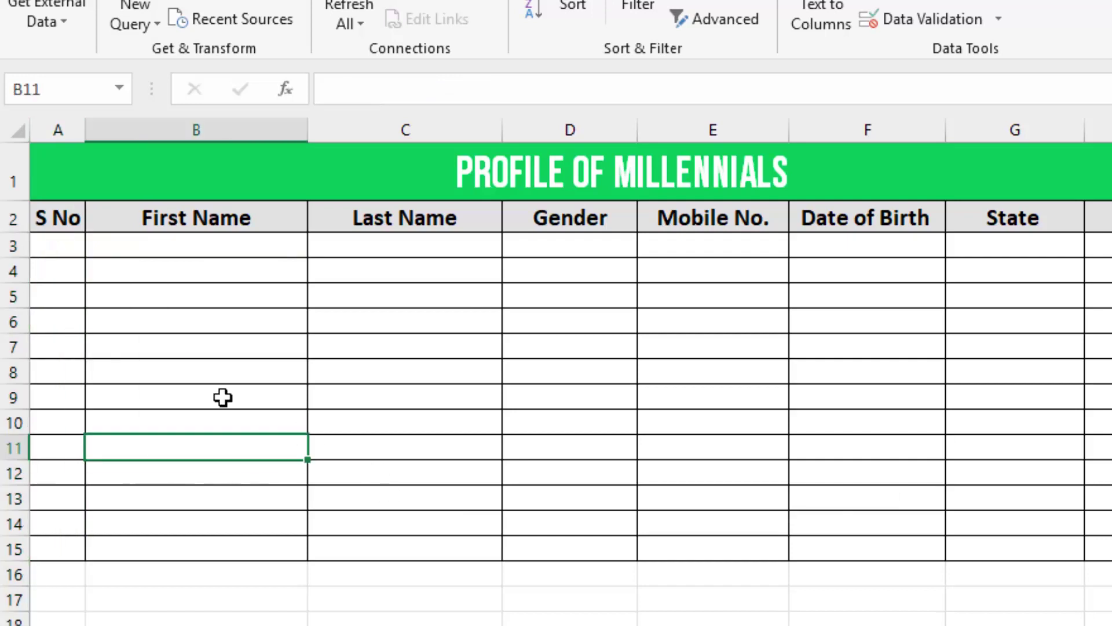
left_click(64, 248)
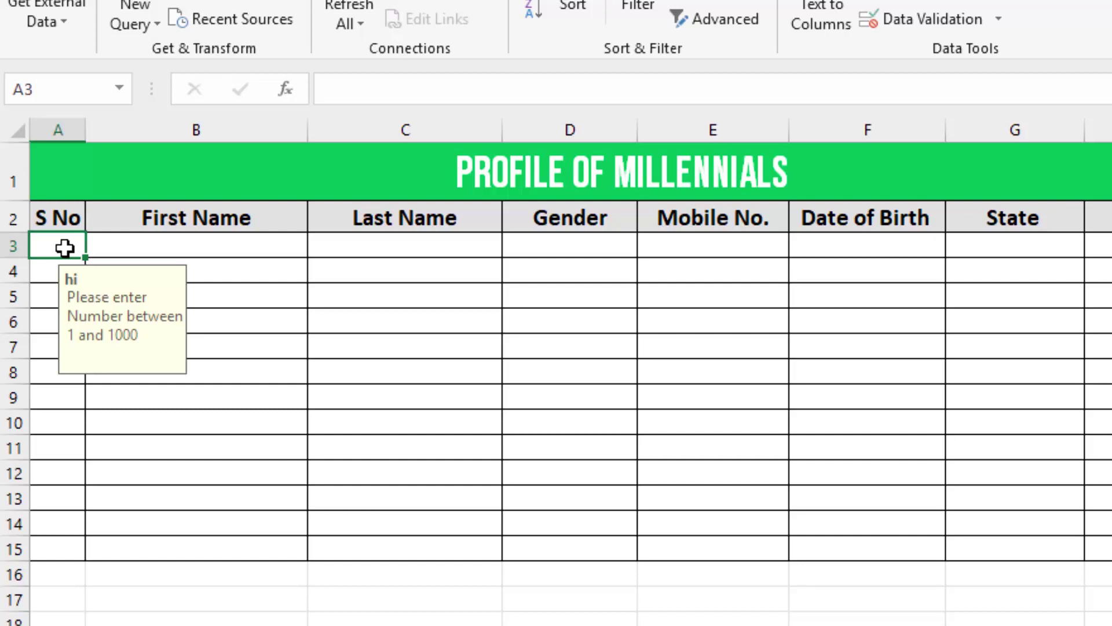
type("1")
key("Return")
type("1")
key("Up")
key("Delete")
key("Down")
key("Delete")
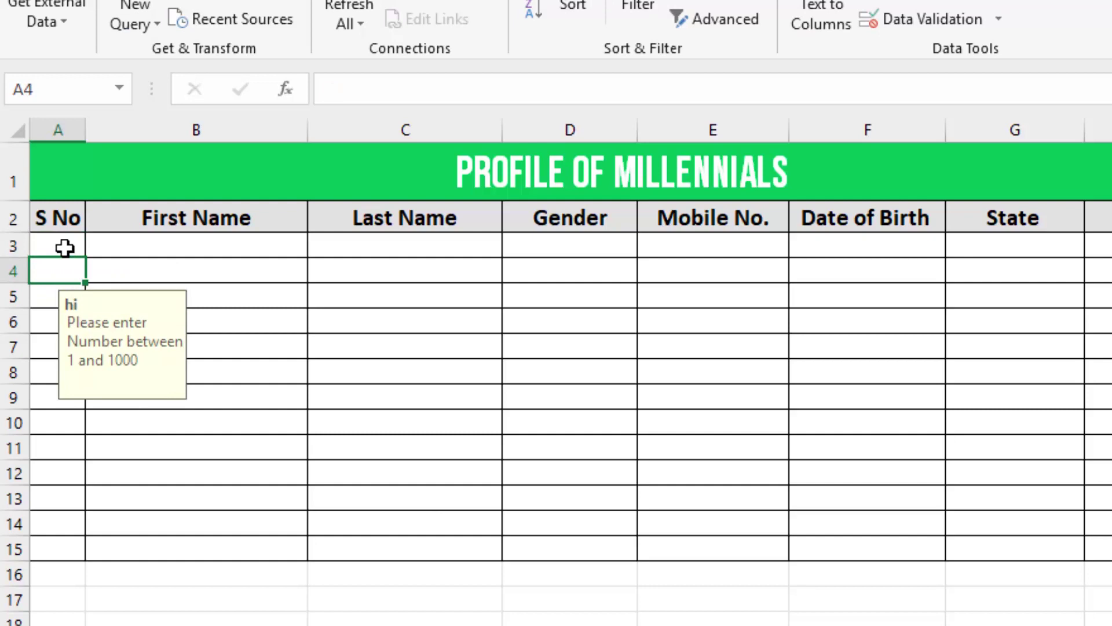
key("Up")
type("100")
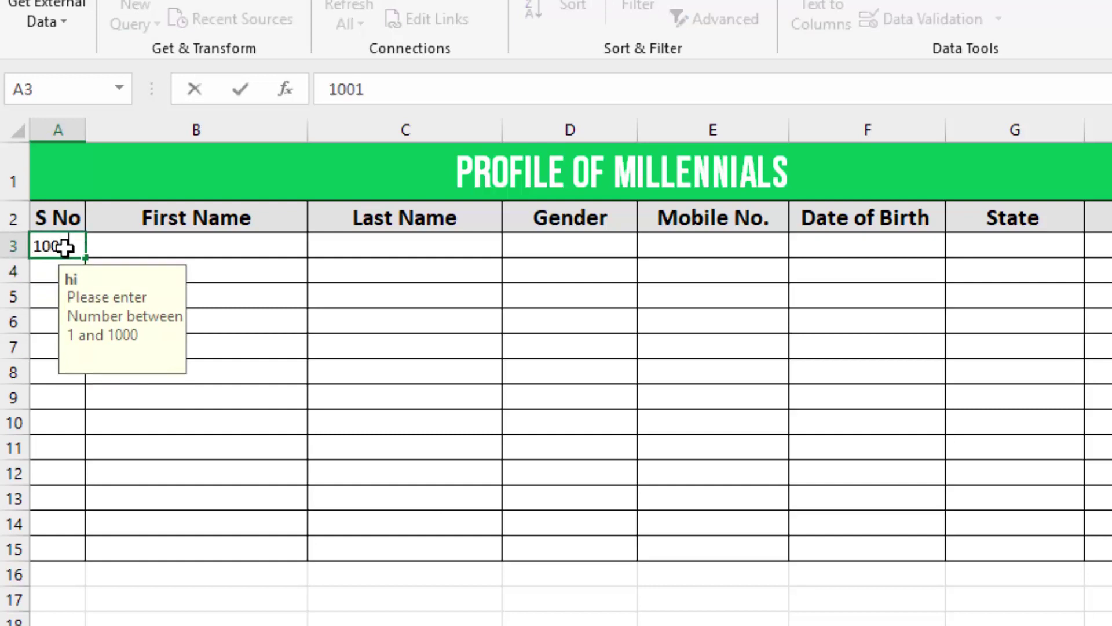
key("Return")
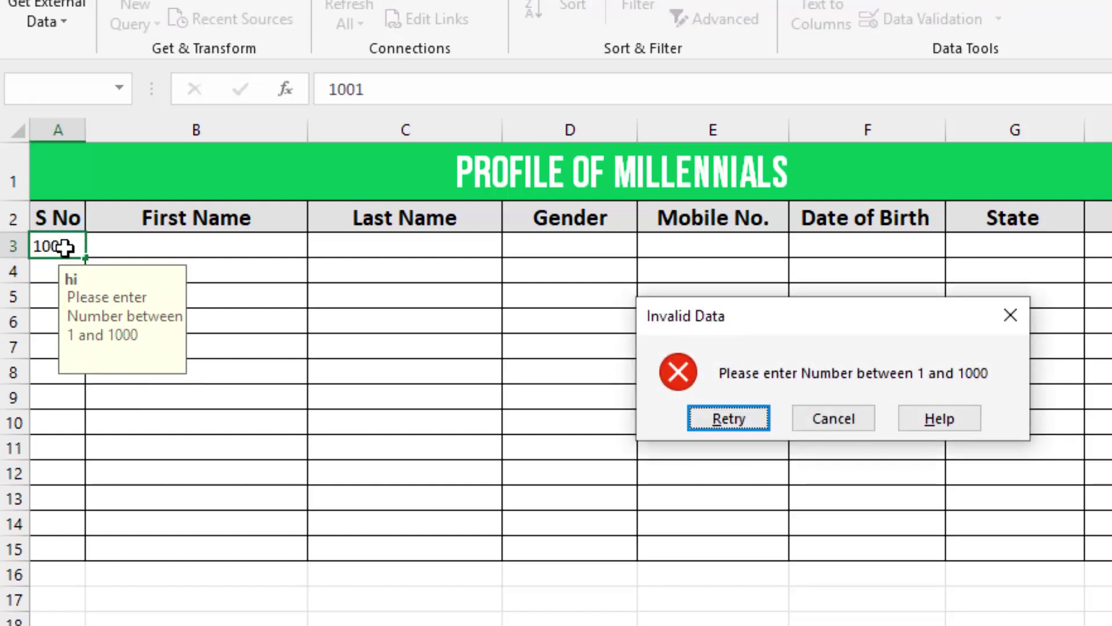
- Retry past the Invalid Data alert with 1000, then set A3 to 1
left_click_drag(777, 318, 377, 271)
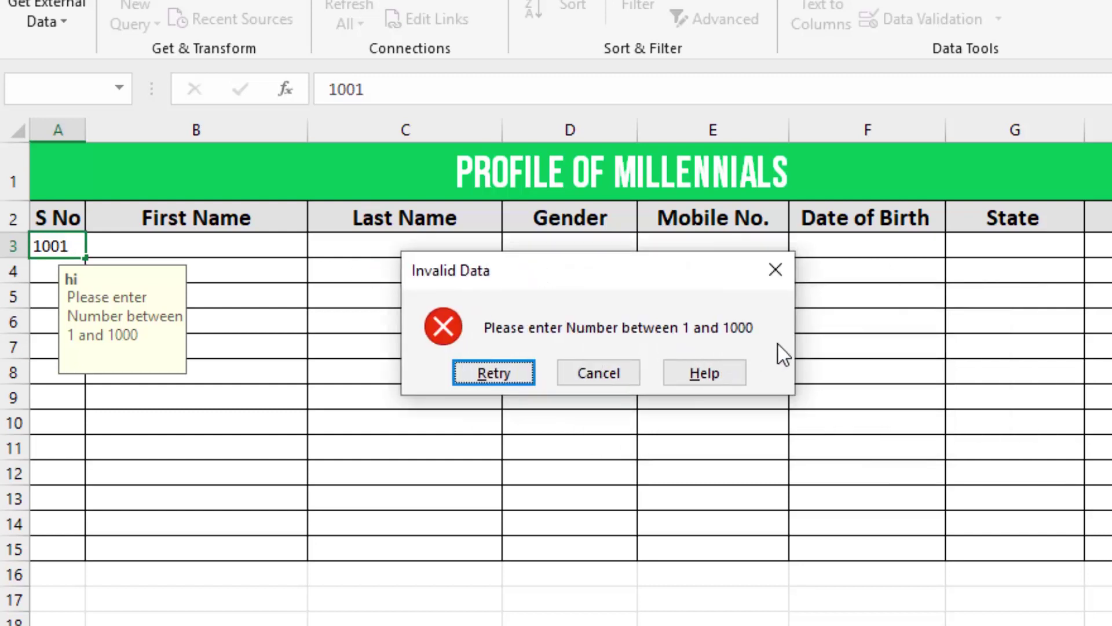
left_click(473, 374)
type("1000")
key("Return")
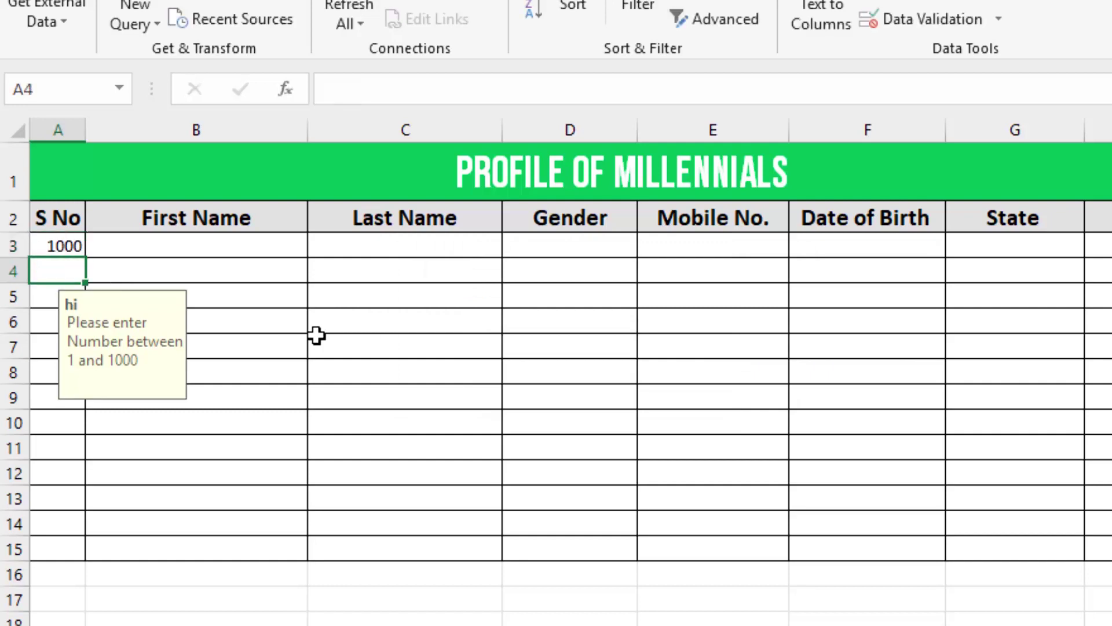
key("Up")
type("1")
key("Tab")
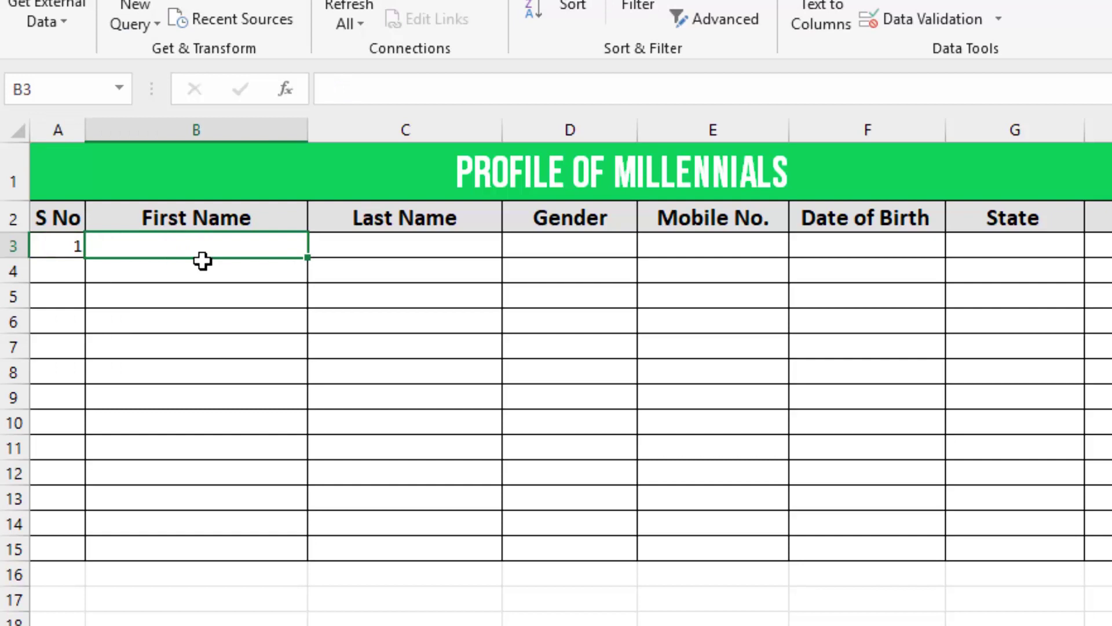
- Enter the first person's first name in B3 and last name in C3
type("Rohit")
key("Tab")
type("Sharma")
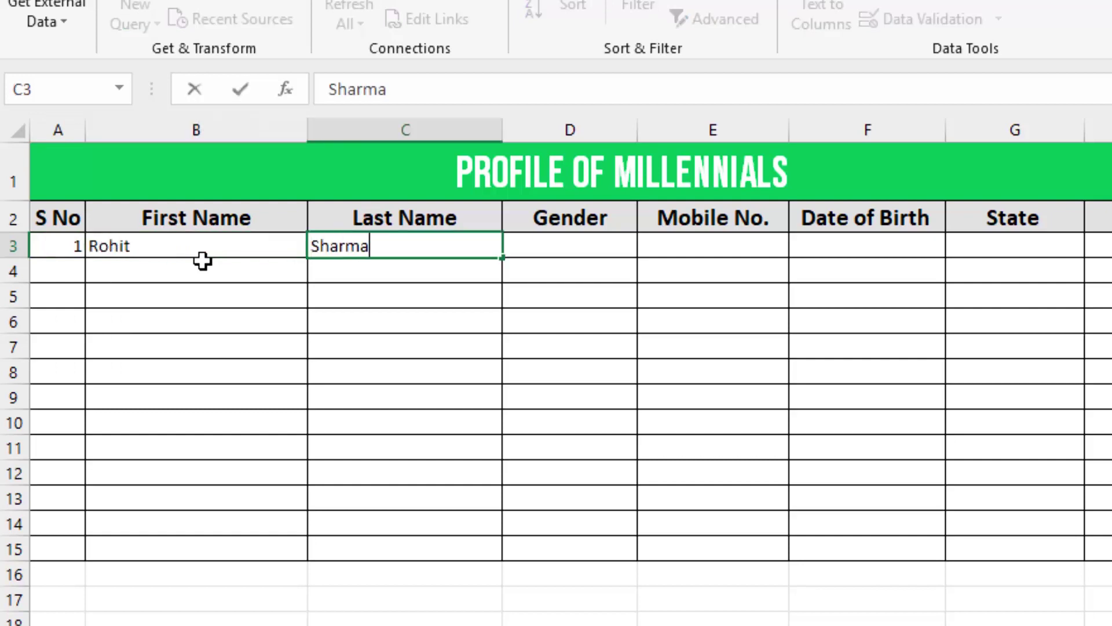
key("Tab")
- Try M and F in Gender cells D3 and D4, then delete both
left_click(601, 287)
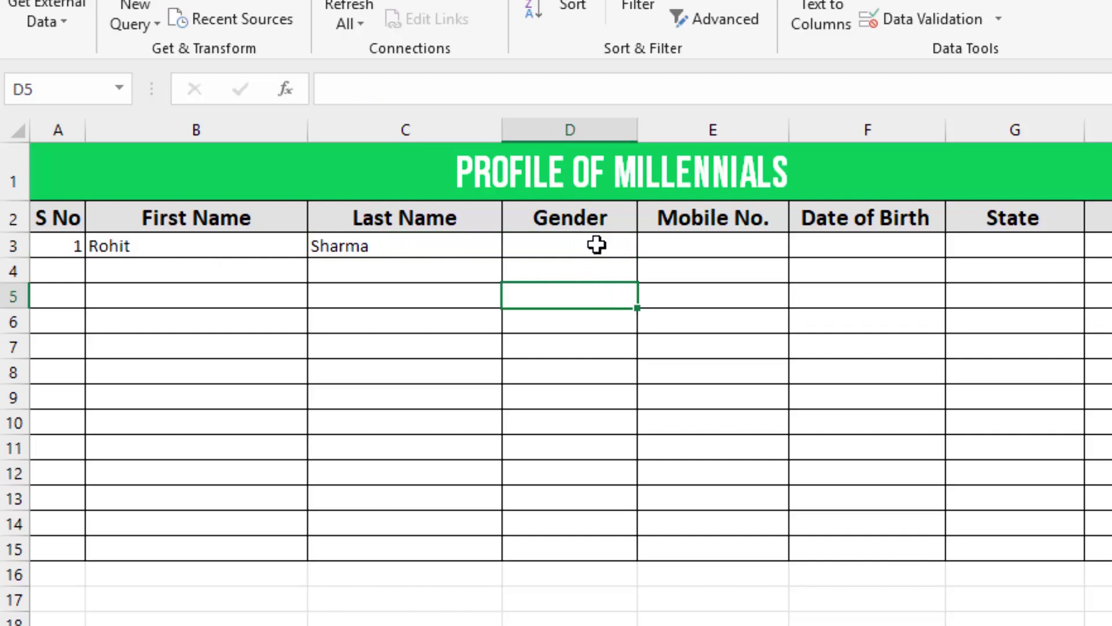
left_click(556, 260)
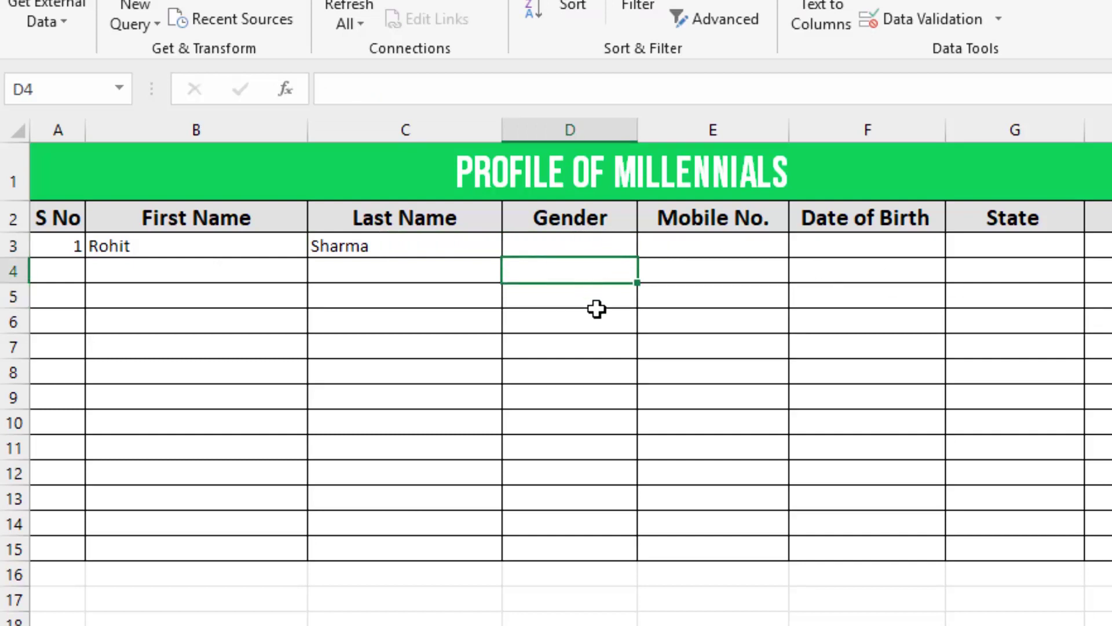
left_click(599, 248)
type("M")
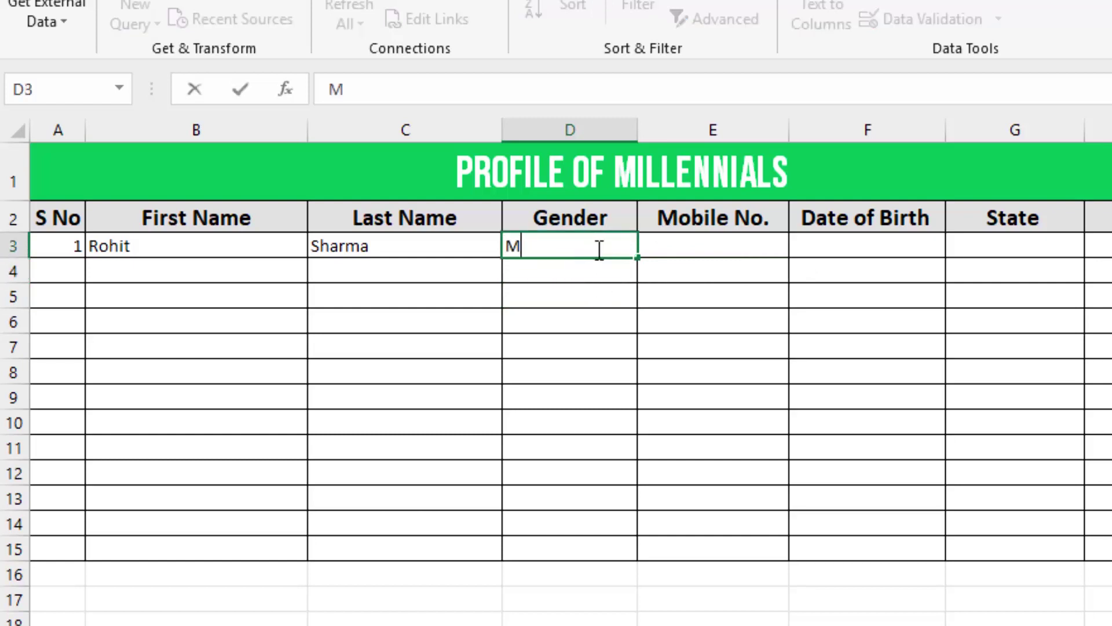
key("Return")
type("F")
left_click(610, 377)
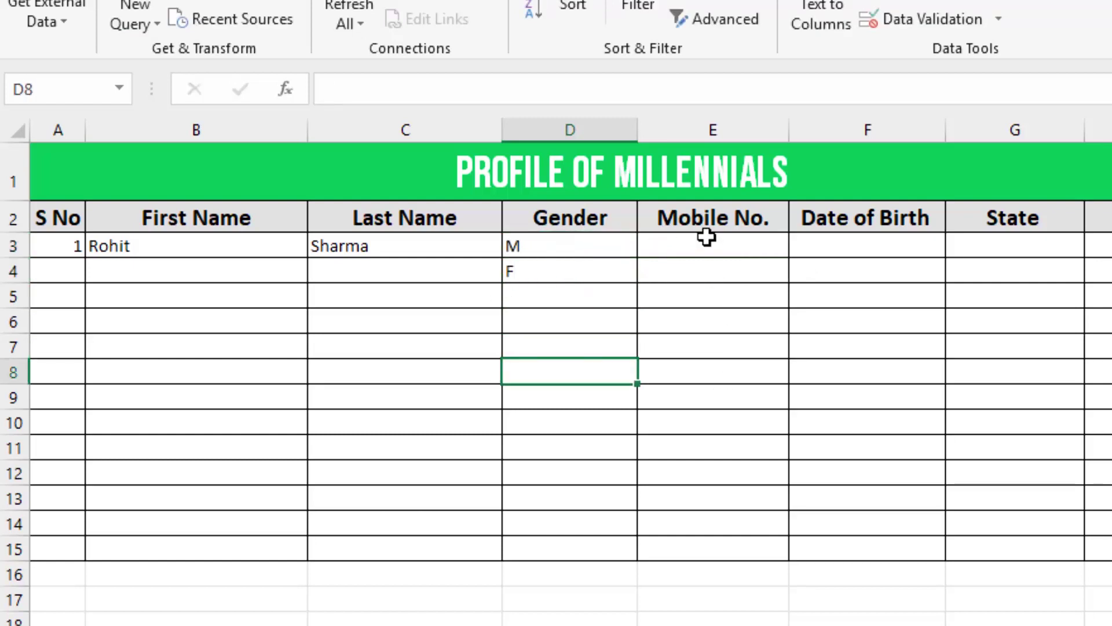
left_click(609, 253)
key("Down")
key("Up")
key("Down")
key("Delete")
key("Up")
key("Delete")
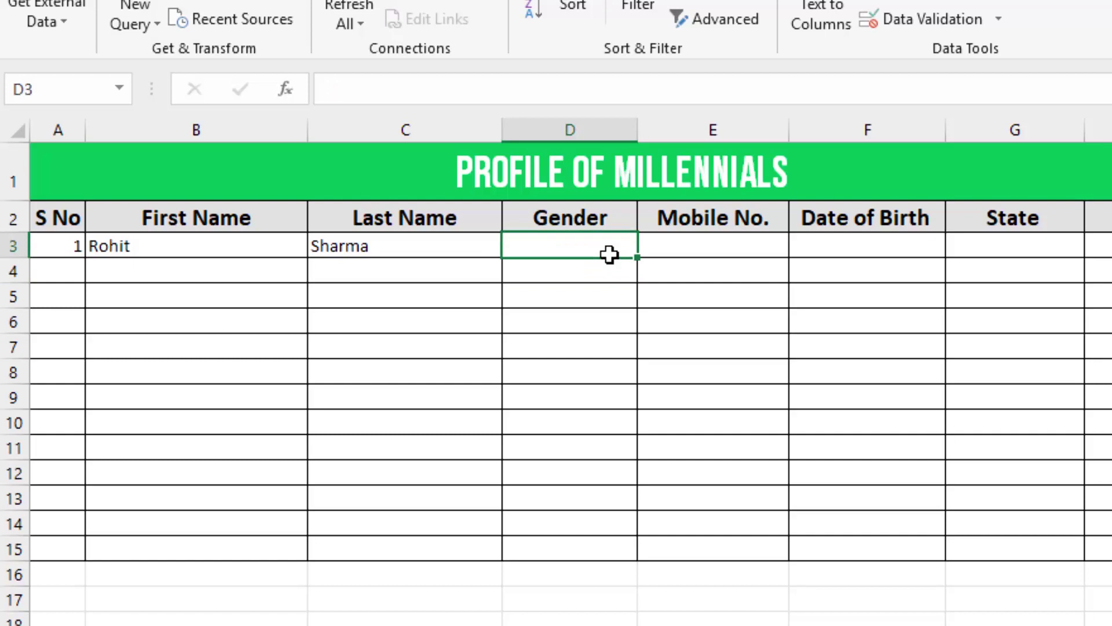
key("Left")
key("Right")
key("Right")
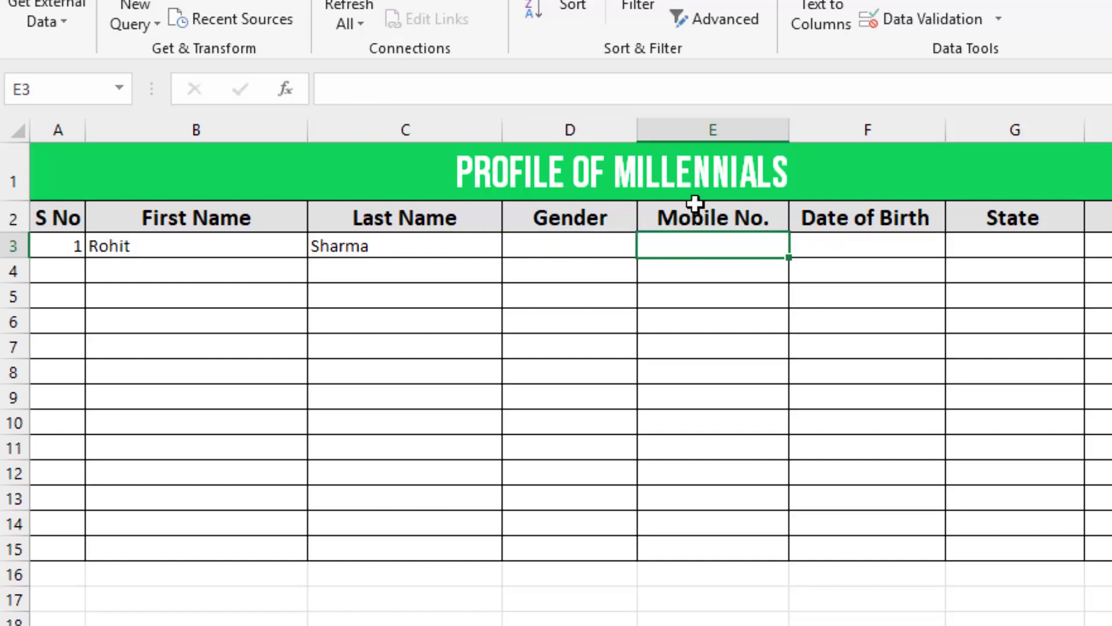
- Select the whole Mobile No. column and open its Data Validation settings
left_click(729, 131)
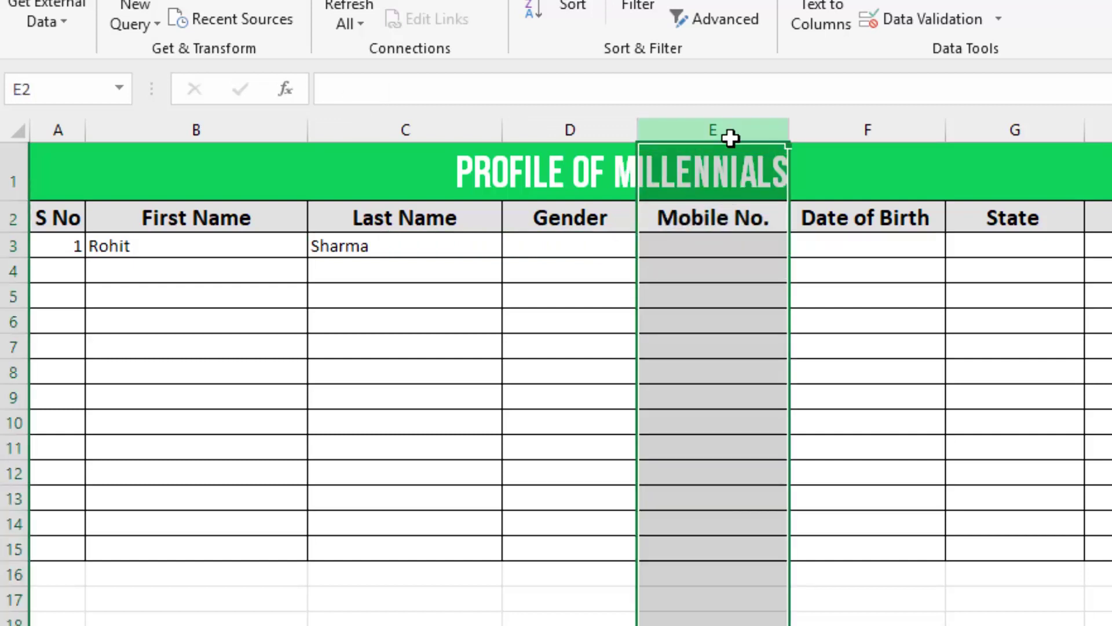
left_click(735, 241)
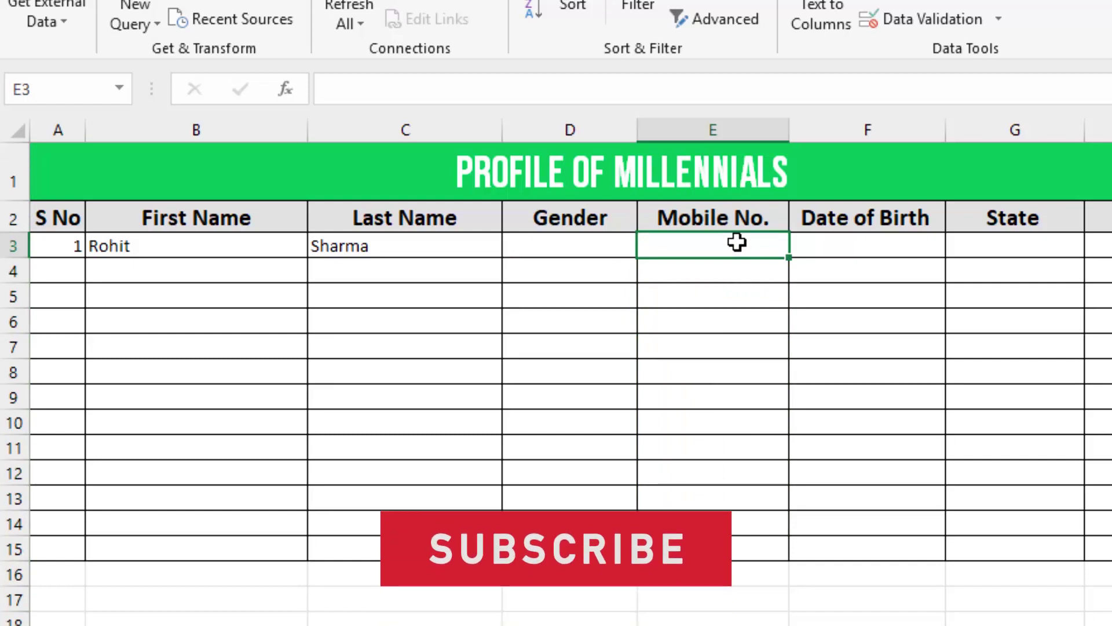
left_click(744, 128)
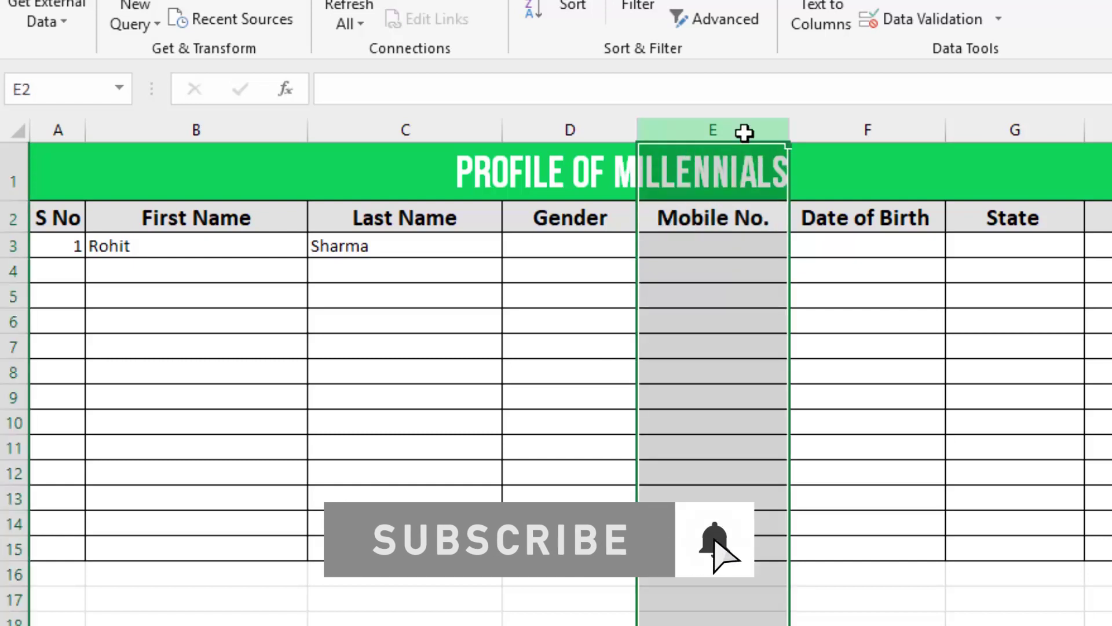
left_click(971, 19)
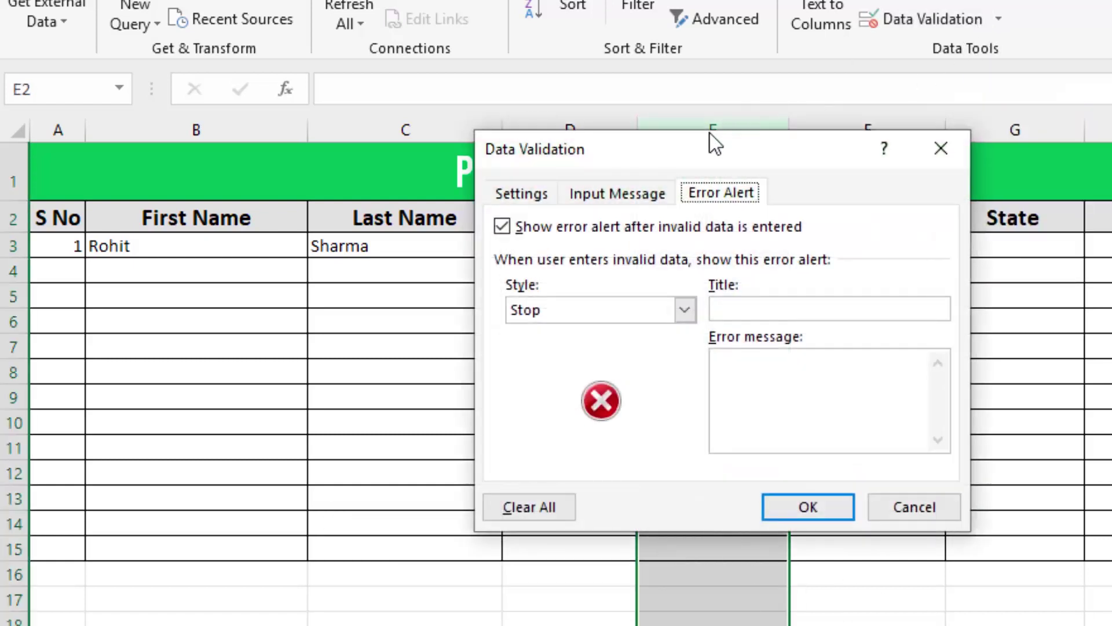
left_click_drag(700, 157, 966, 110)
left_click(800, 150)
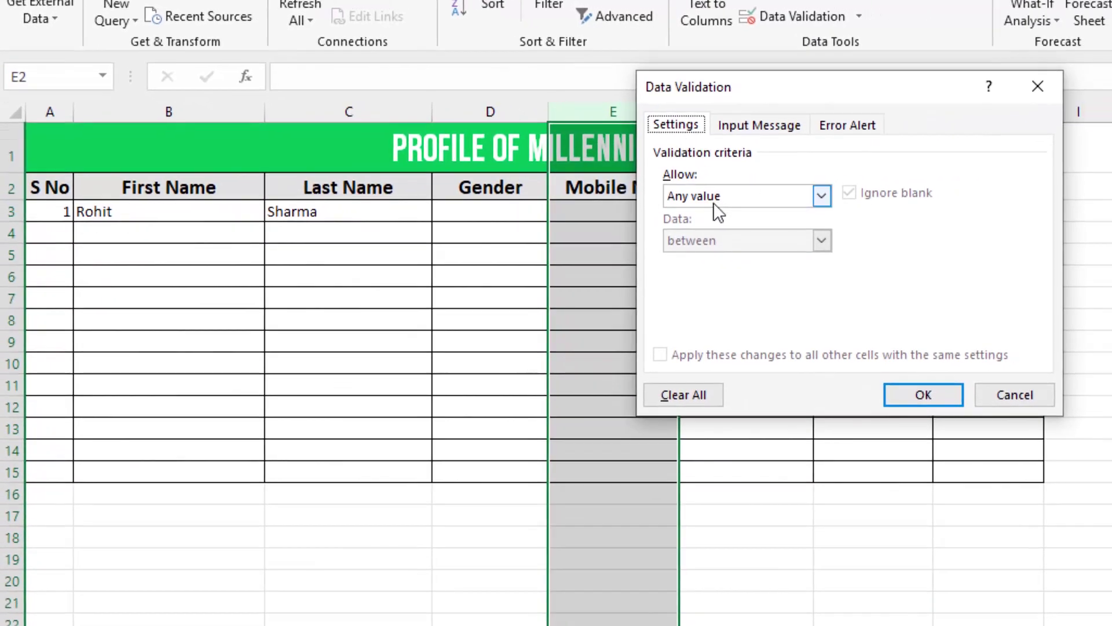
left_click_drag(764, 88, 970, 45)
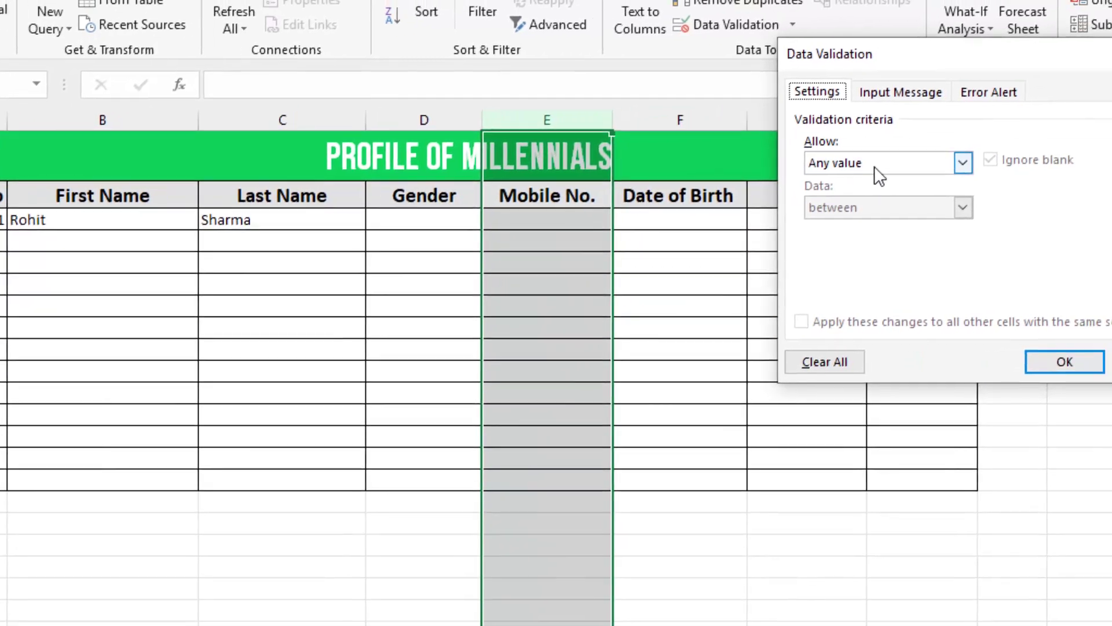
- Restrict Mobile No. entries to text length between 10 and 10 characters and apply
left_click(939, 155)
left_click(741, 283)
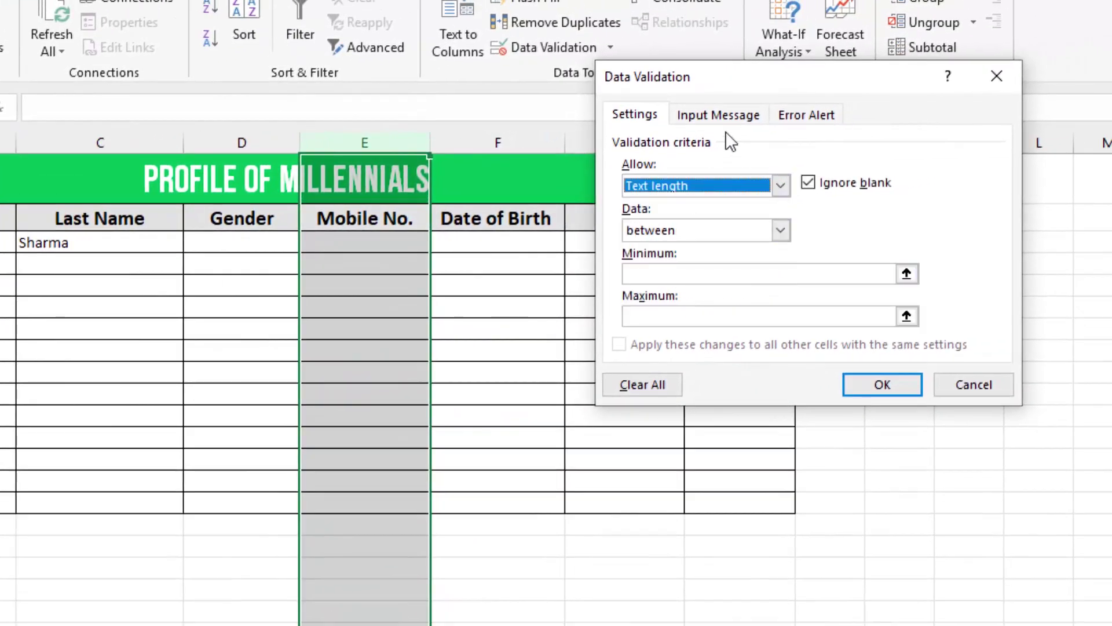
left_click_drag(721, 87, 714, 27)
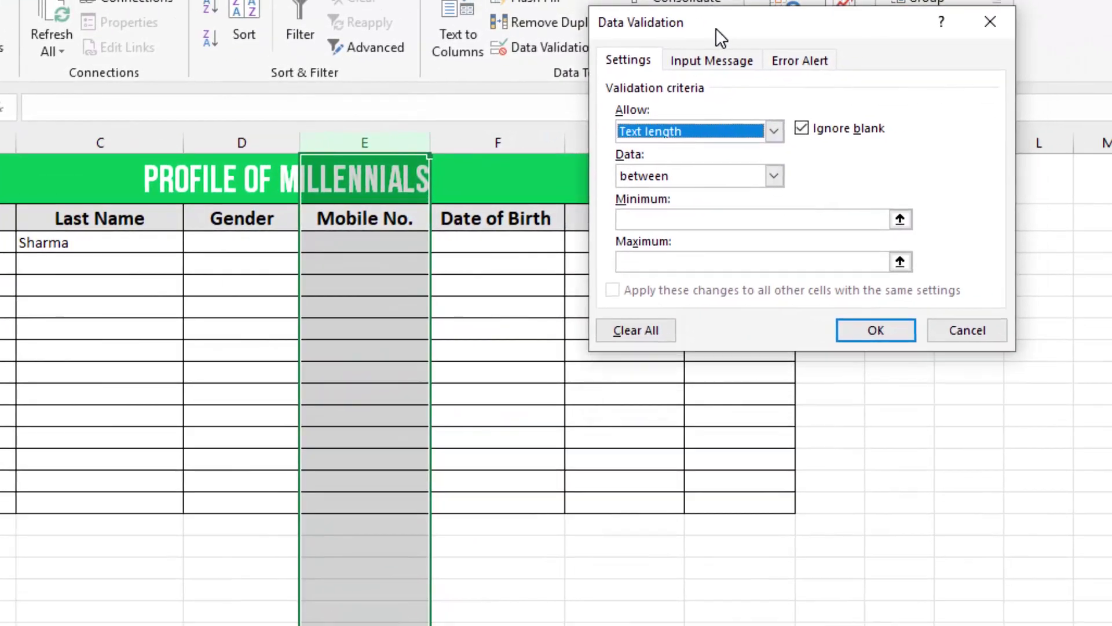
left_click(709, 179)
left_click(711, 219)
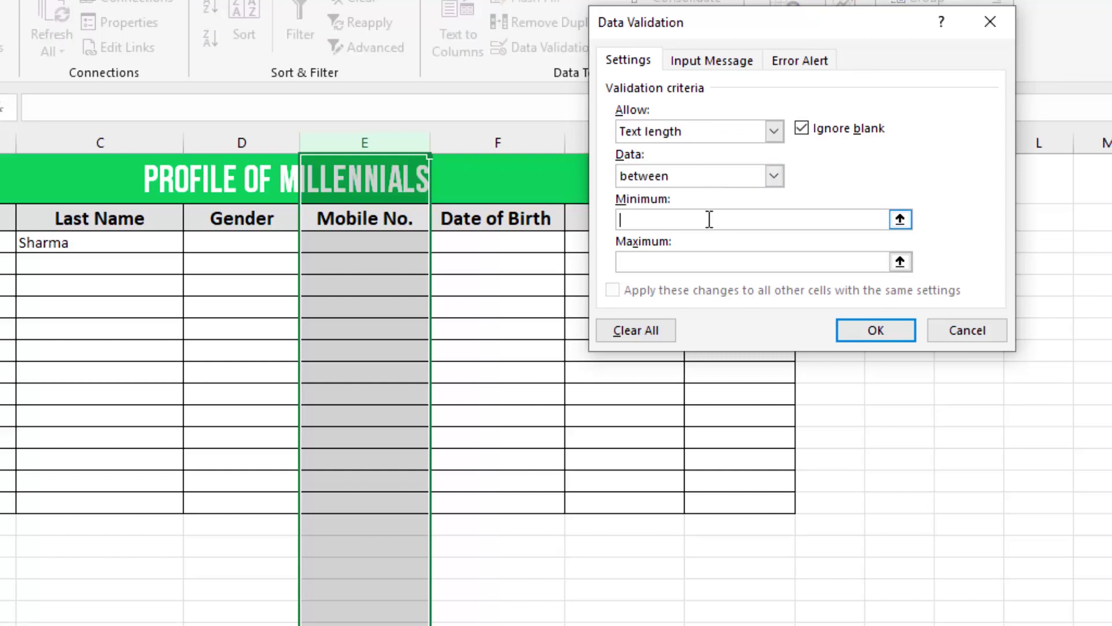
type("10")
left_click(693, 259)
type("10")
left_click(852, 330)
left_click(347, 239)
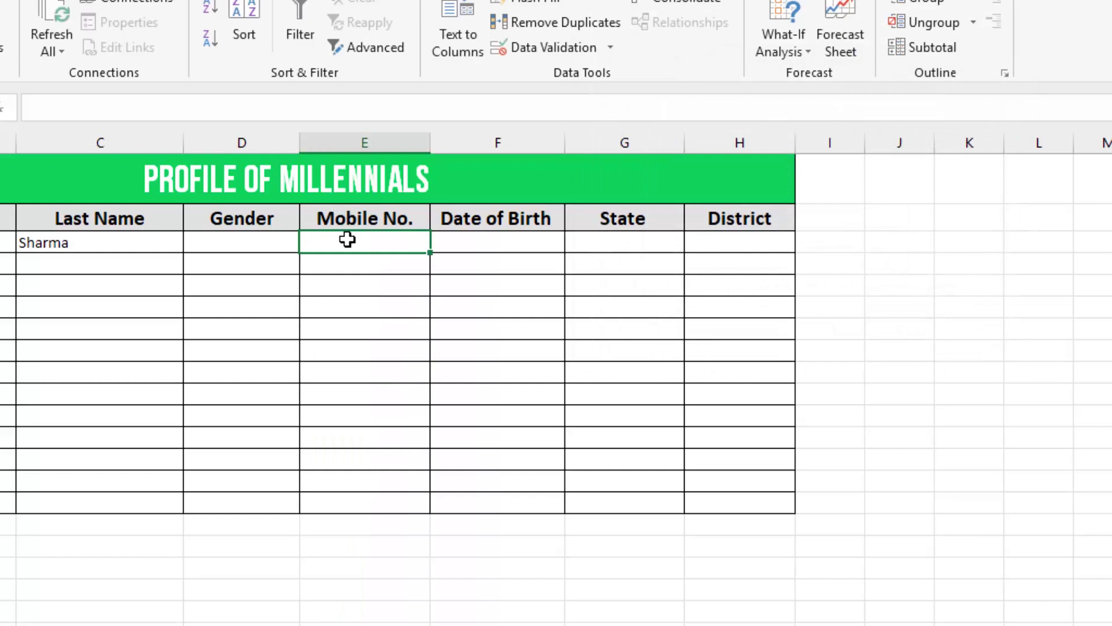
type("123456789")
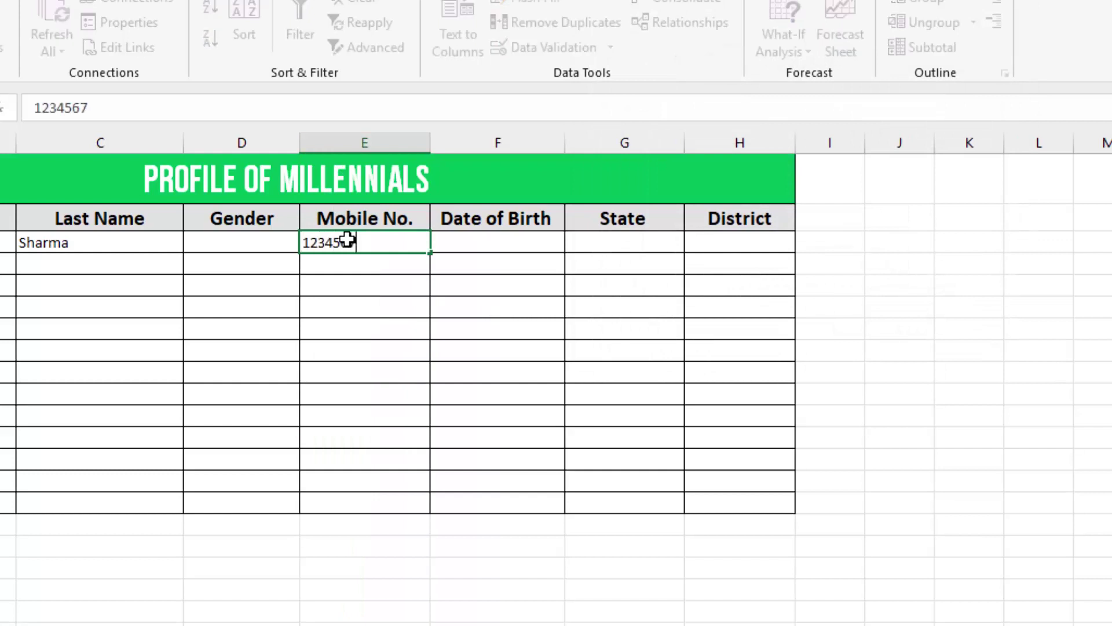
key("Return")
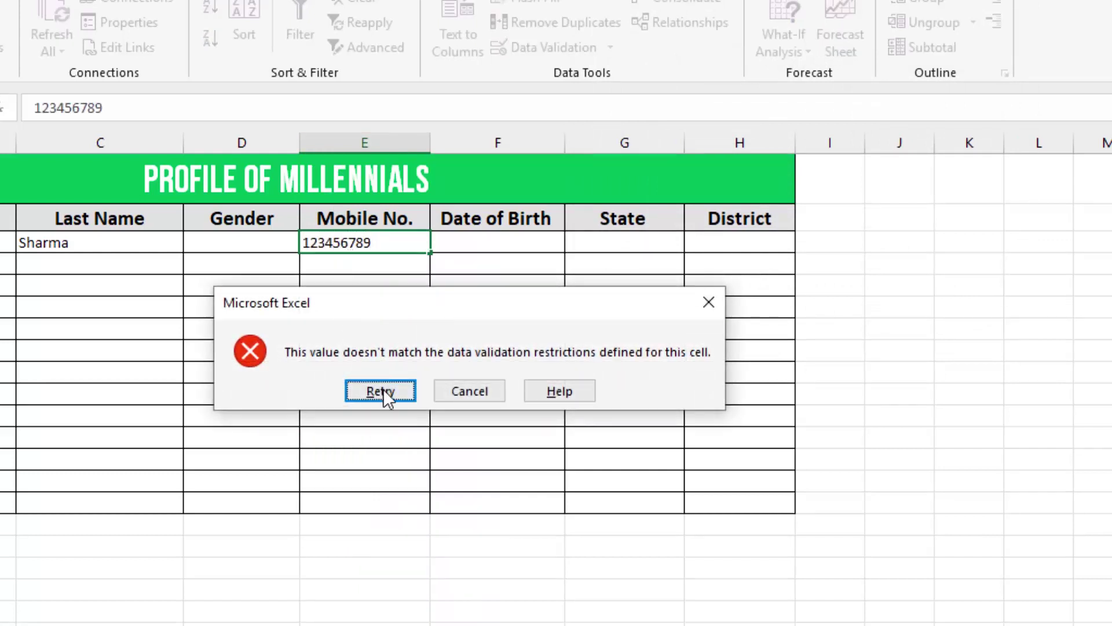
left_click(379, 391)
left_click(381, 242)
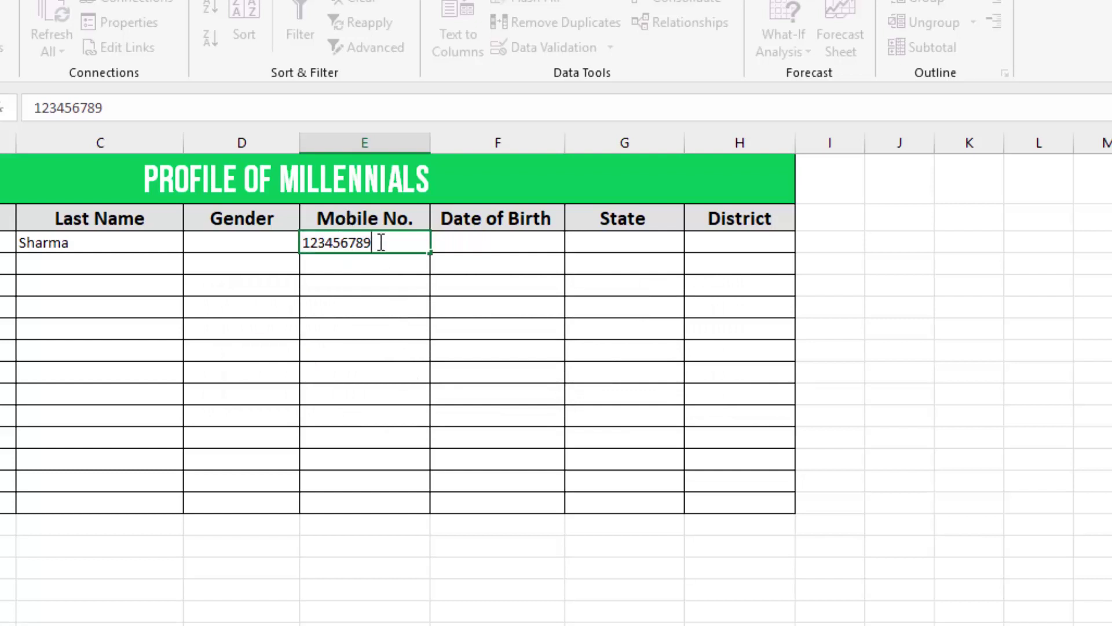
type("0")
key("Return")
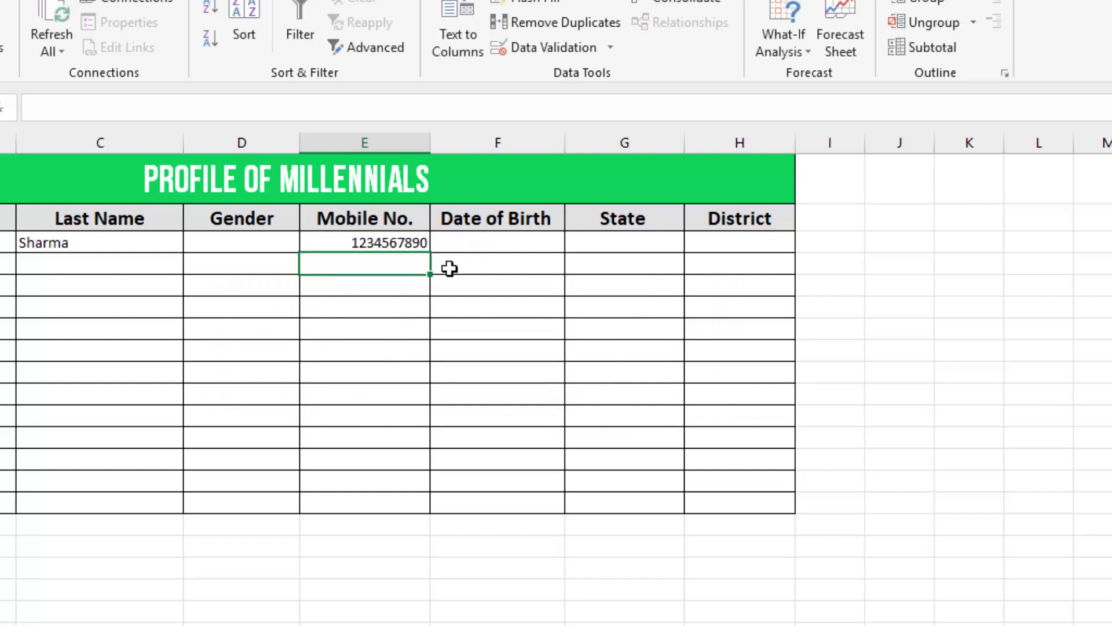
key("Up")
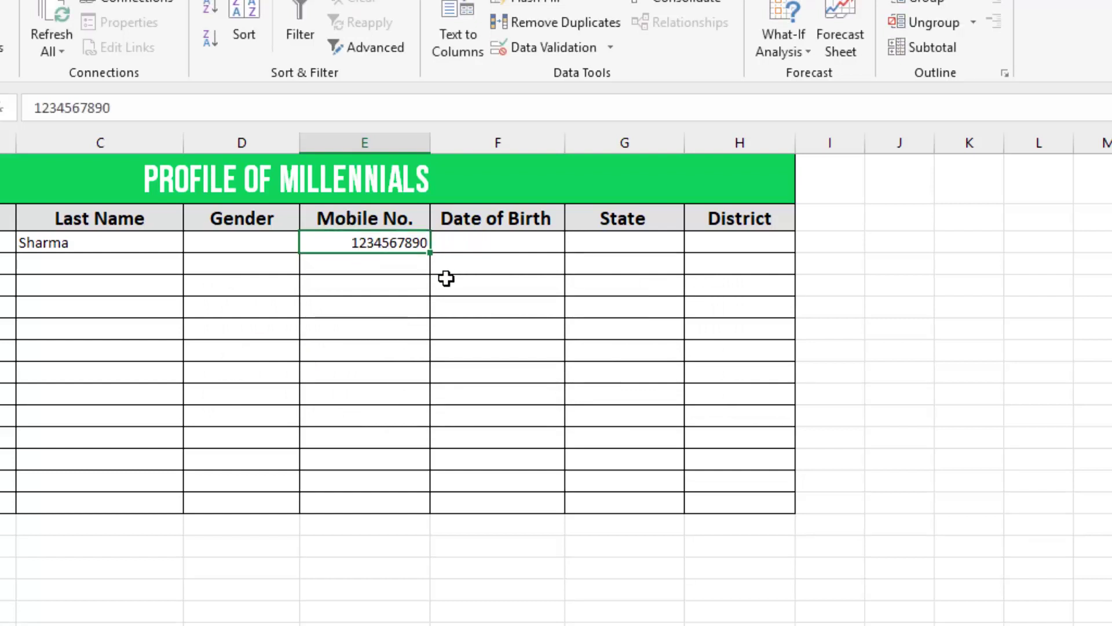
key("F2")
type("1")
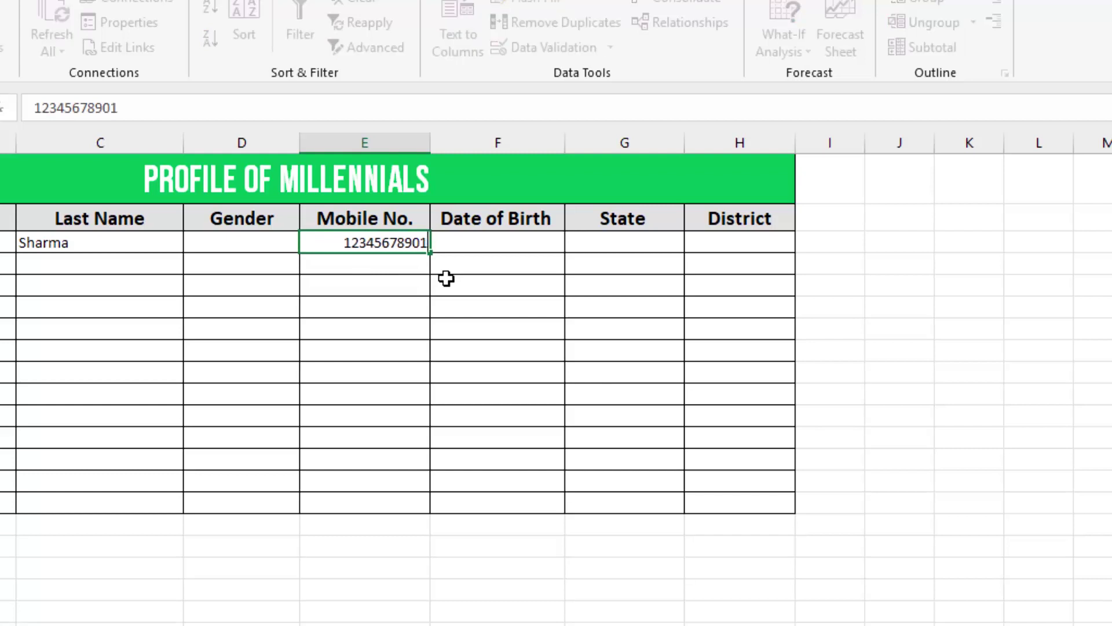
key("Return")
left_click(379, 390)
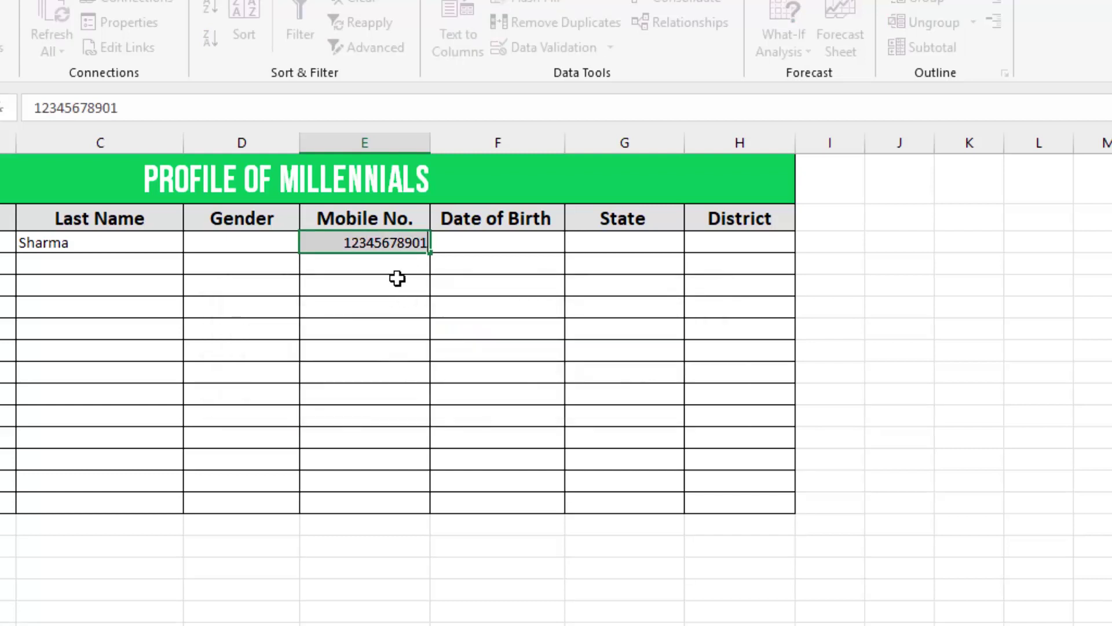
left_click(367, 328)
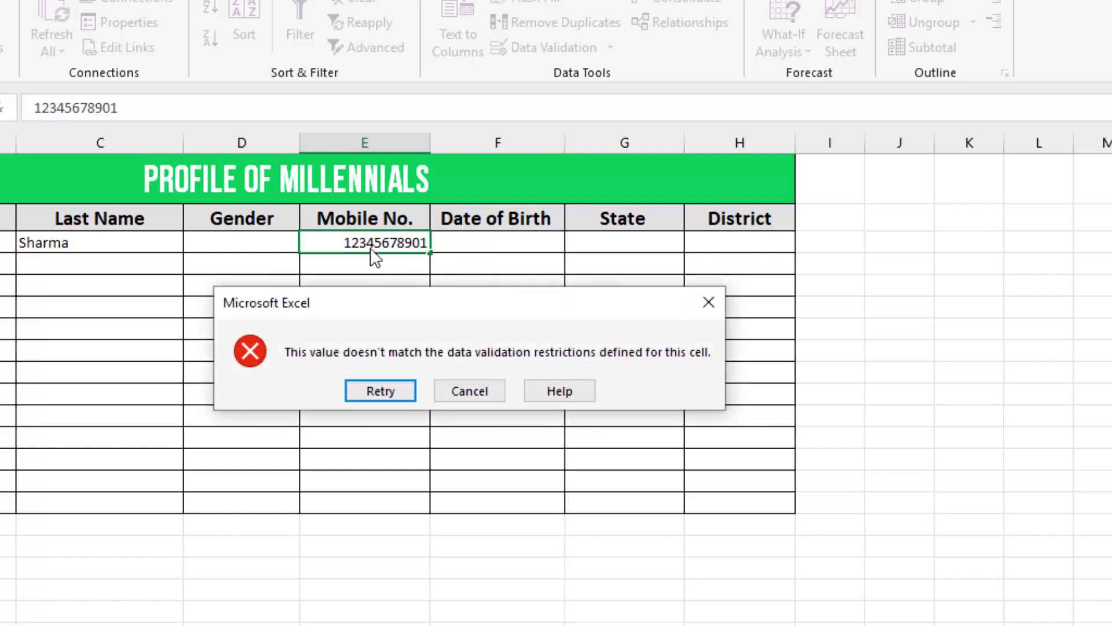
left_click(378, 387)
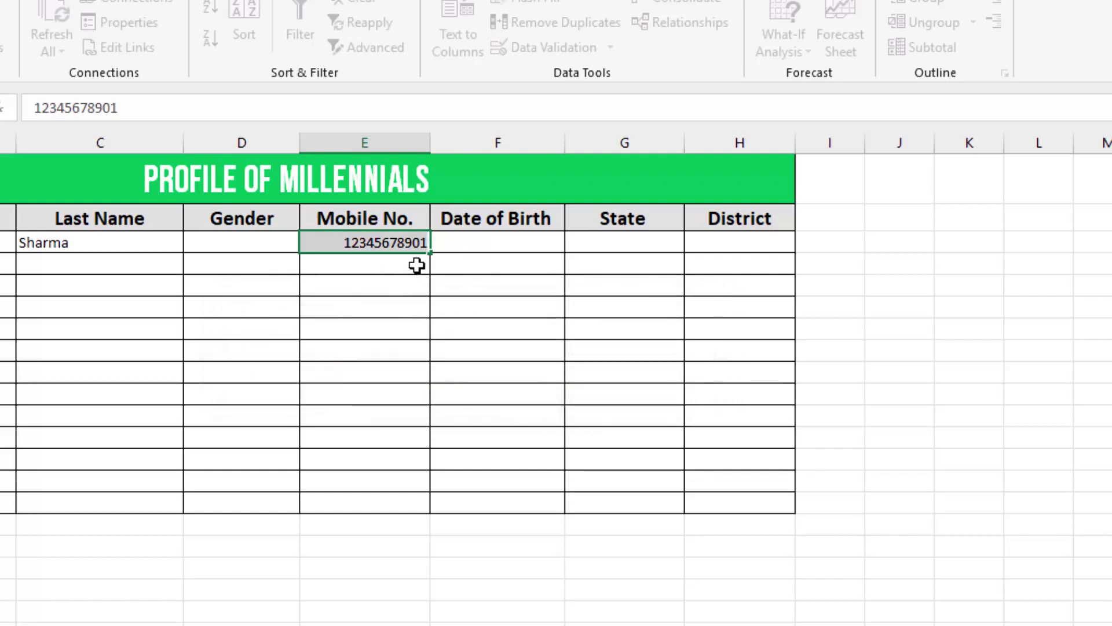
key("BackSpace")
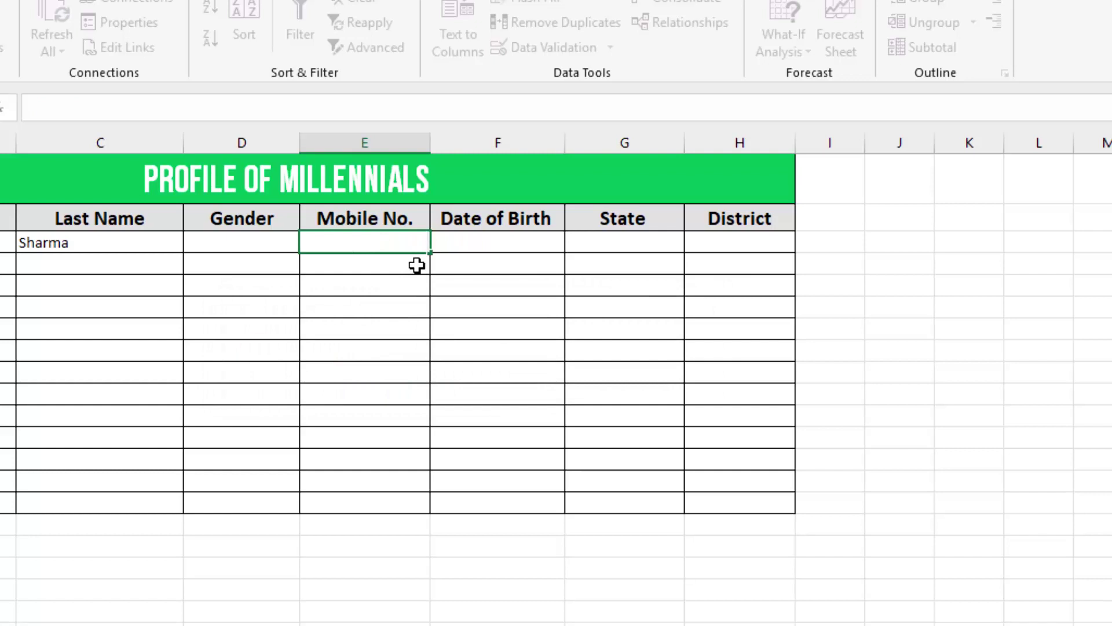
- Limit the Date of Birth column to dates between 01/01/1981 and 31/12/1996
left_click(521, 278)
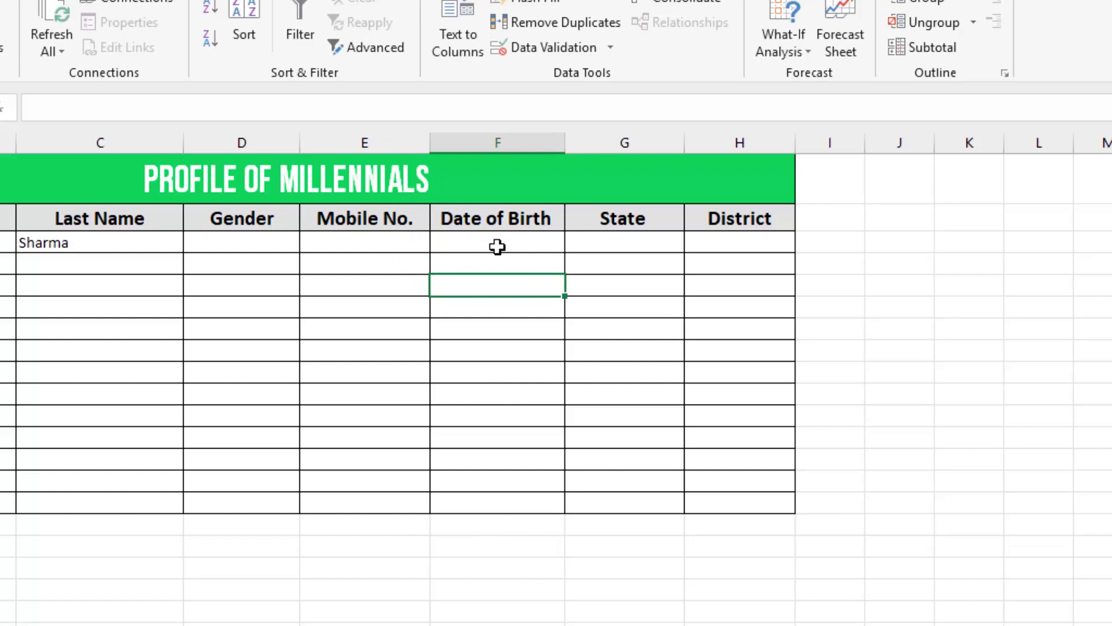
left_click(493, 525)
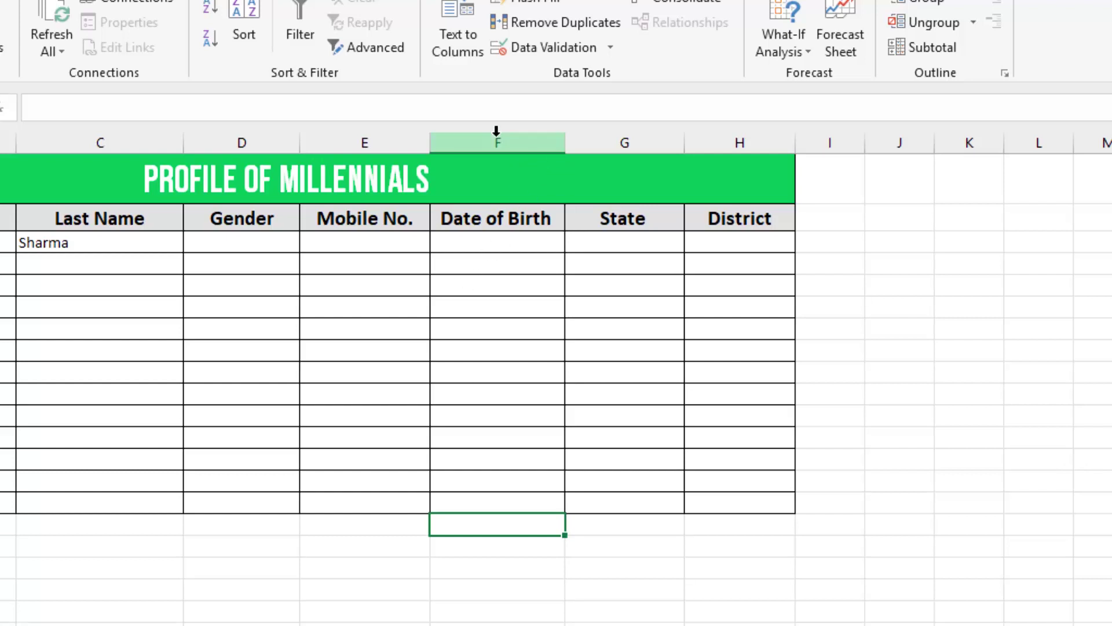
left_click(498, 143)
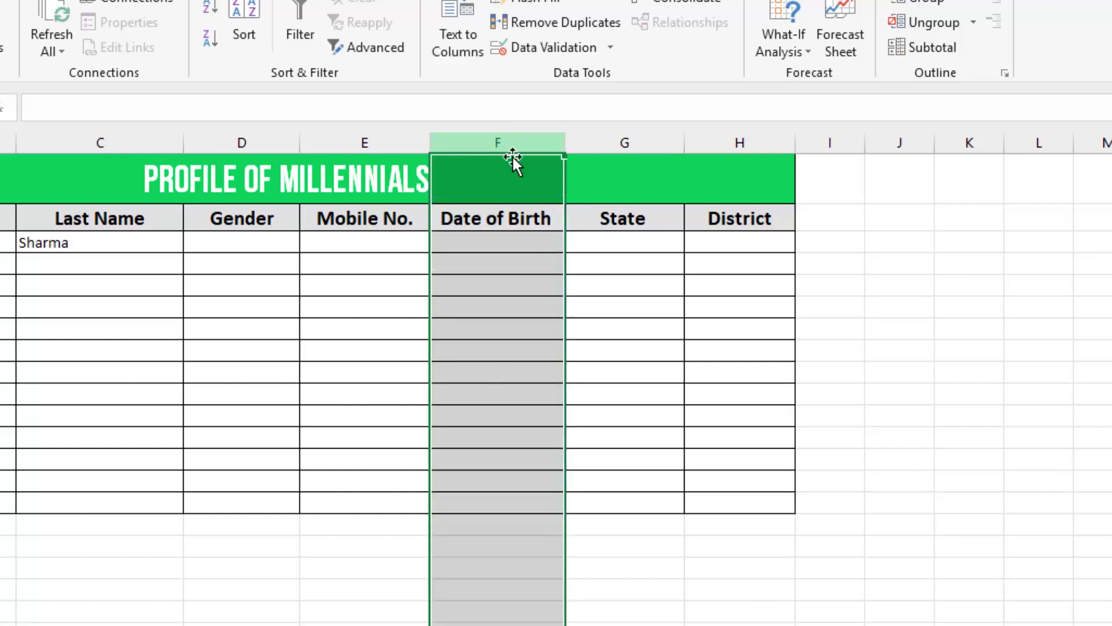
left_click(569, 47)
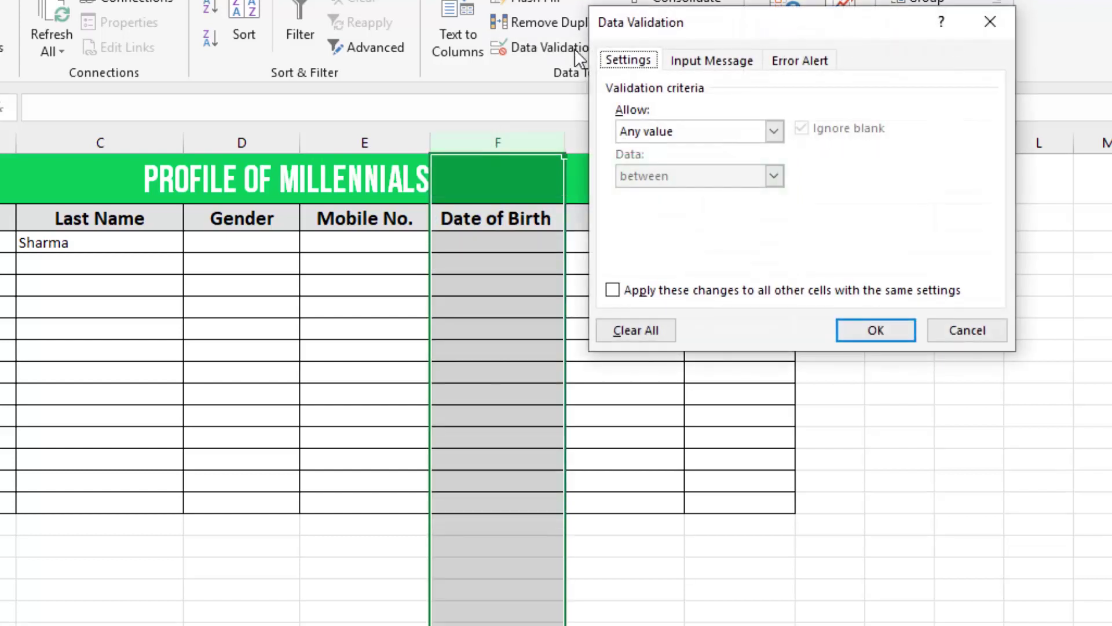
left_click_drag(819, 27, 767, 29)
left_click(666, 135)
left_click(640, 210)
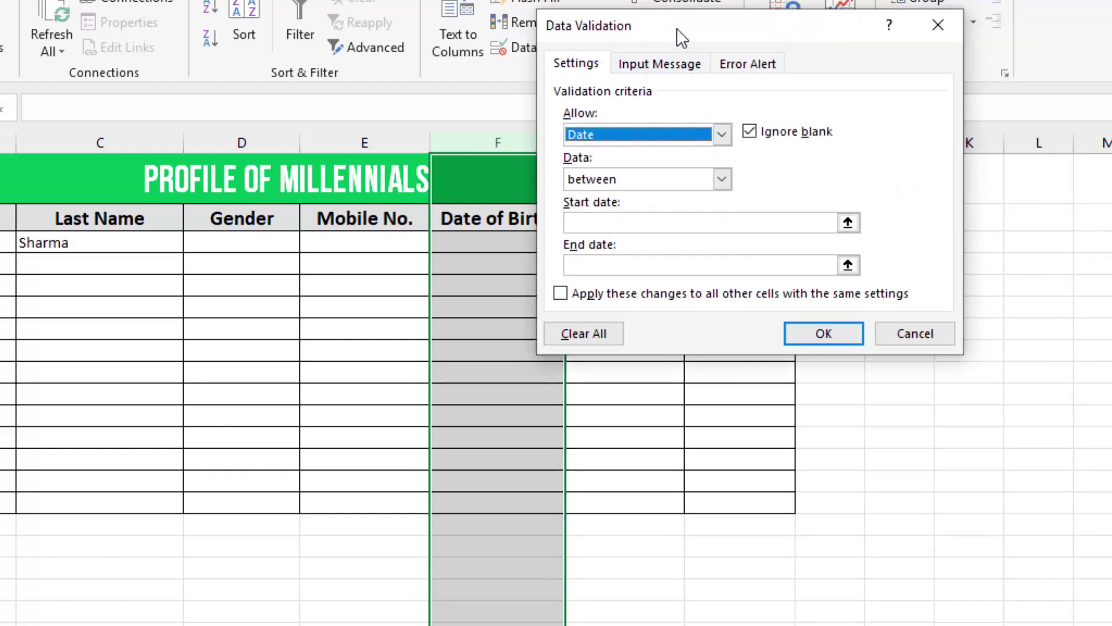
left_click_drag(677, 28, 705, 0)
left_click(664, 193)
type("0")
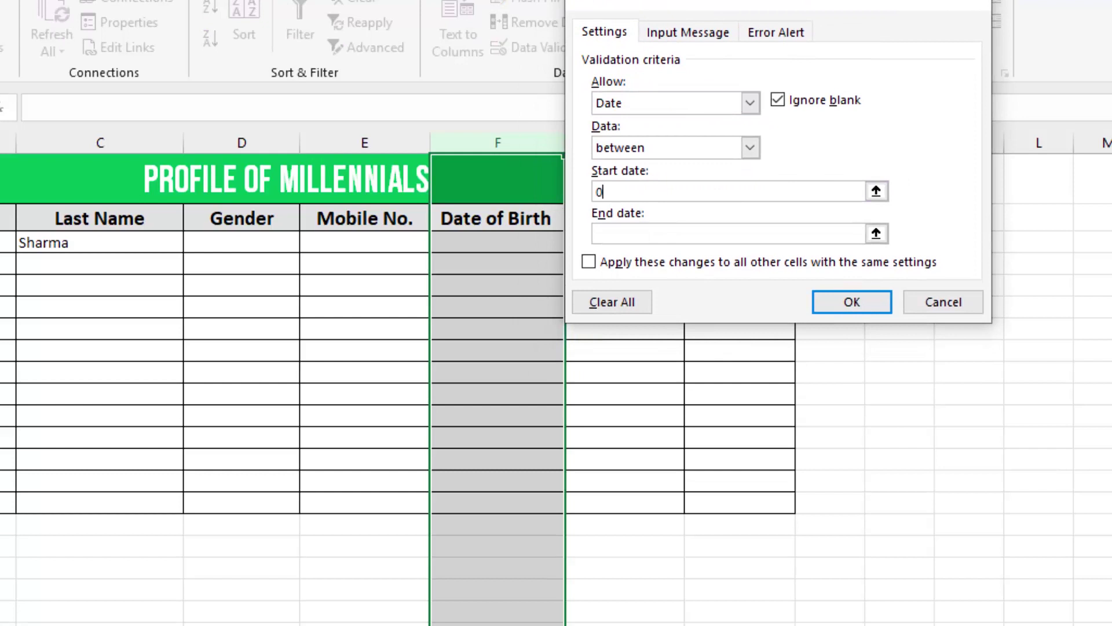
type("1/01/1981")
left_click(813, 236)
type("31/12/1996")
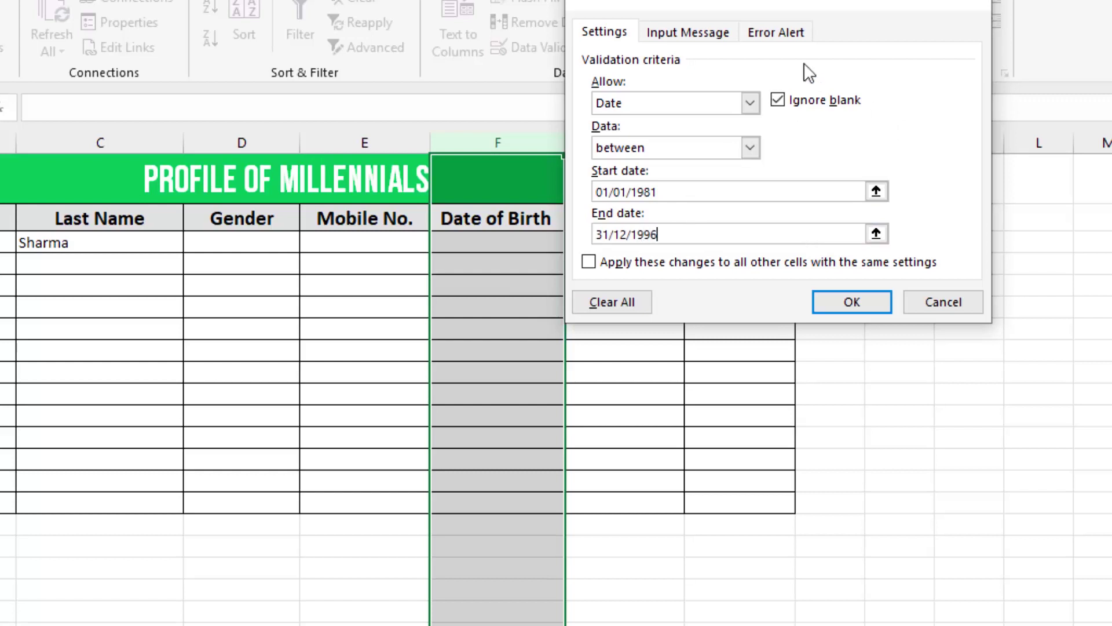
- Turn on the Stop error alert 'Enter a Valid Date' and apply the date rule
left_click(774, 35)
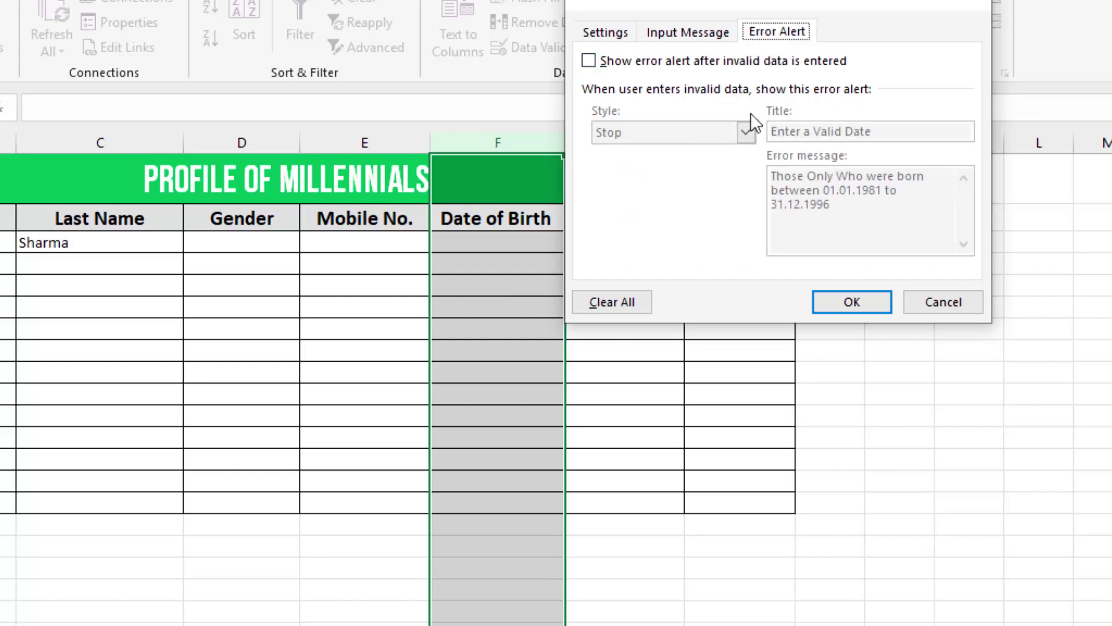
left_click(589, 60)
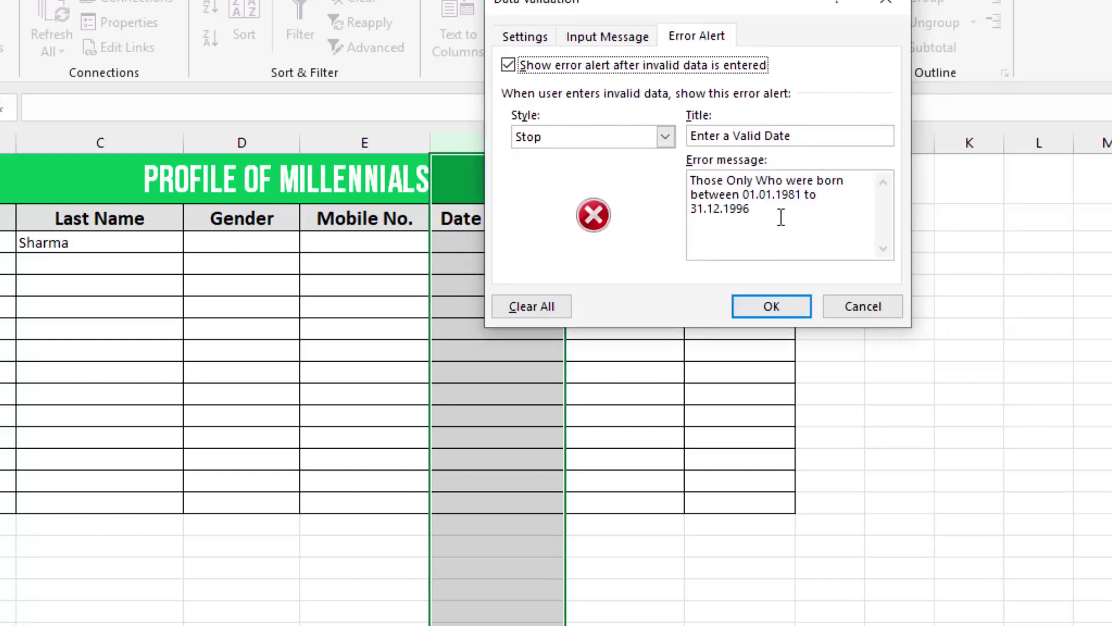
left_click_drag(776, 216, 579, 175)
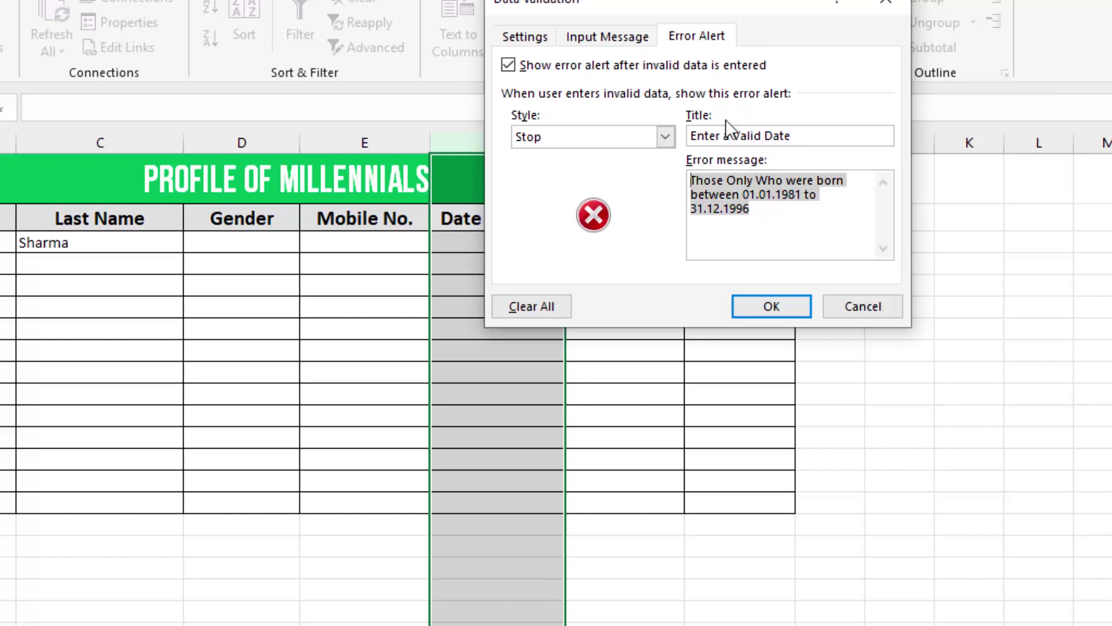
left_click(780, 301)
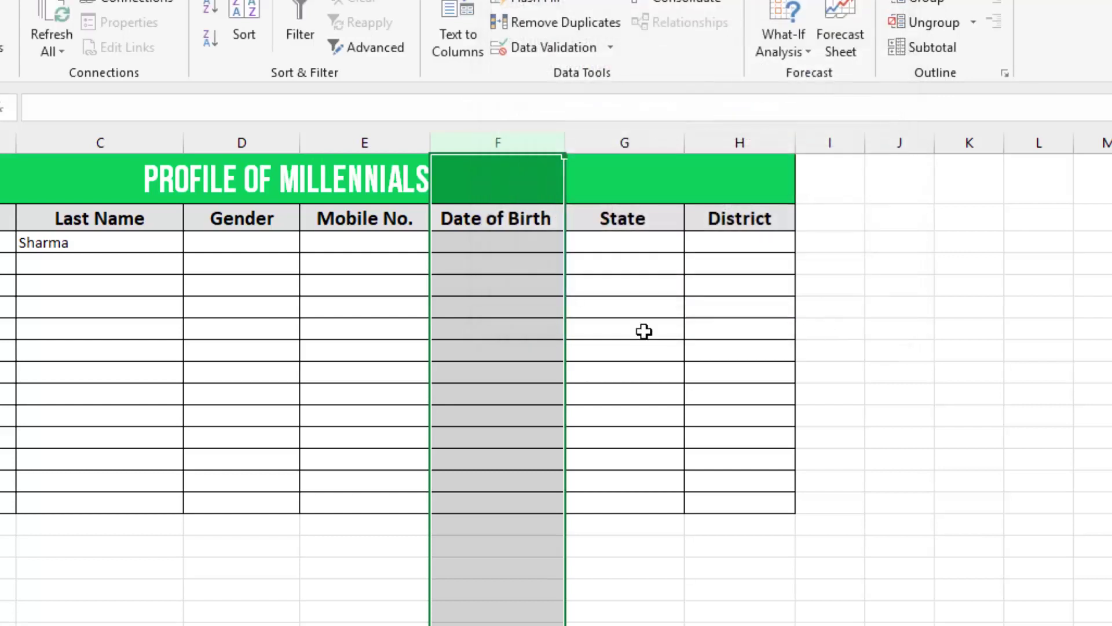
left_click(496, 306)
left_click(497, 242)
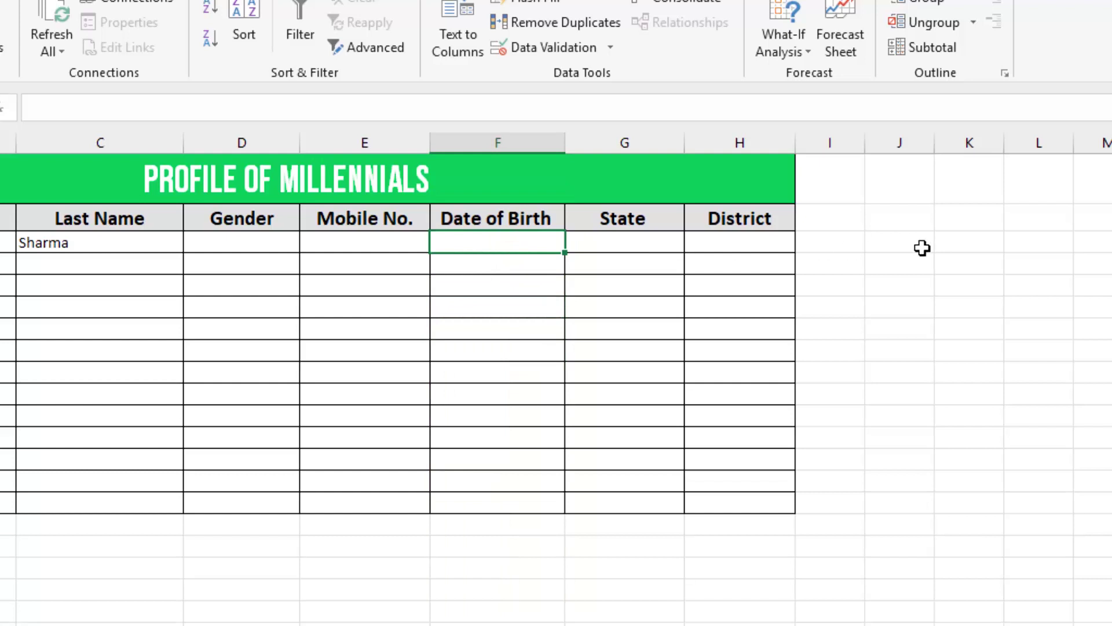
- Enter the out-of-range date 01/01/1997 in the first Date of Birth cell
type("01")
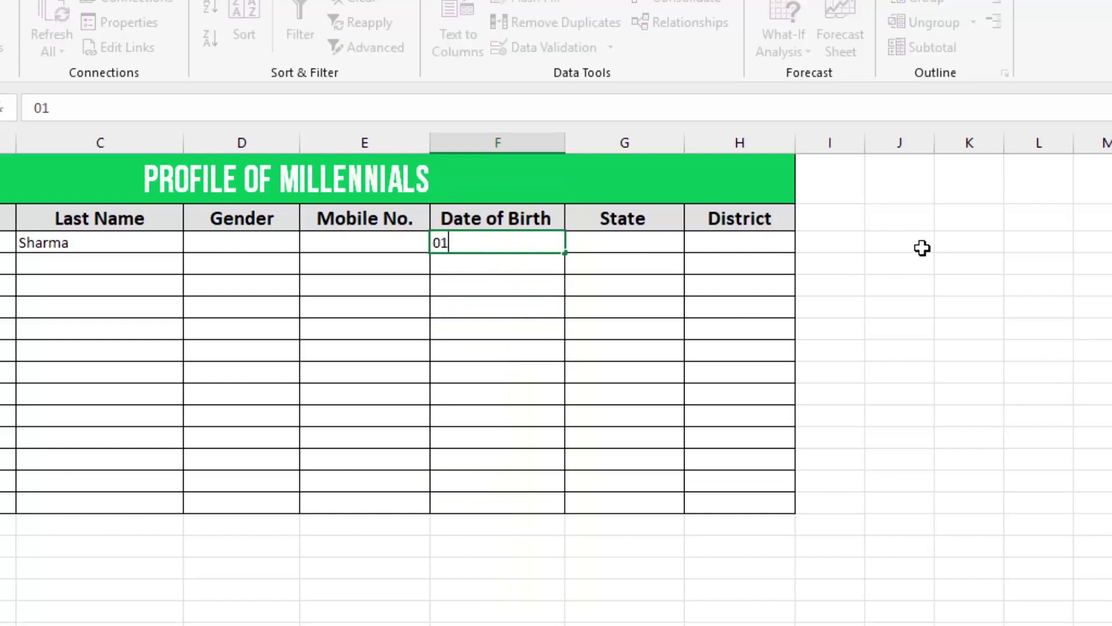
type("/01/1991")
key("BackSpace")
type("7")
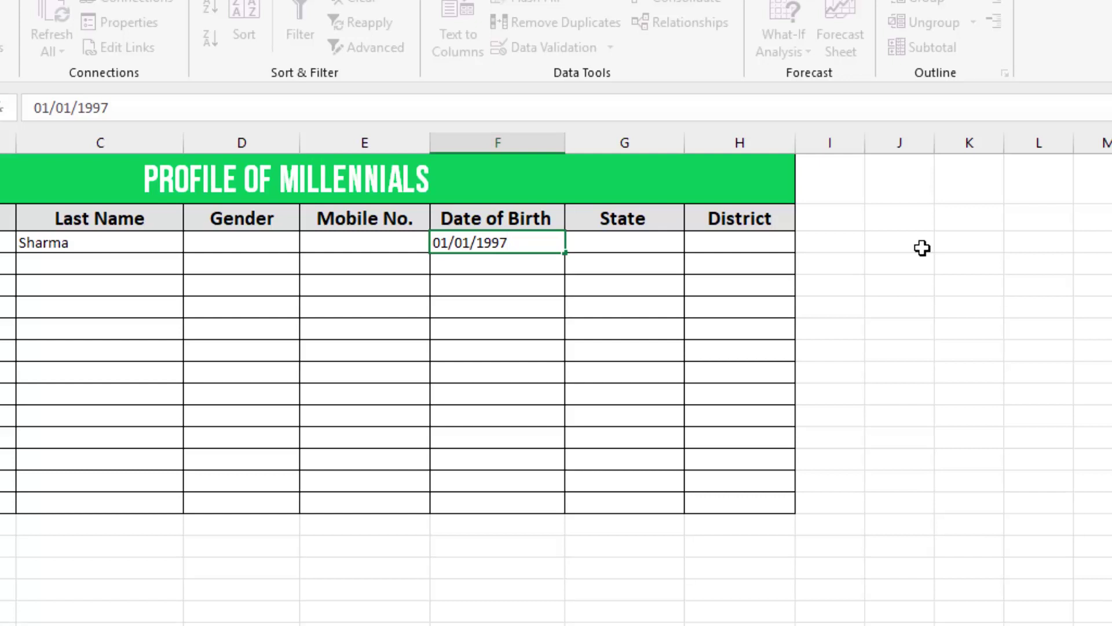
key("Return")
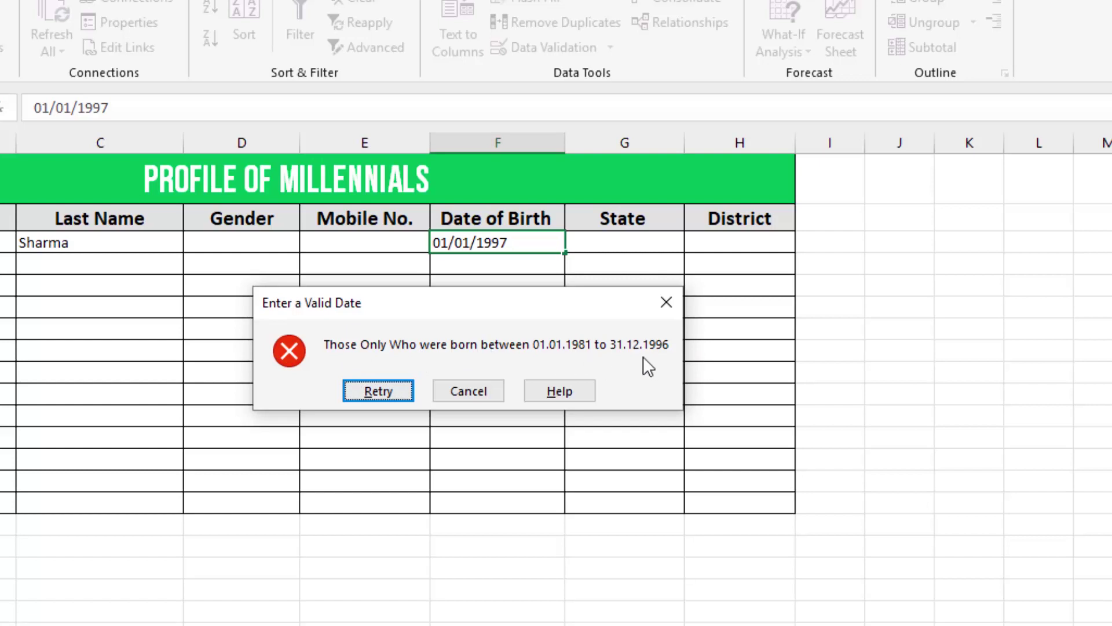
- Cancel the rejected date and type Male and Female into J1 and J2
left_click(467, 391)
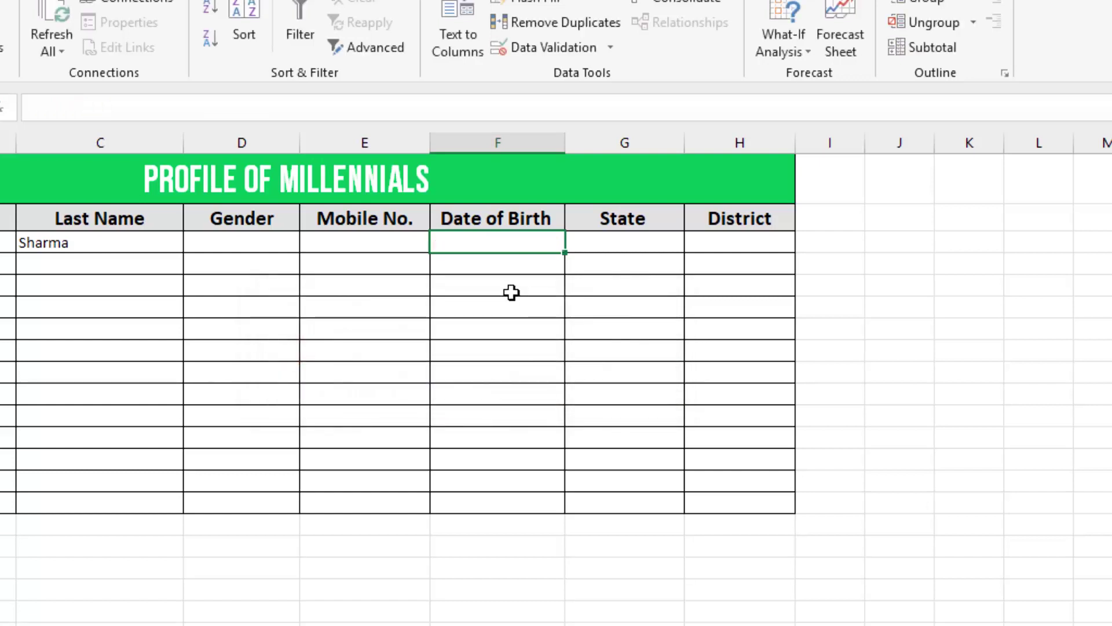
left_click(274, 256)
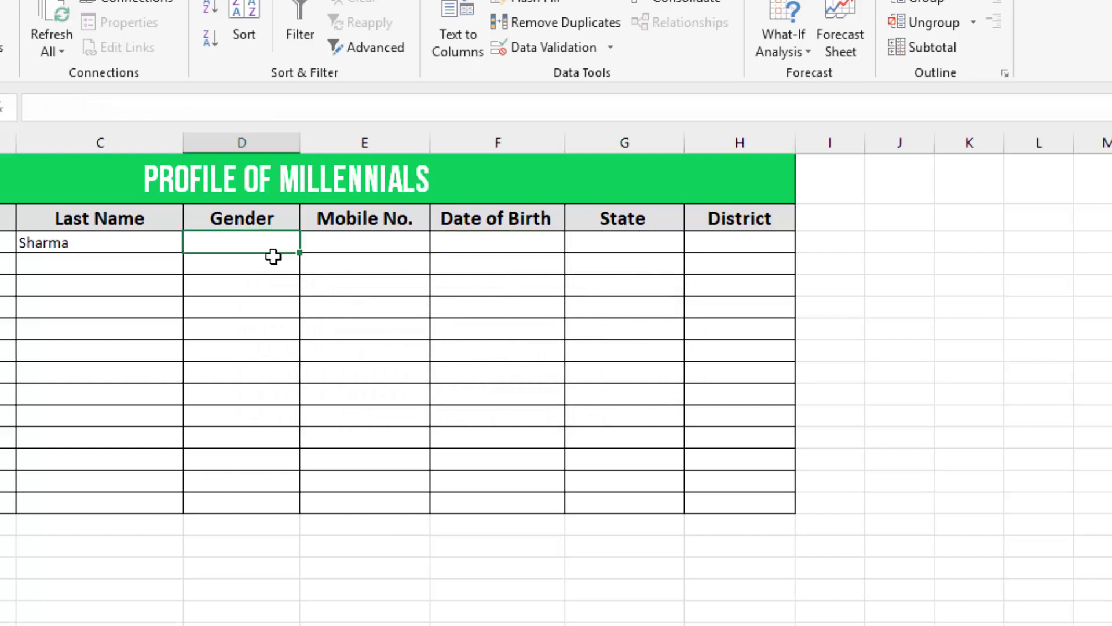
left_click(919, 196)
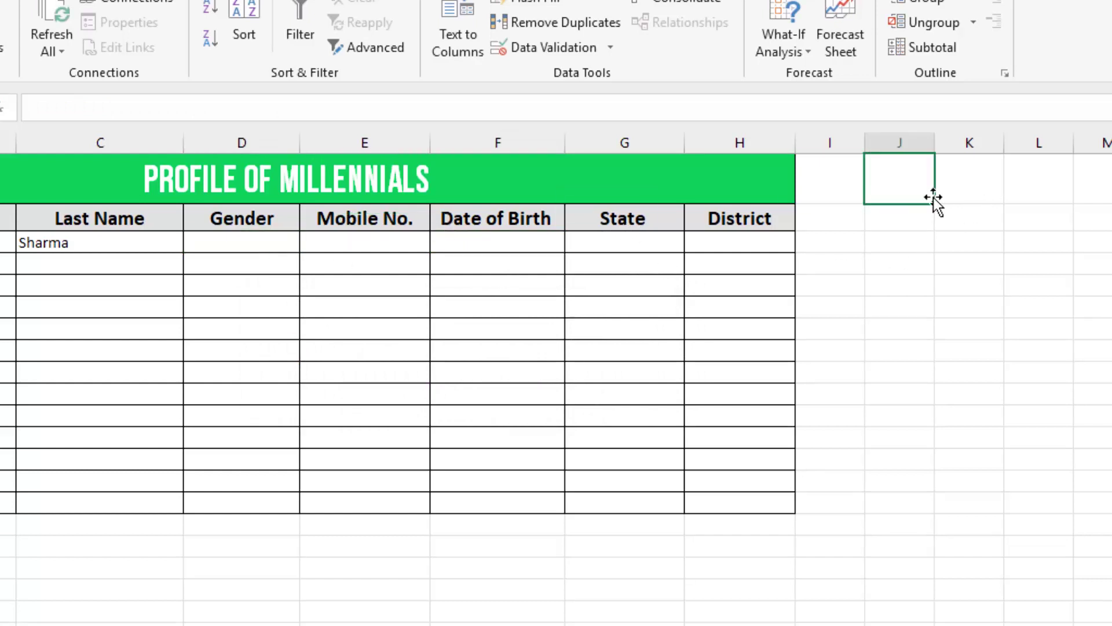
type("Male")
key("Return")
type("Female")
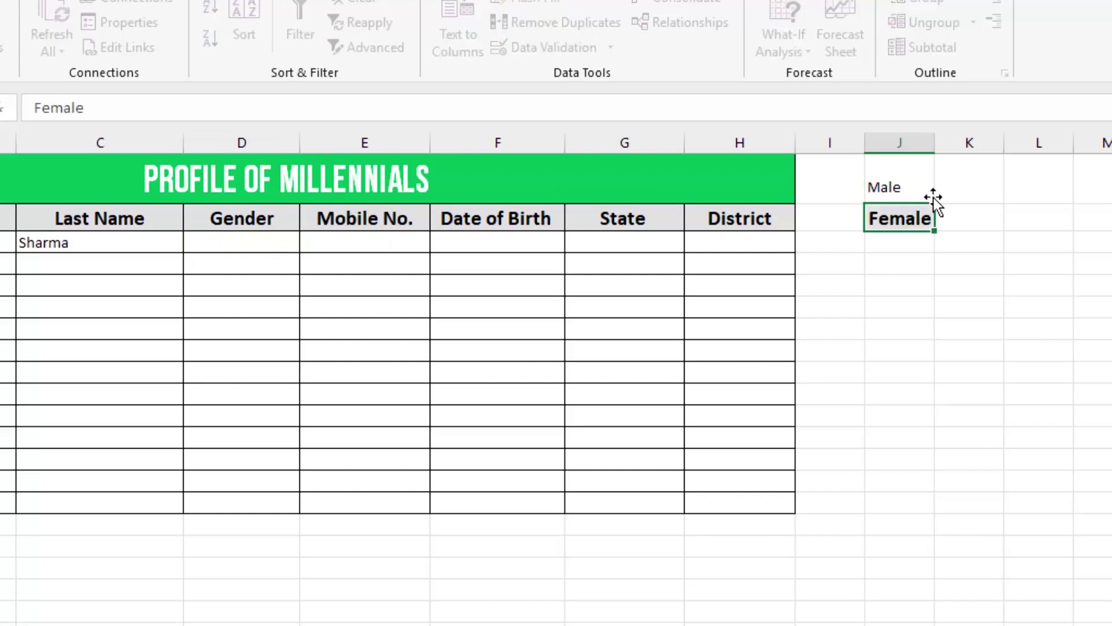
key("Return")
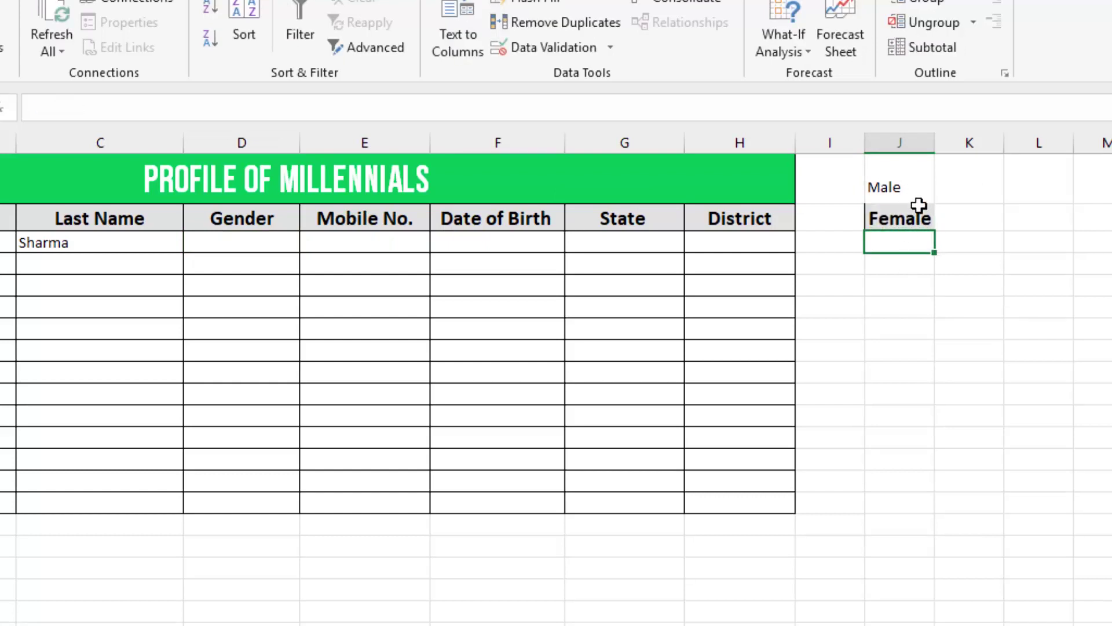
- Strip the header formatting from the Male and Female cells, then select Gender column D
left_click(902, 193)
left_click(0, 0)
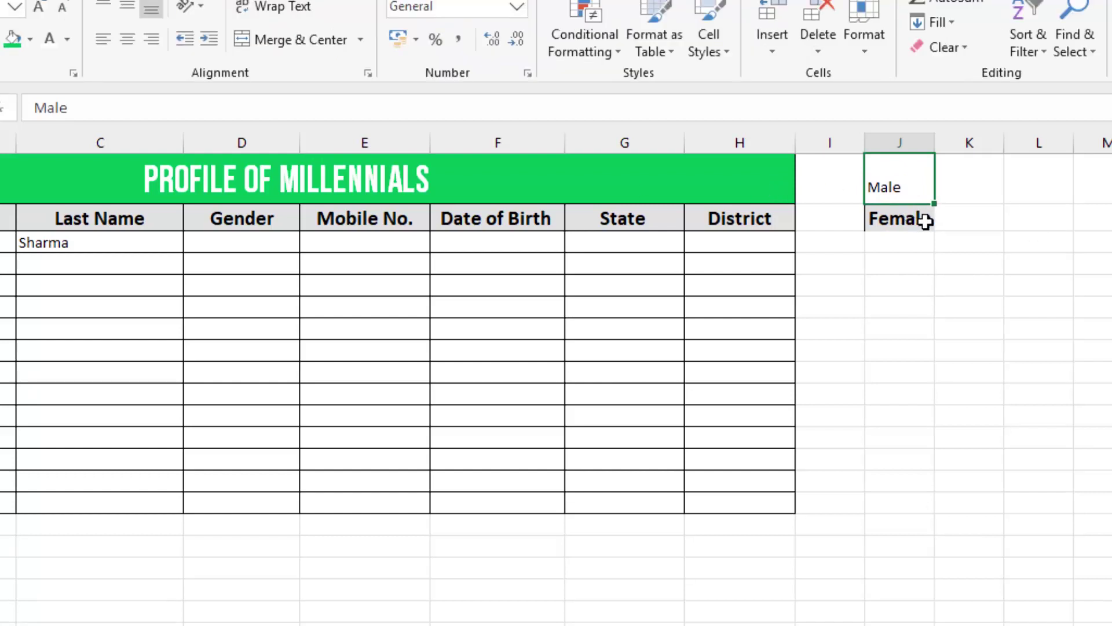
key("ctrl+z")
left_click_drag(910, 179, 918, 216)
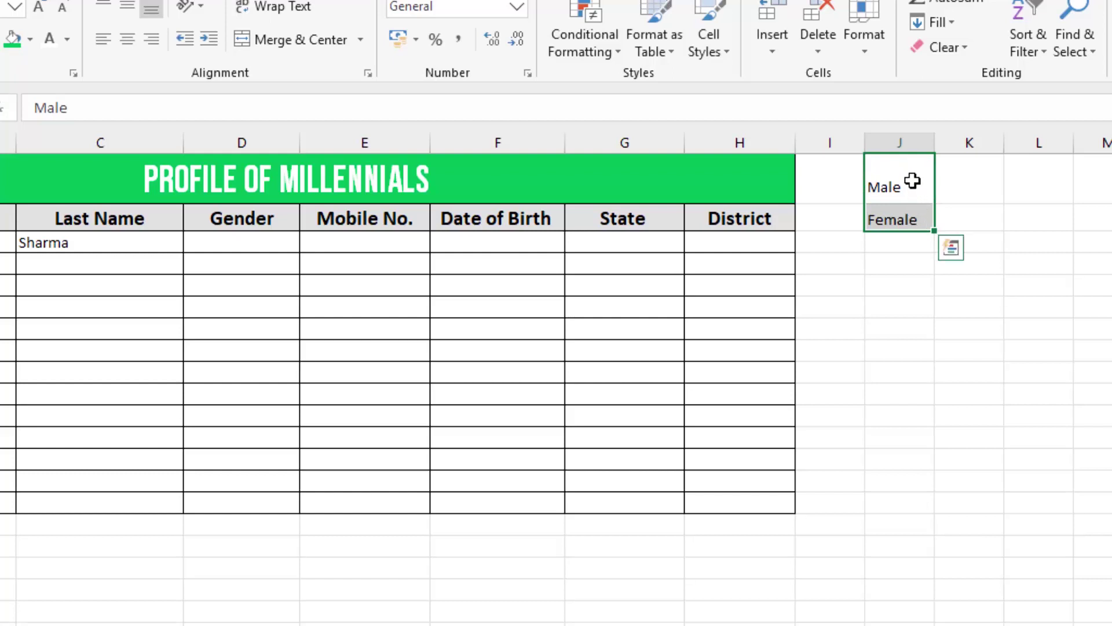
left_click(241, 243)
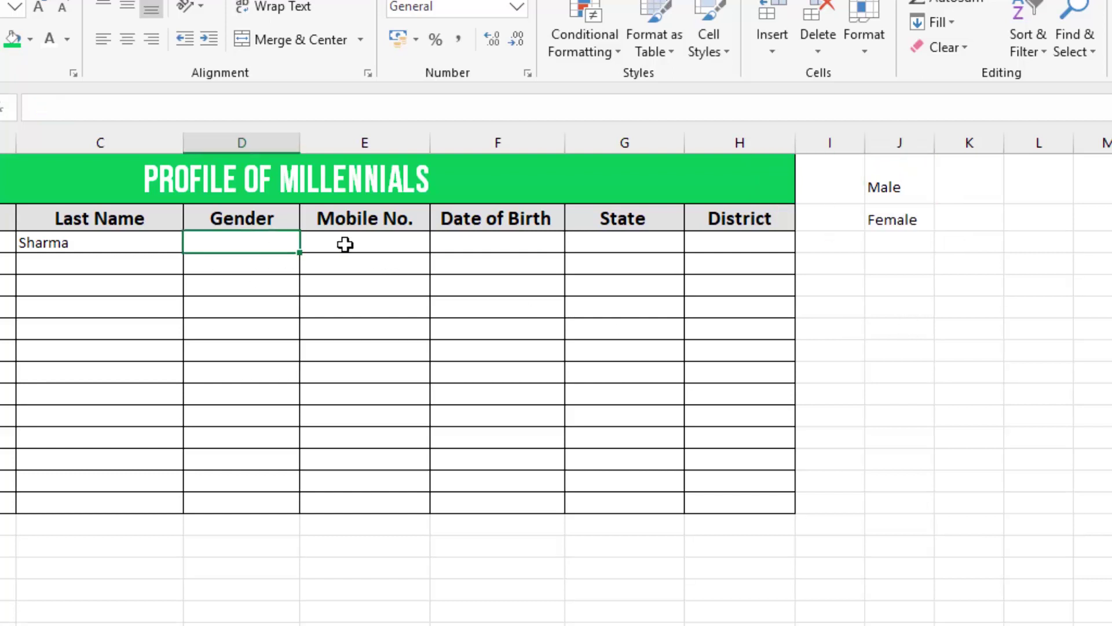
left_click(907, 179)
left_click_drag(900, 221, 898, 223)
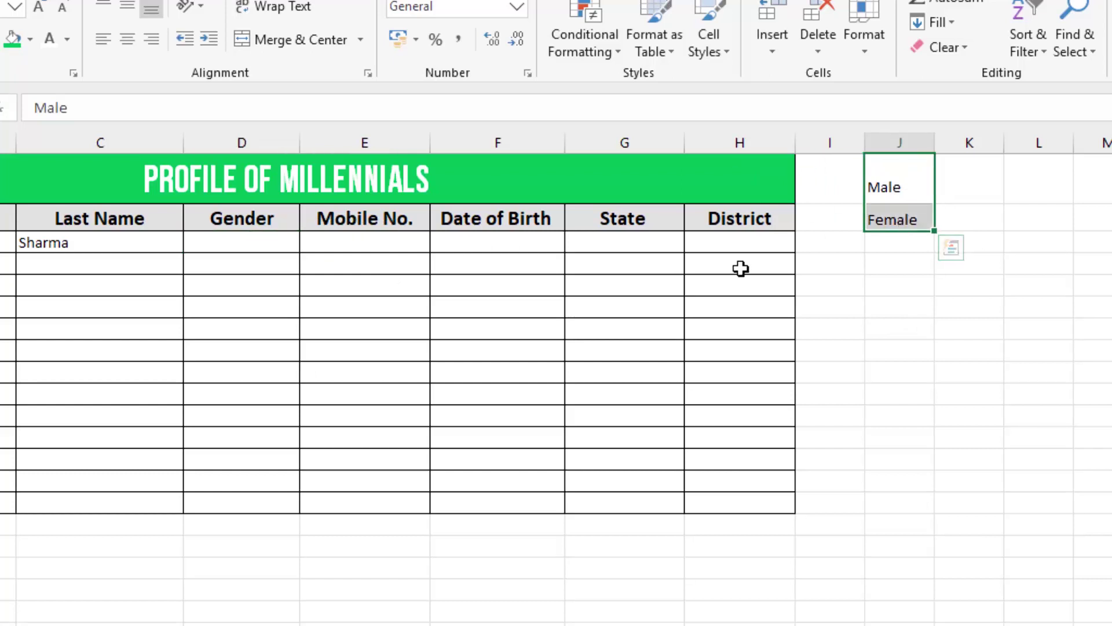
left_click(245, 142)
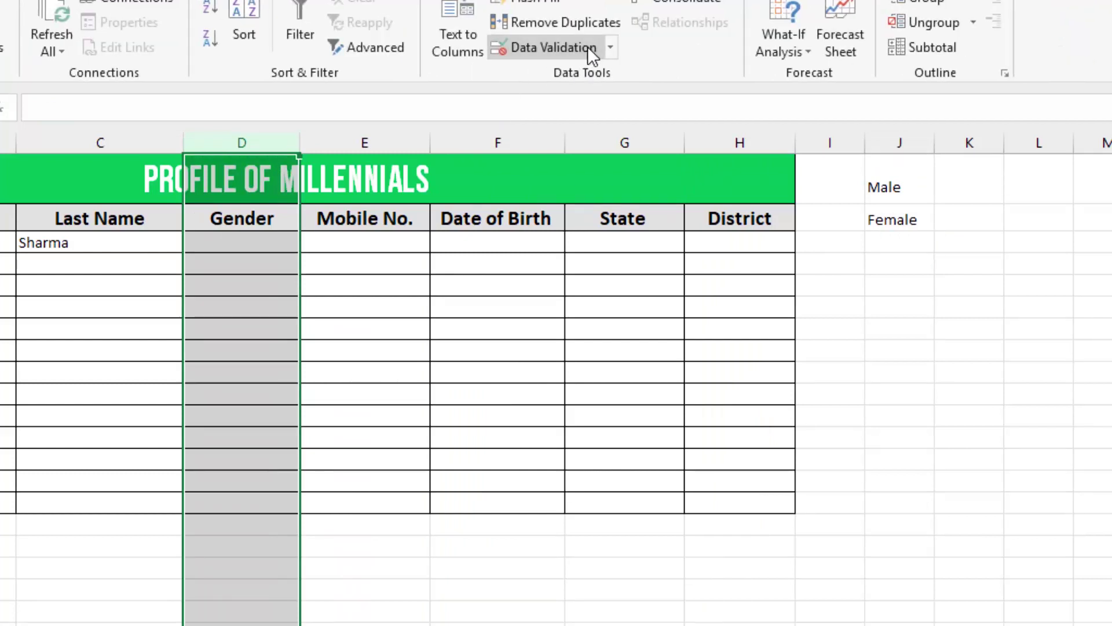
- Give column D a list validation with source $J$1:$J$2
left_click(587, 48)
left_click(522, 37)
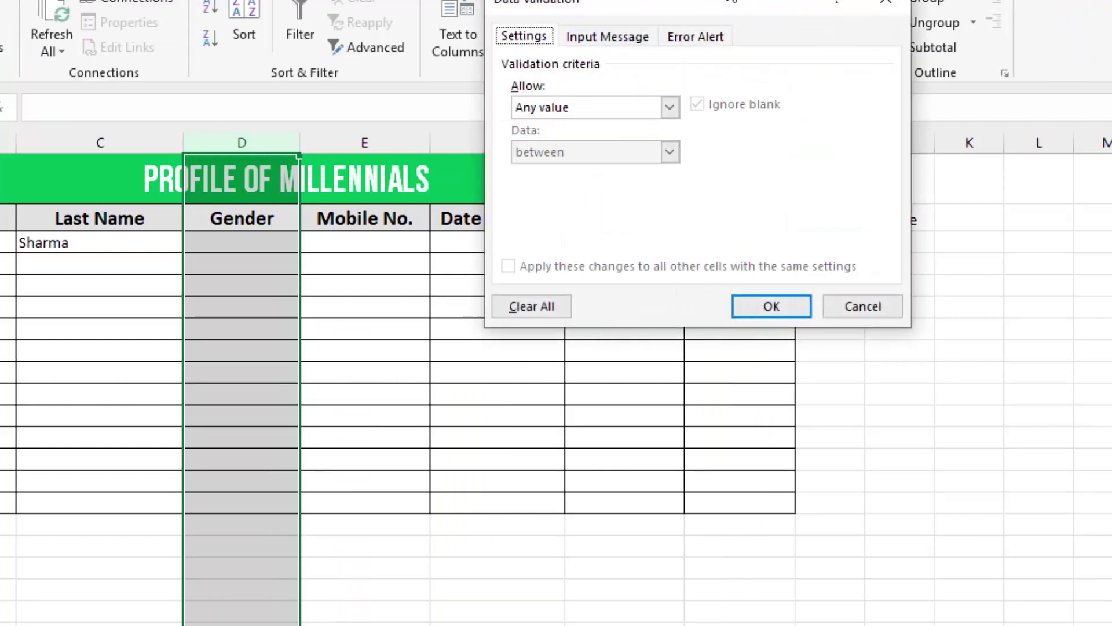
left_click_drag(720, 11, 868, 0)
left_click(758, 87)
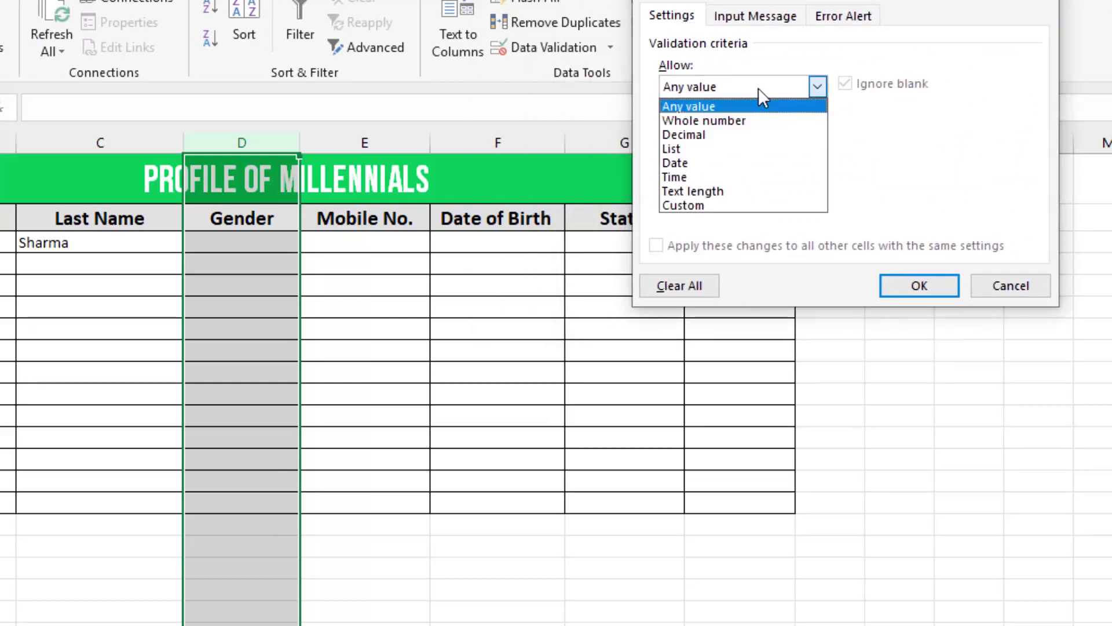
left_click(817, 3)
left_click_drag(774, 6, 381, 67)
left_click(428, 147)
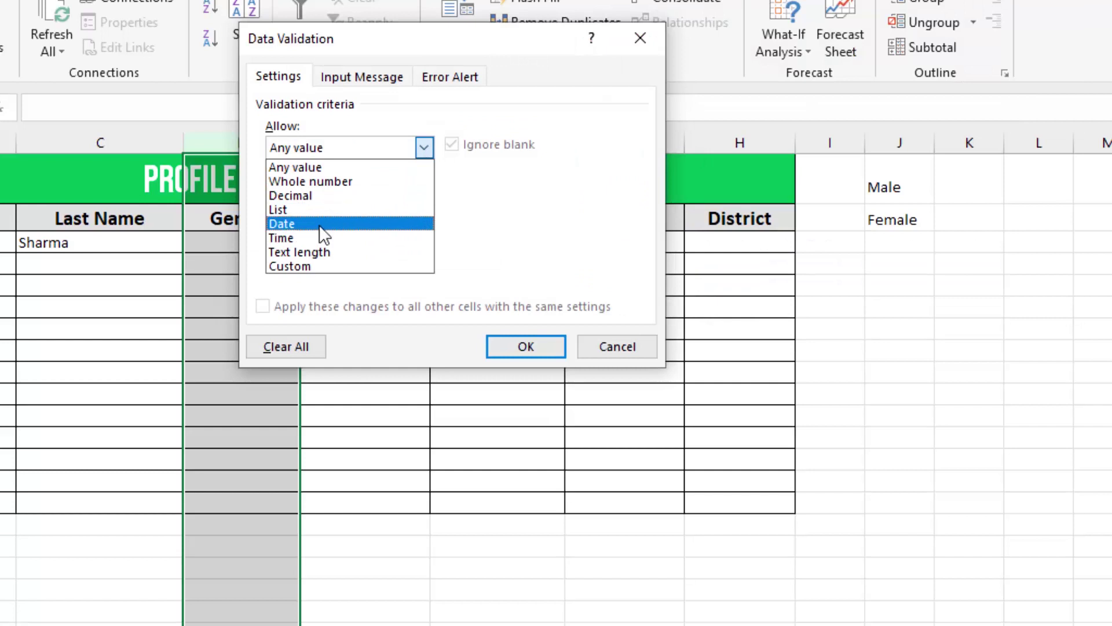
left_click(289, 209)
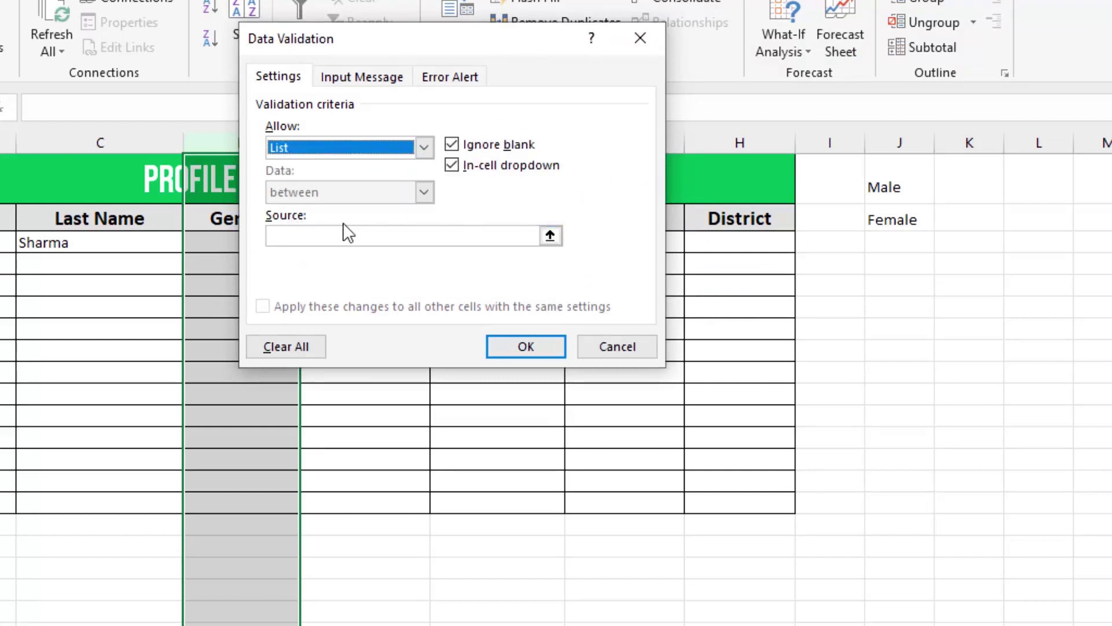
left_click(399, 240)
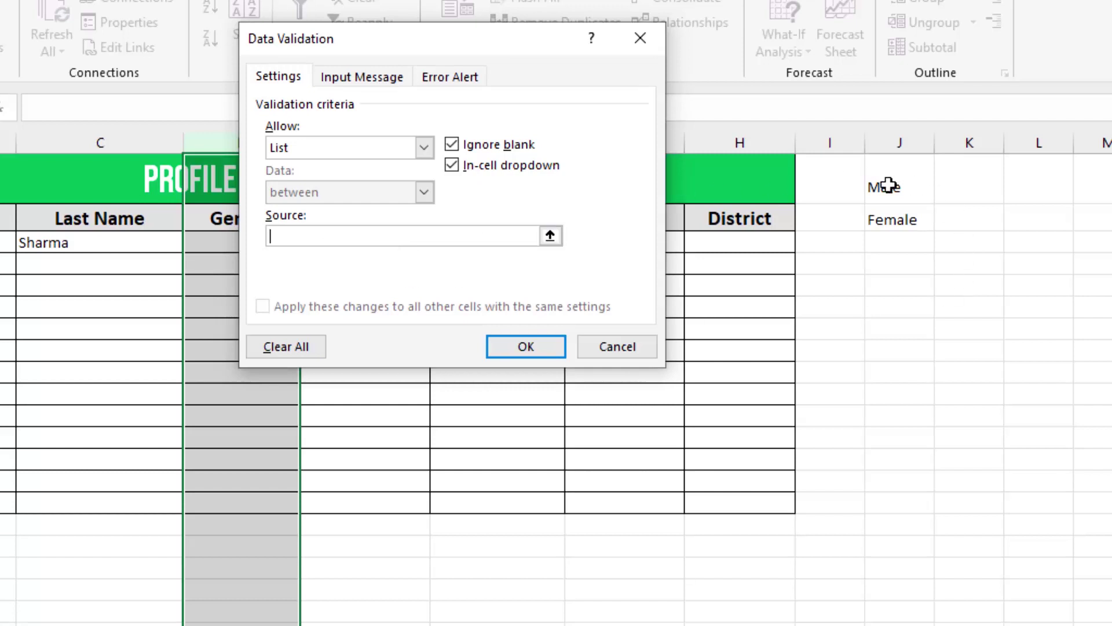
left_click_drag(893, 179, 895, 216)
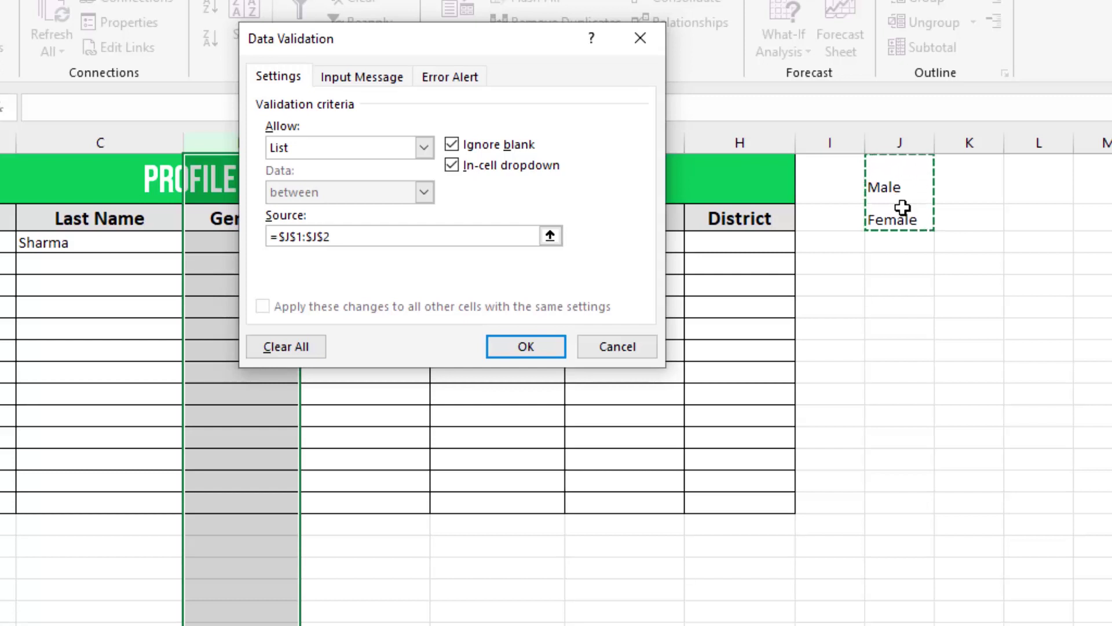
left_click(525, 348)
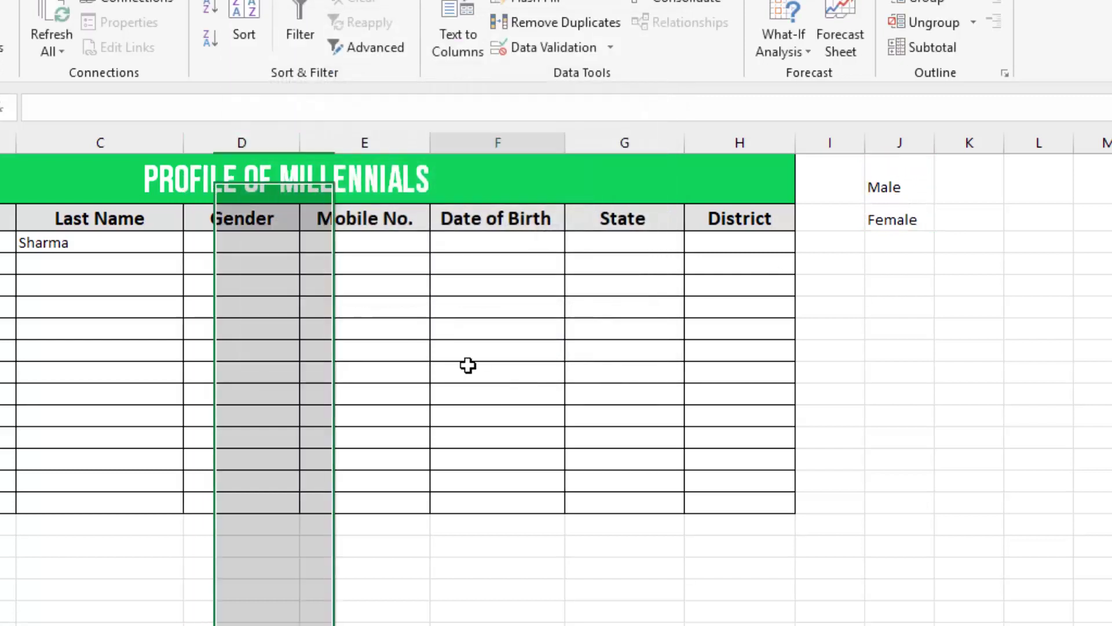
- Choose Male from the dropdown in the first Gender cell D3
left_click(468, 364)
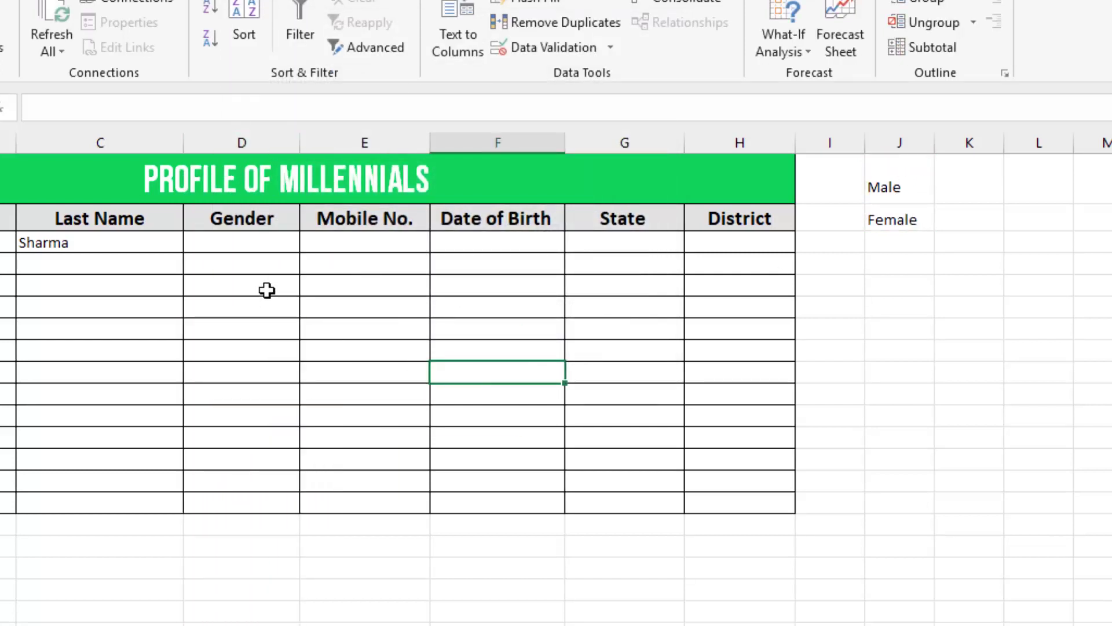
left_click(259, 246)
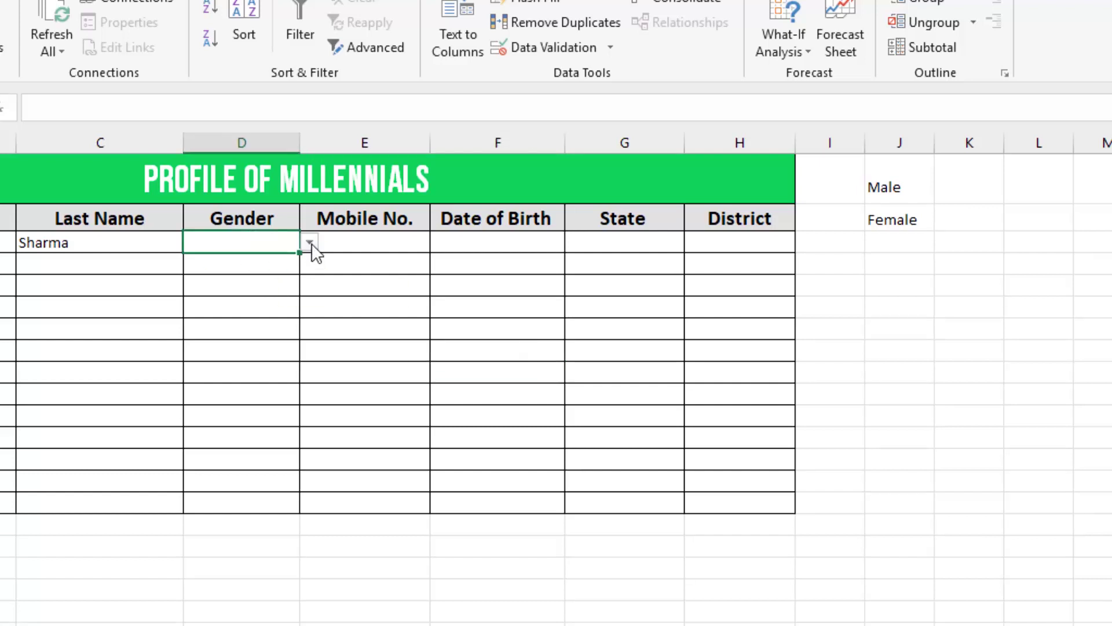
left_click(310, 243)
left_click(262, 259)
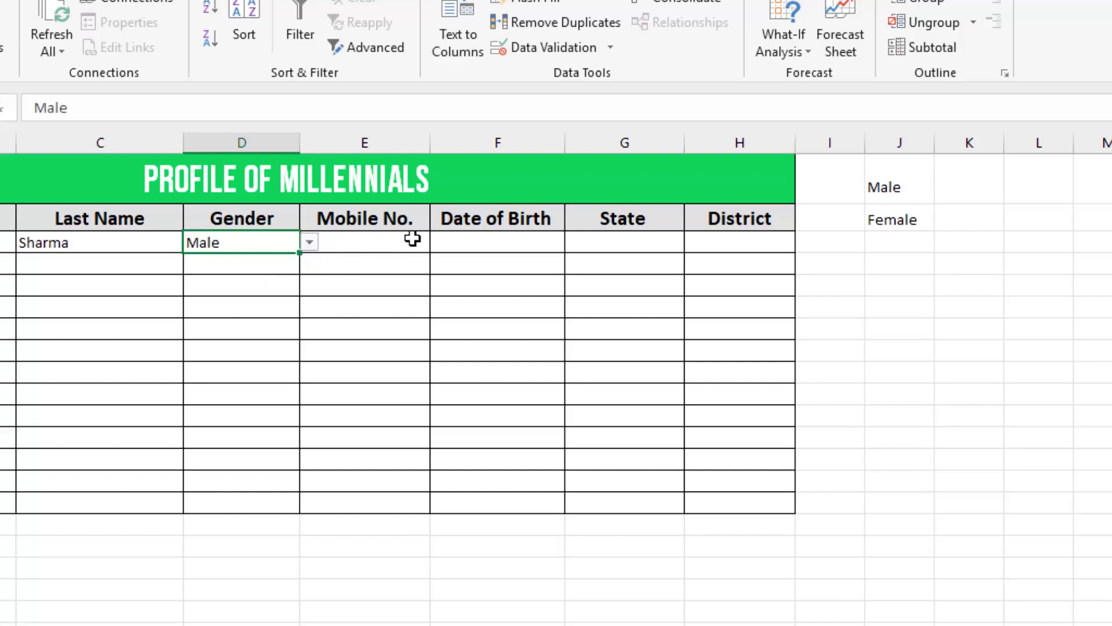
left_click(636, 244)
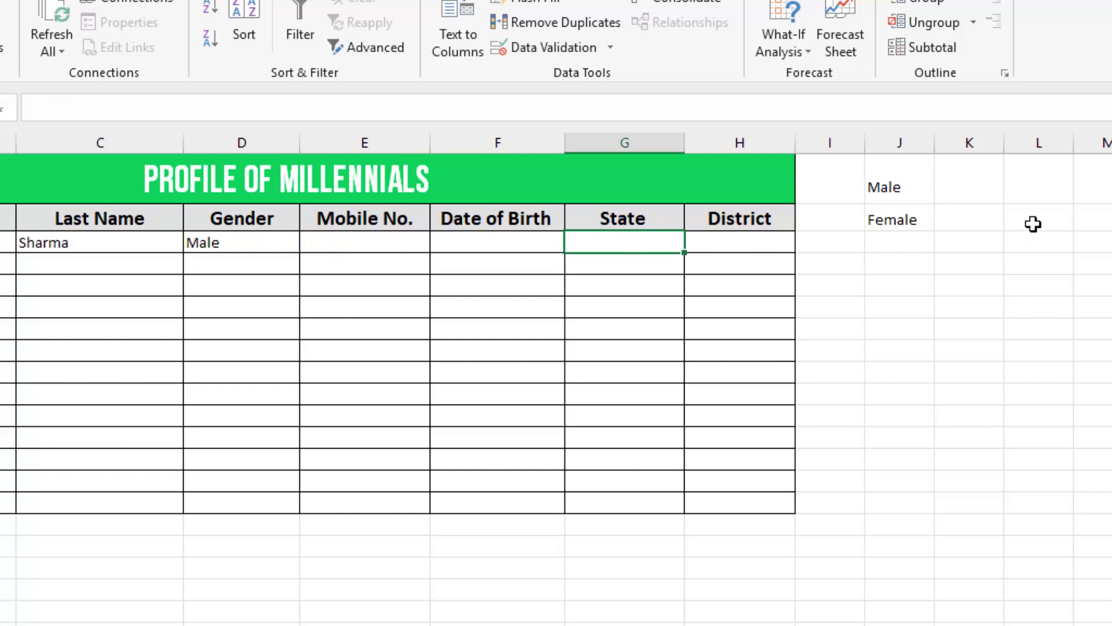
- Type Rajasthan in K1 and make State column G a dropdown list sourced from K1
left_click(975, 195)
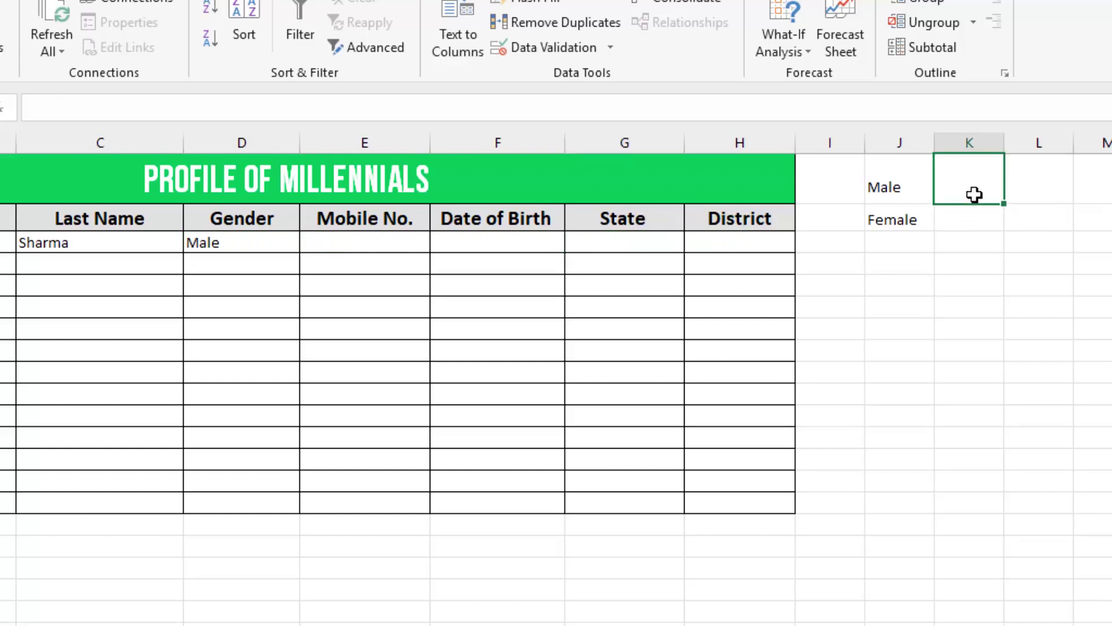
type("Rajasthan")
key("Return")
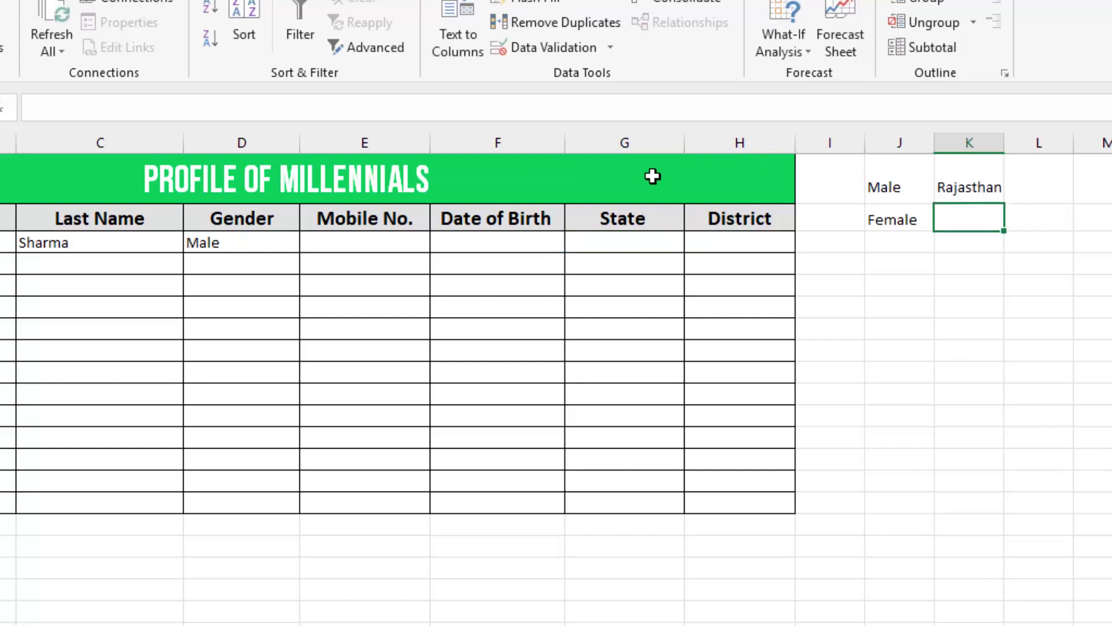
left_click(638, 143)
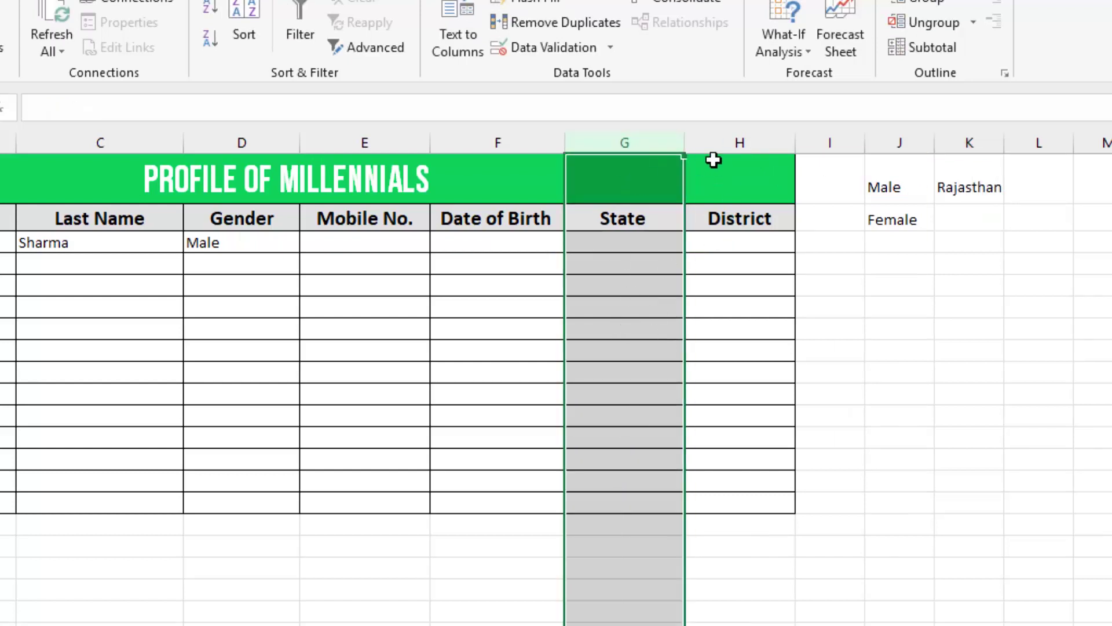
left_click(583, 47)
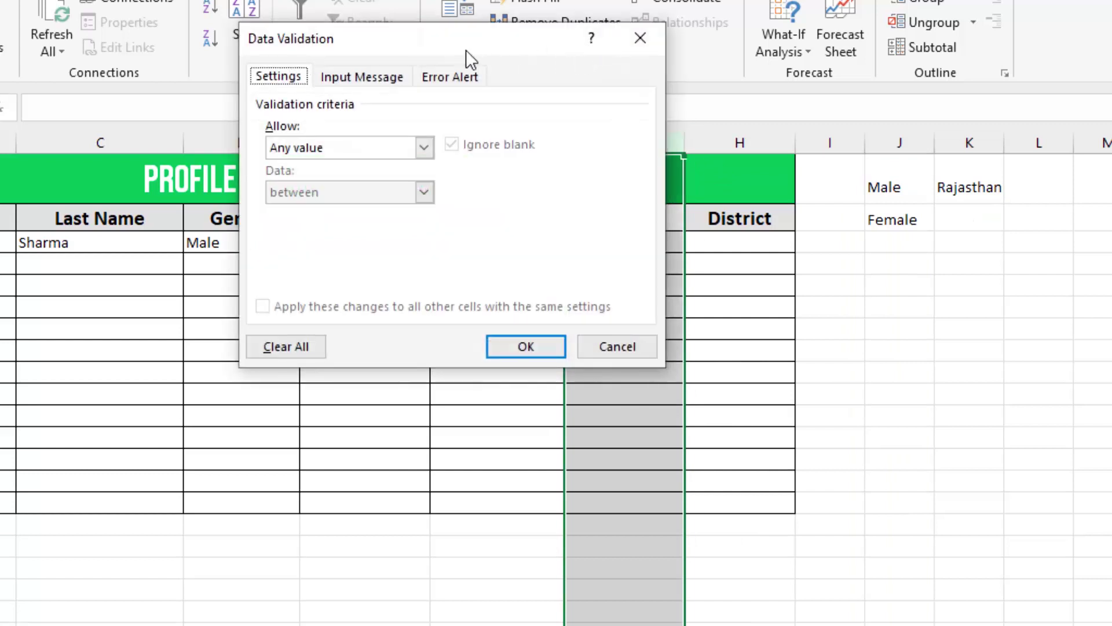
left_click_drag(465, 49, 477, 35)
left_click(393, 131)
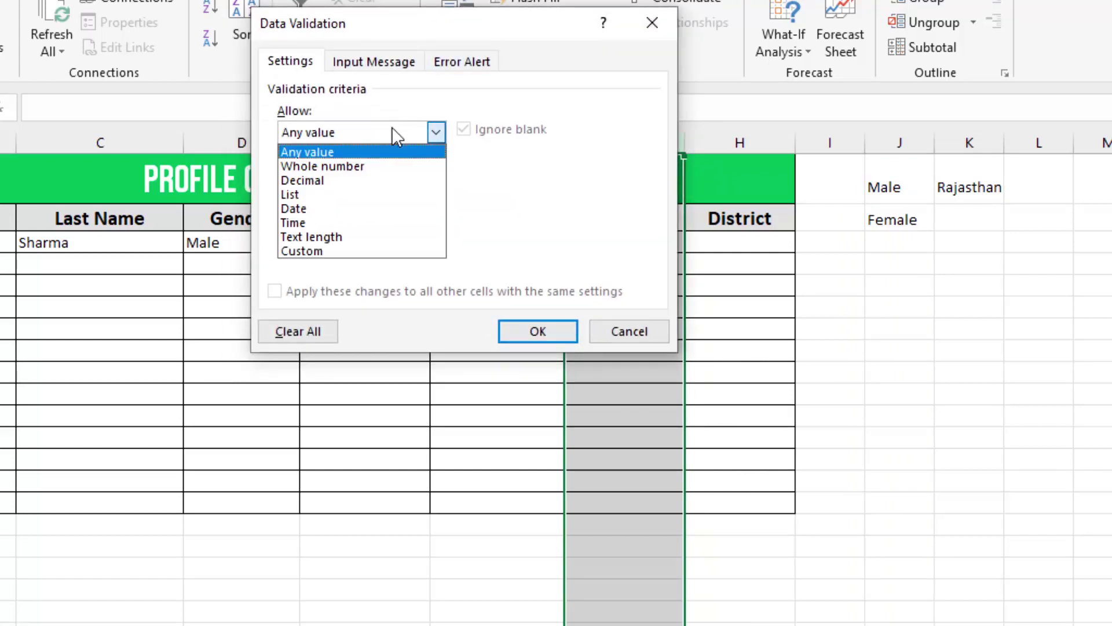
left_click(354, 196)
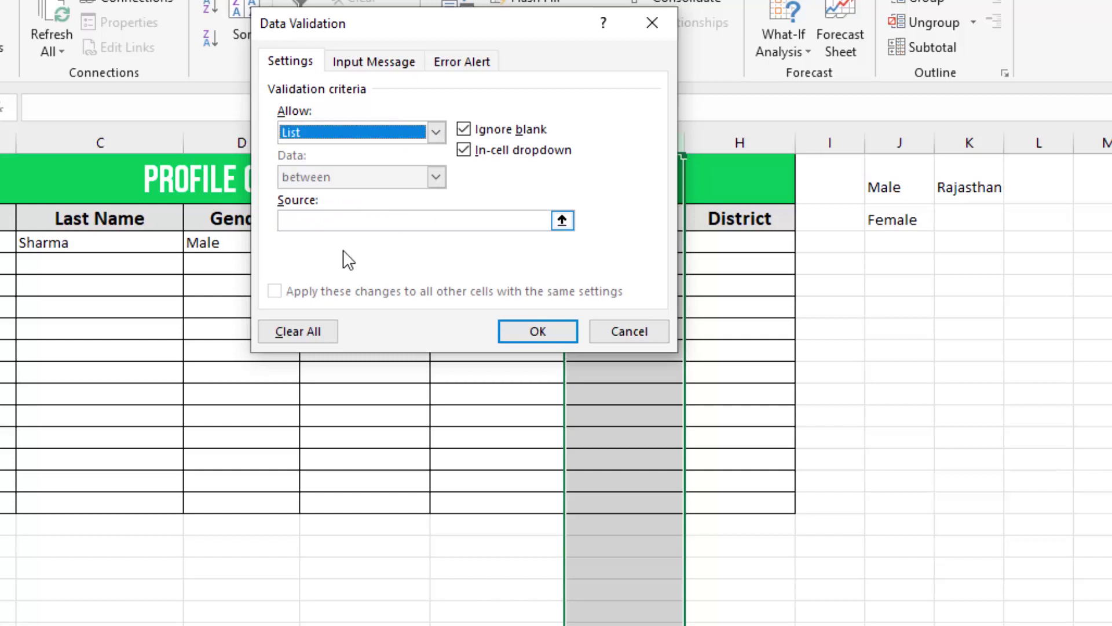
left_click(519, 220)
left_click(953, 189)
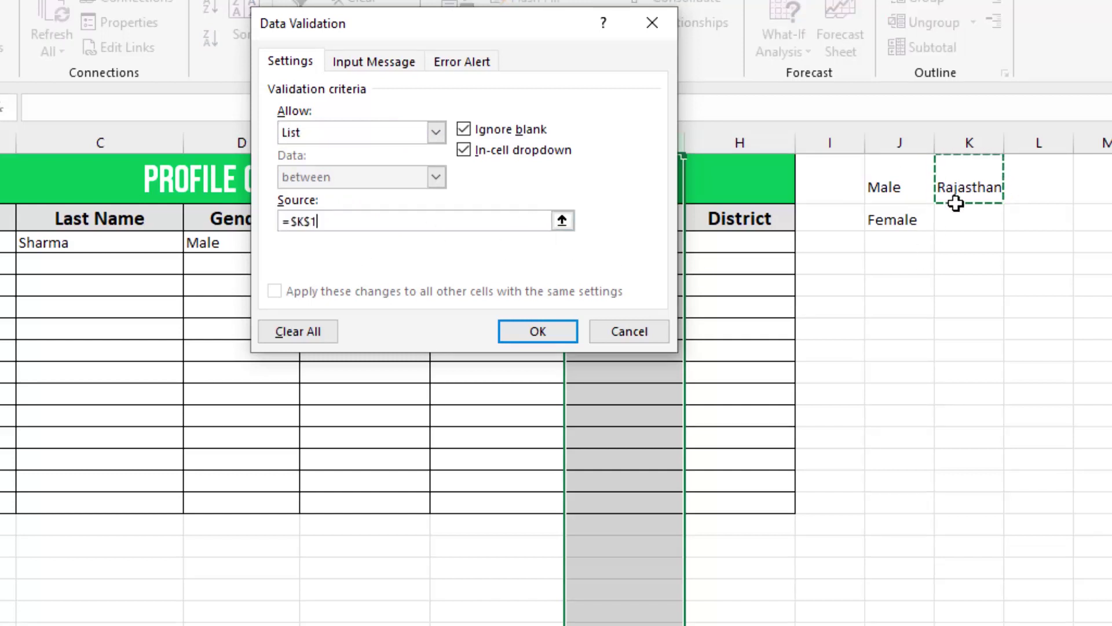
left_click(551, 333)
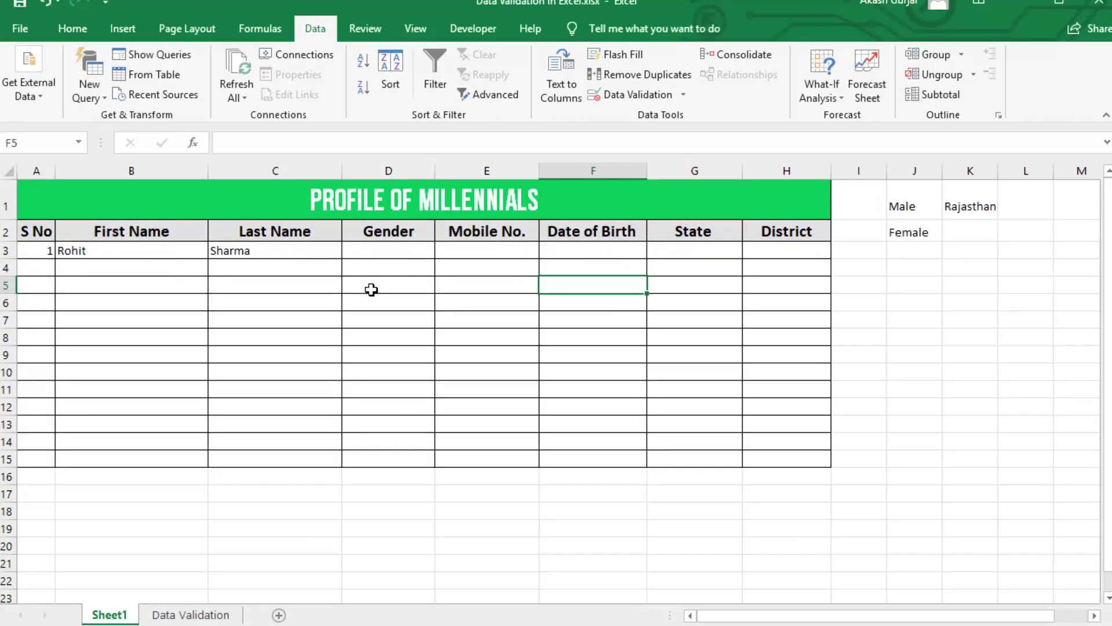
- Copy the district list from the Data Validation sheet and paste it at L1 of Sheet1
left_click(212, 615)
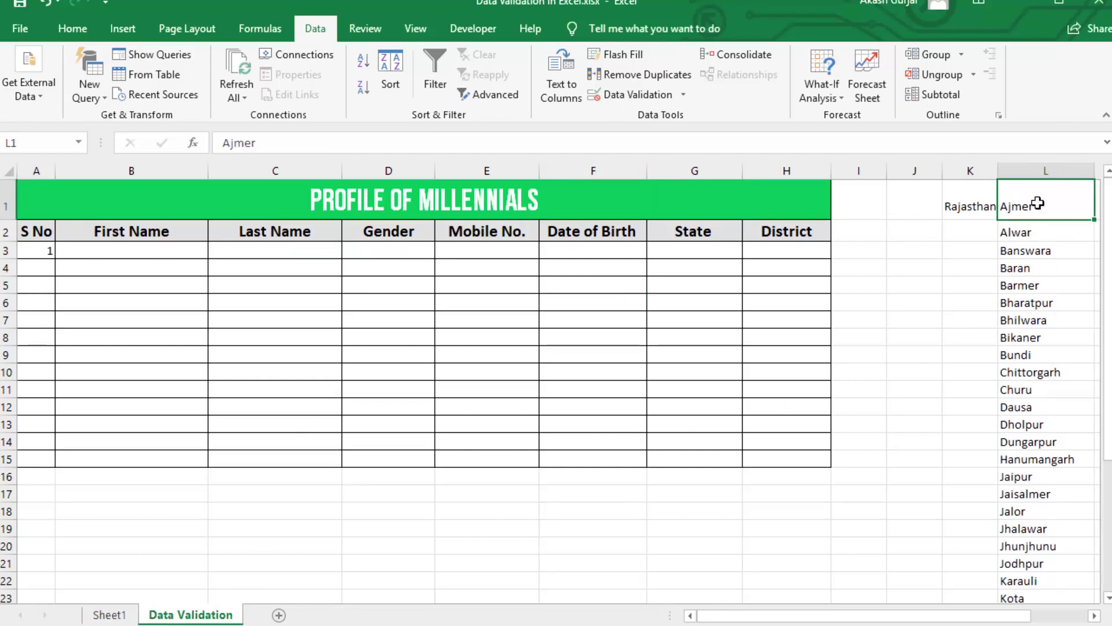
key("ctrl+shift+Down")
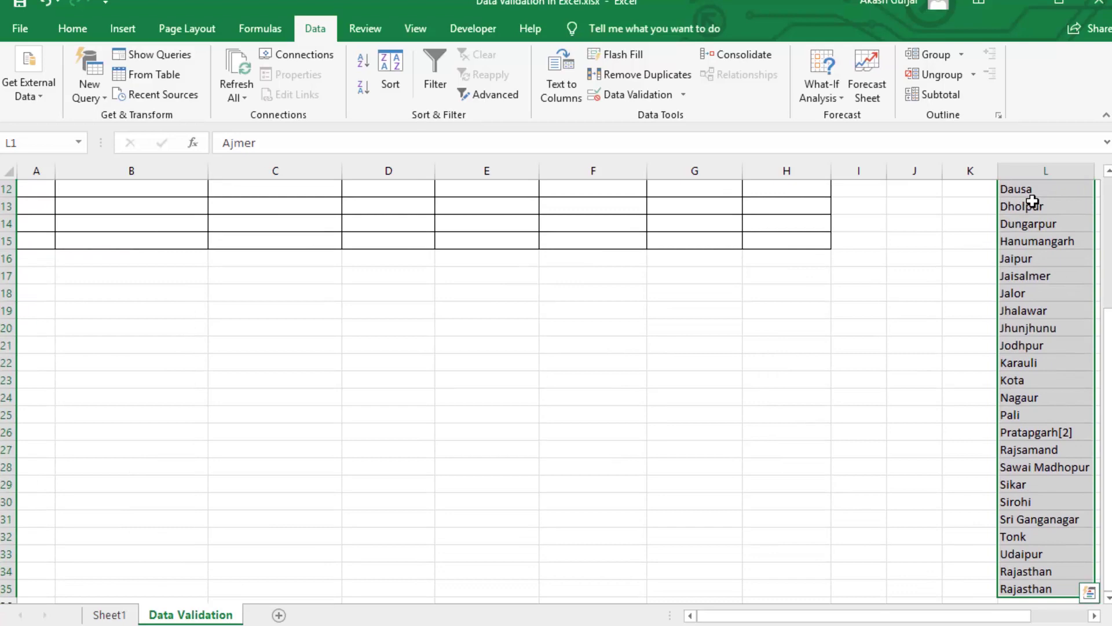
left_click(113, 613)
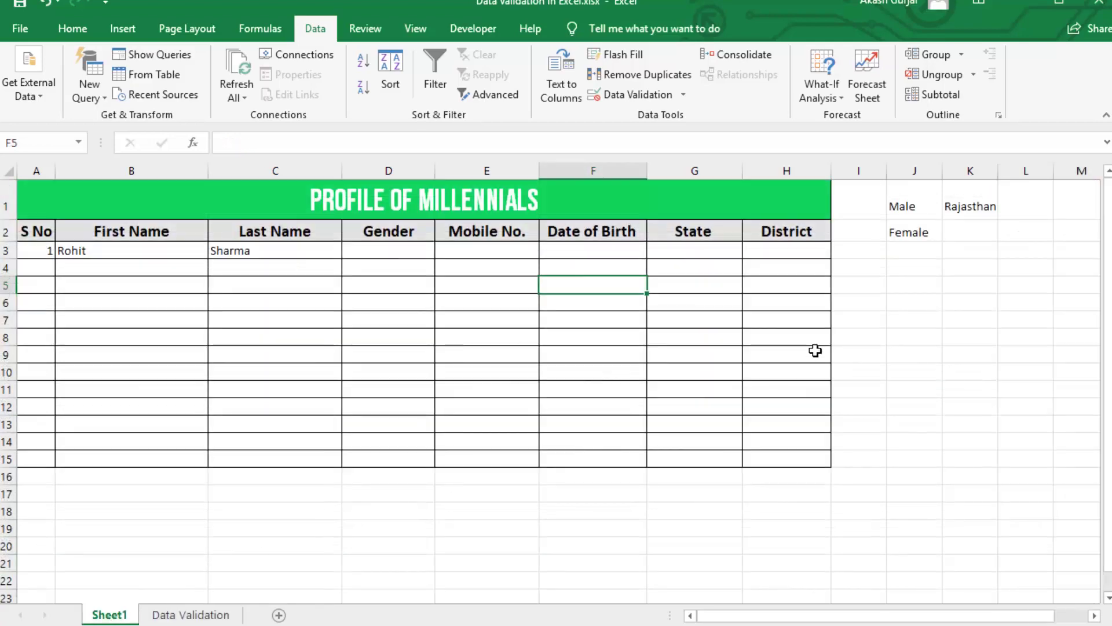
left_click(1043, 196)
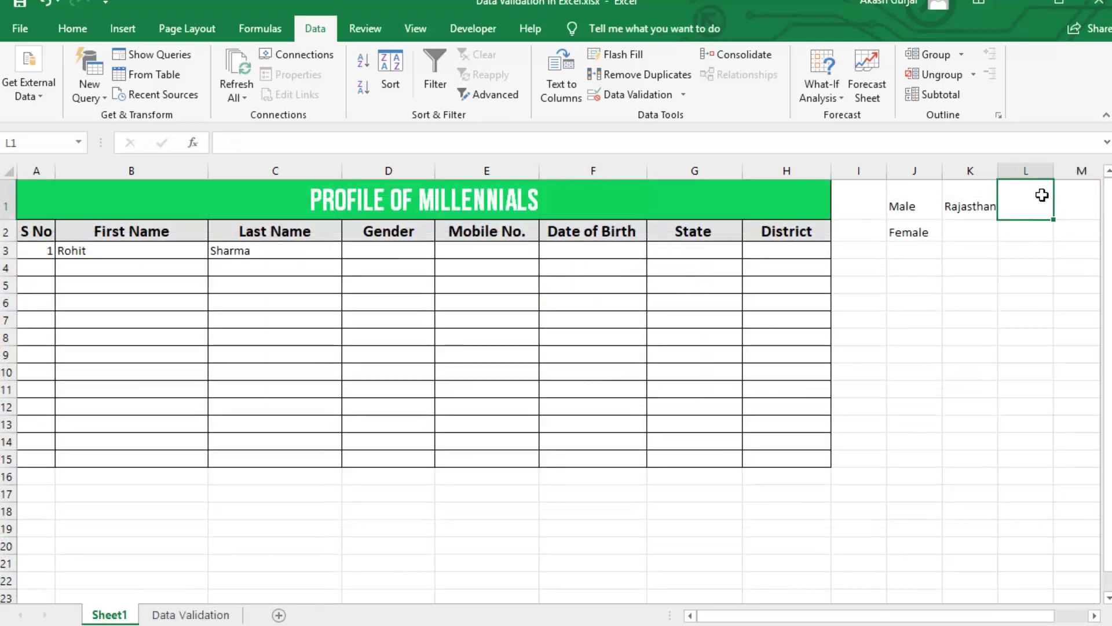
key("ctrl+v")
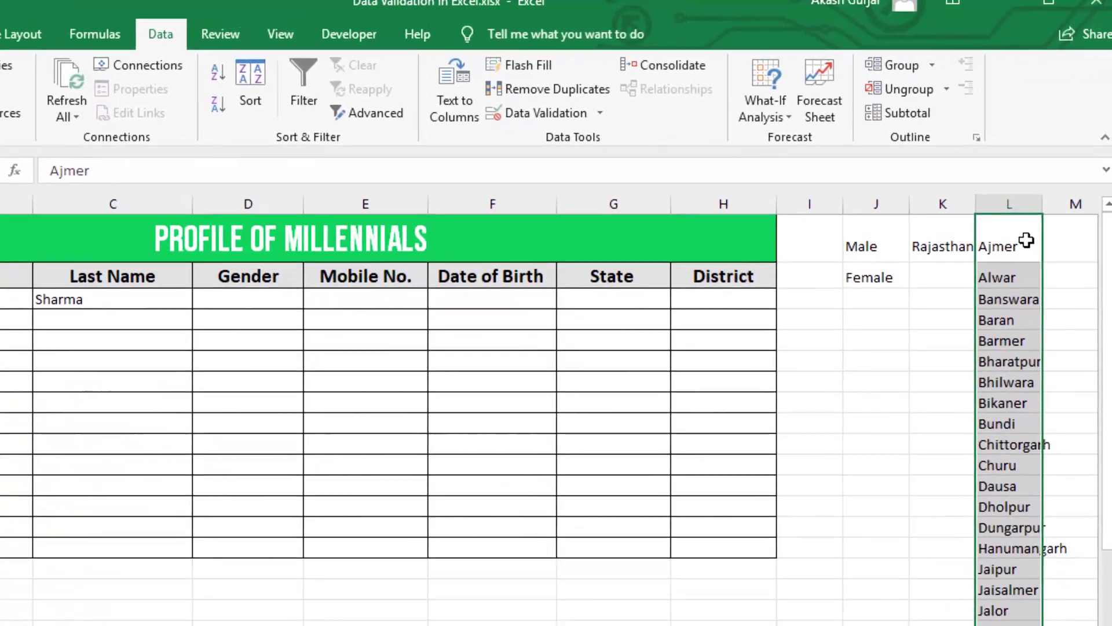
left_click(1026, 240)
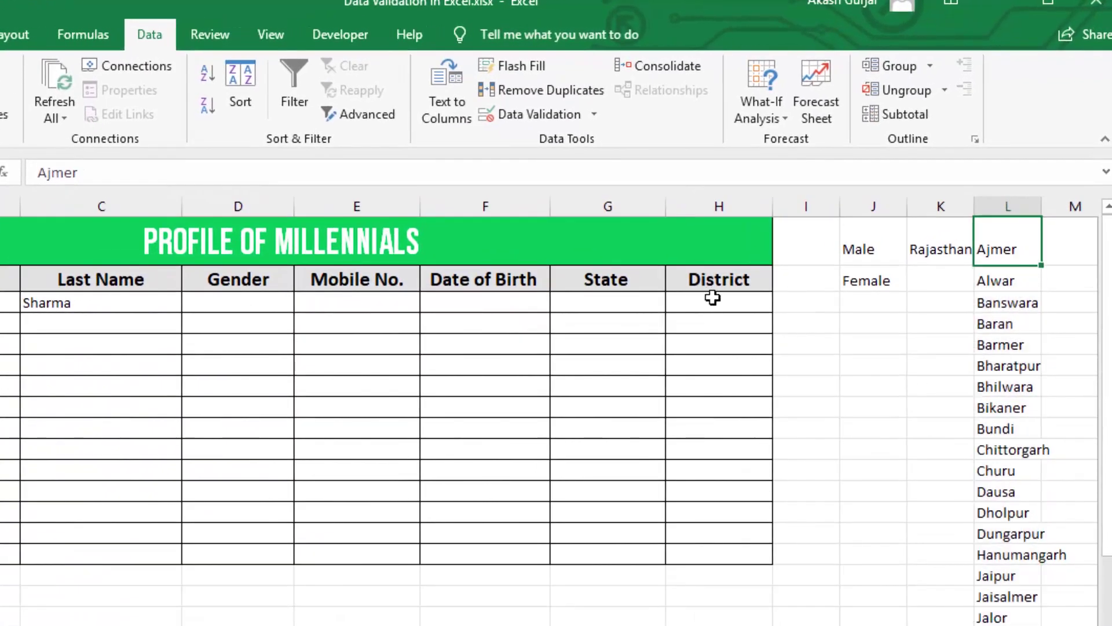
- Give District column H a list validation with source $L$1:$L$35
left_click(718, 298)
left_click(721, 207)
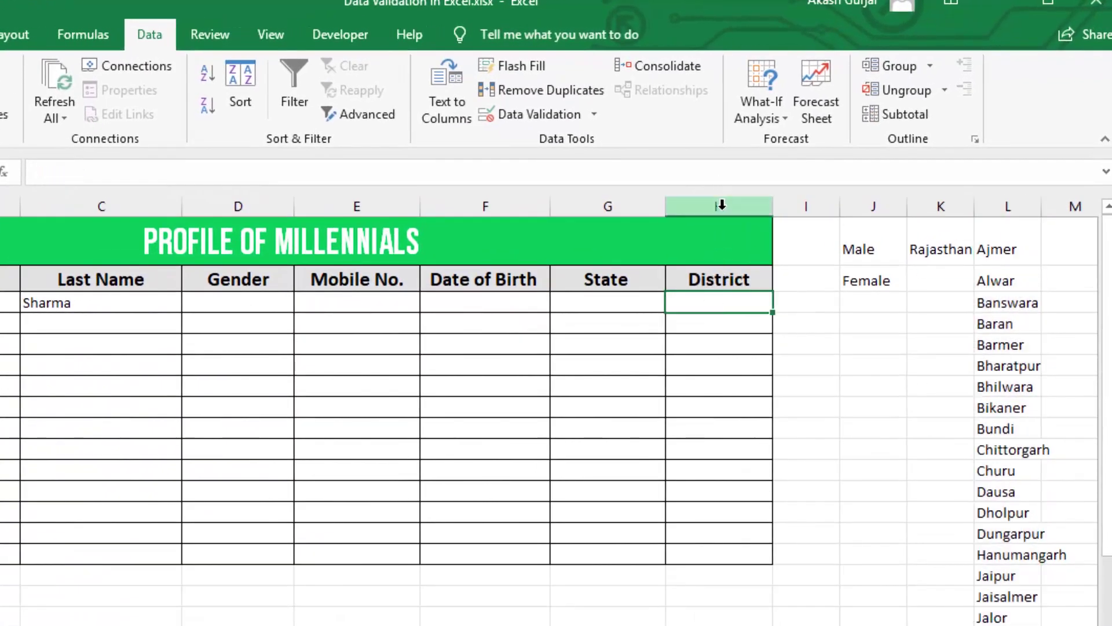
left_click(593, 115)
left_click(597, 139)
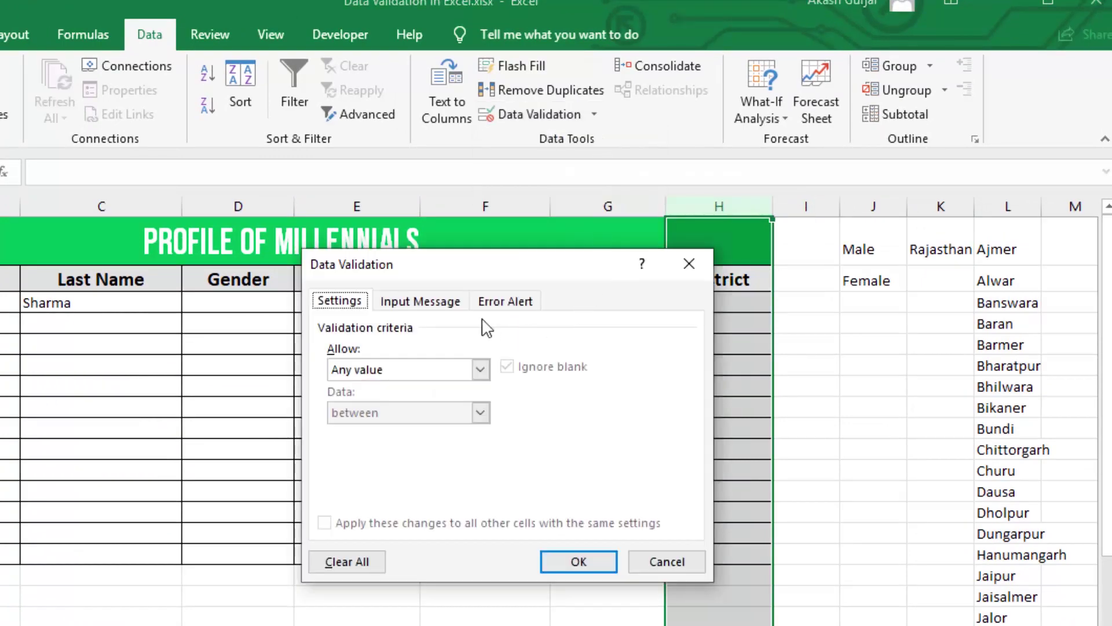
left_click_drag(529, 282, 507, 285)
left_click(456, 372)
left_click(359, 431)
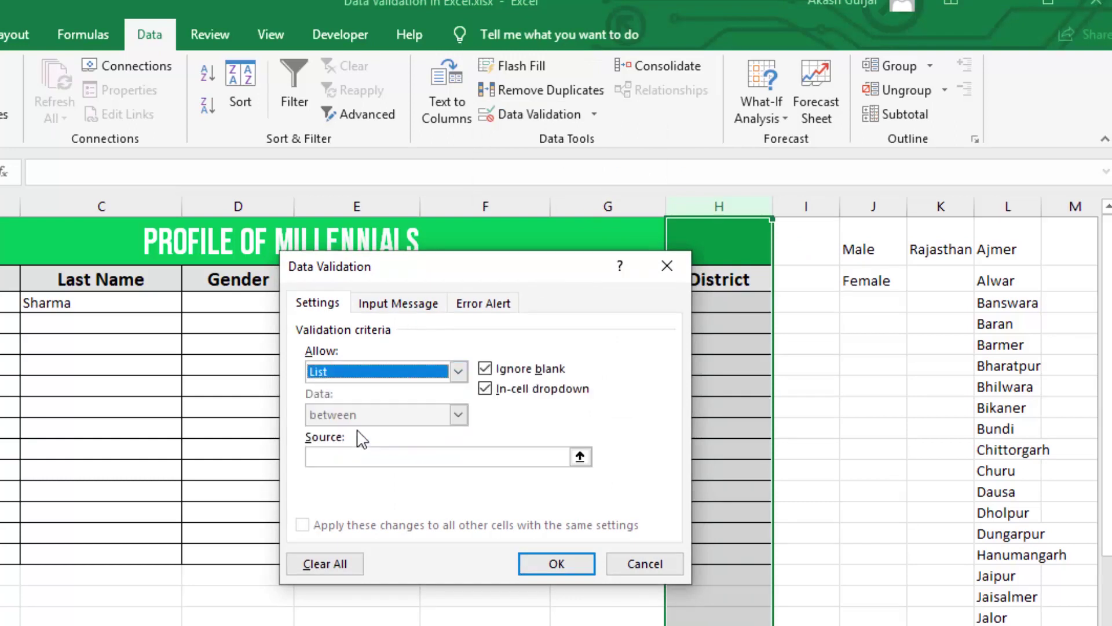
left_click(479, 455)
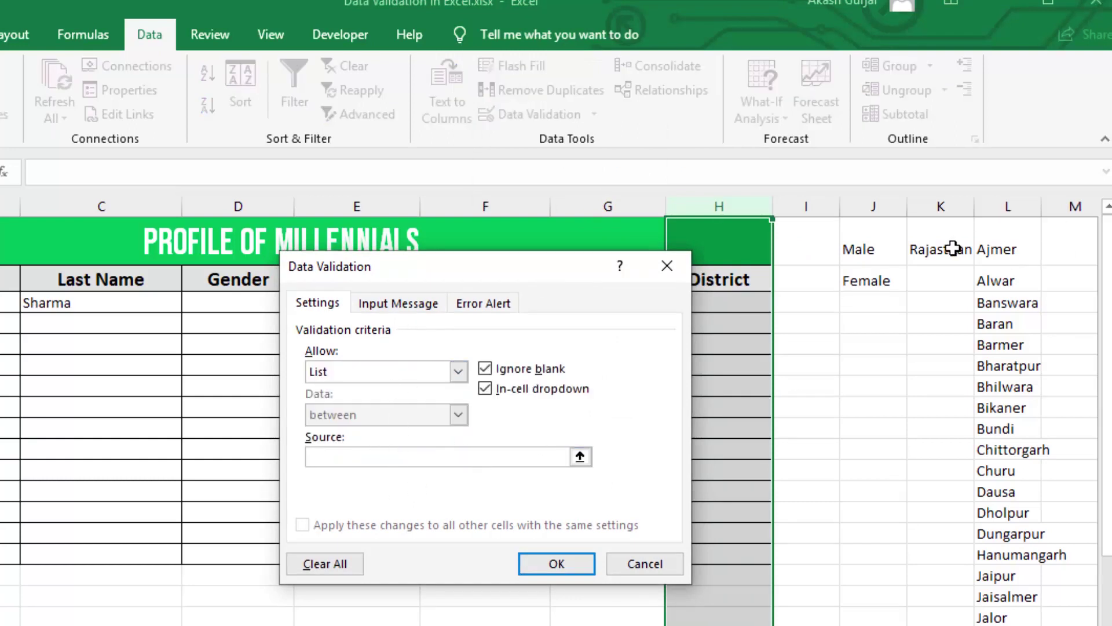
left_click(994, 249)
key("ctrl+shift+Down")
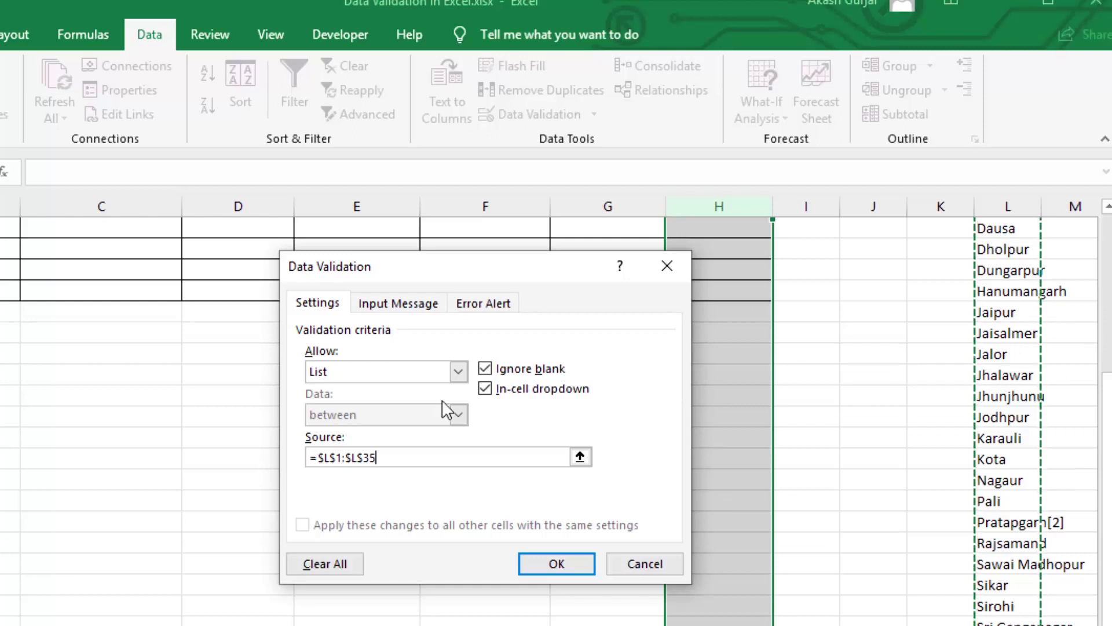
left_click(566, 565)
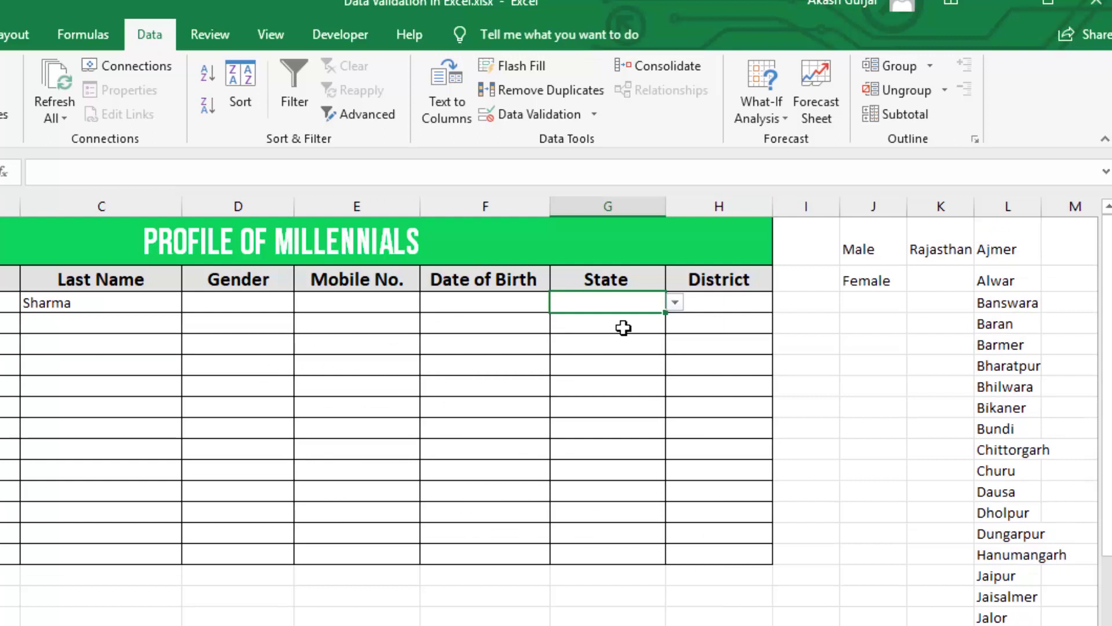
left_click(675, 304)
left_click(608, 318)
left_click(727, 313)
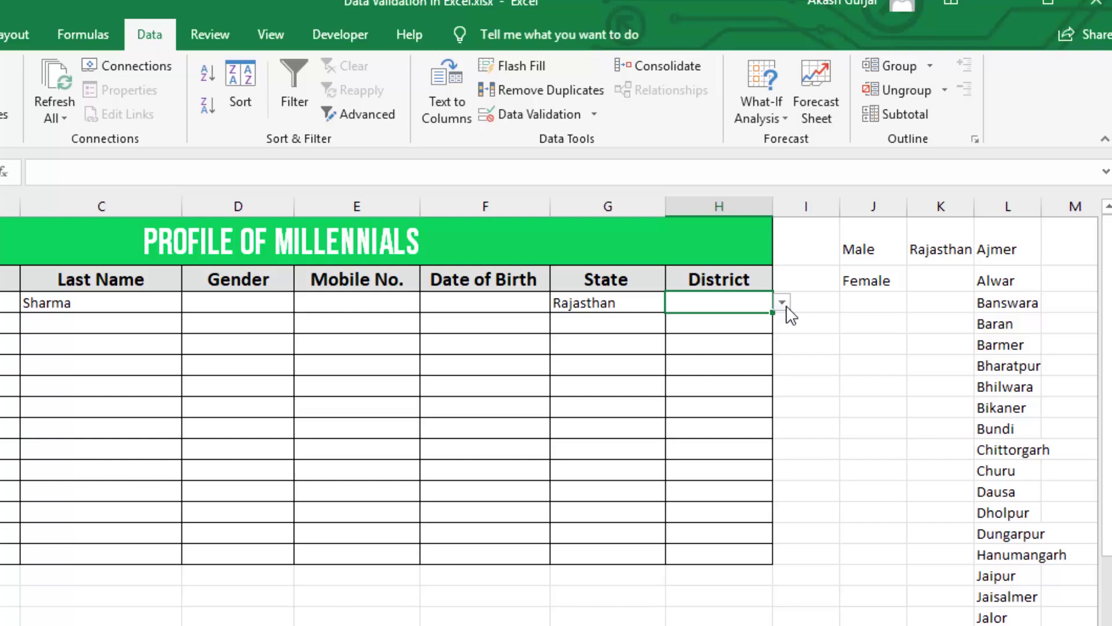
left_click(782, 303)
left_click_drag(778, 342, 779, 362)
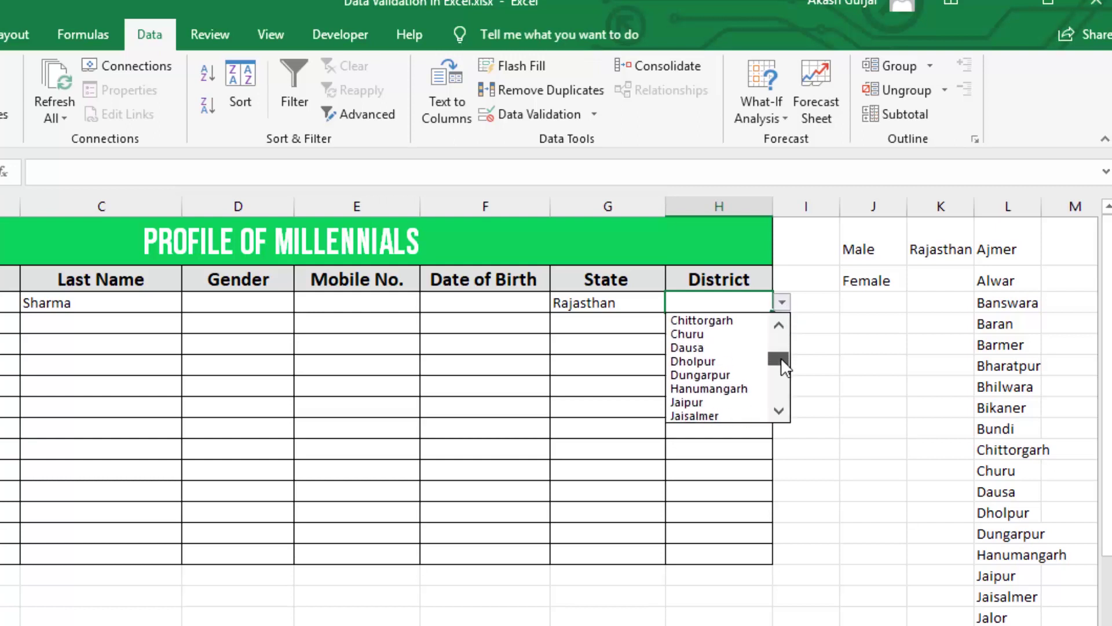
left_click(715, 401)
left_click(701, 328)
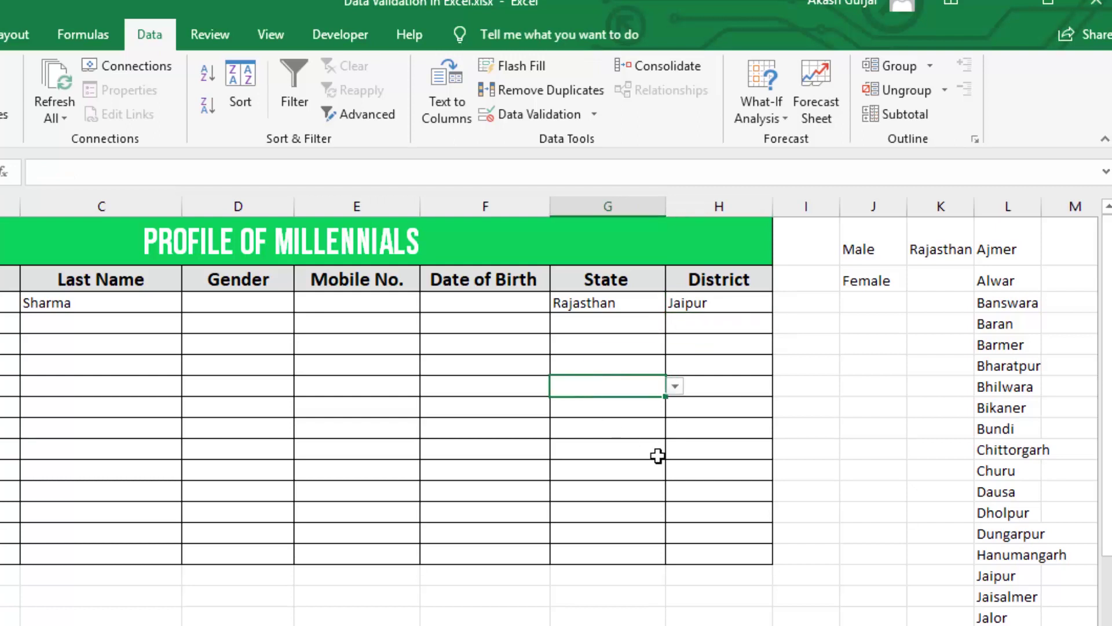
left_click(704, 304)
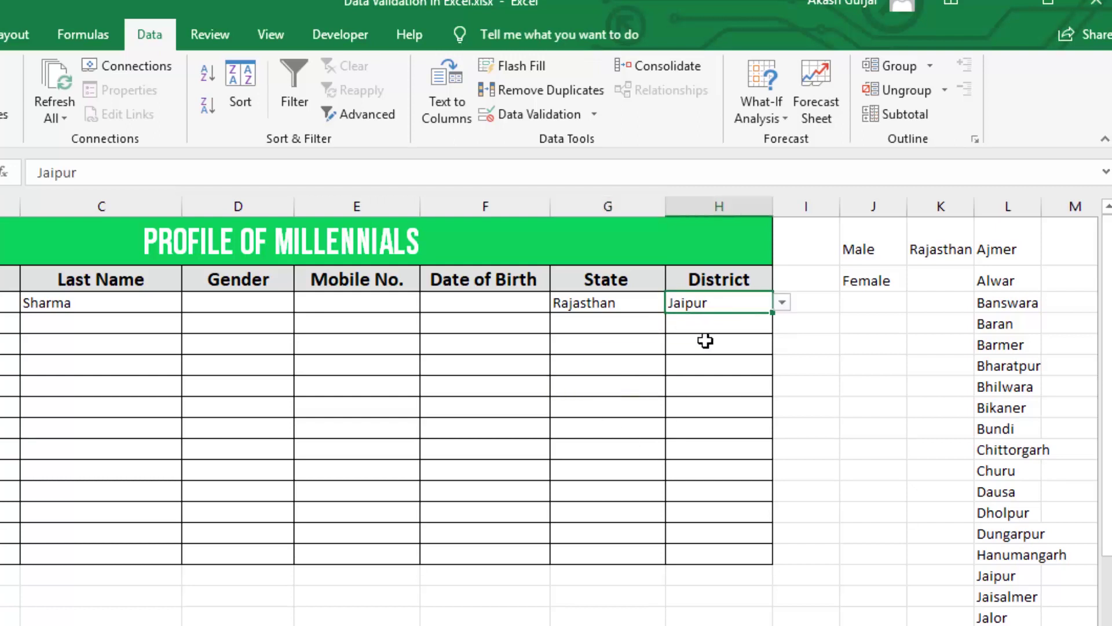
key("Delete")
left_click(641, 306)
key("Delete")
- Clear the sample row, then enter serial number 1, a first name and Male in row 3
left_click(101, 305)
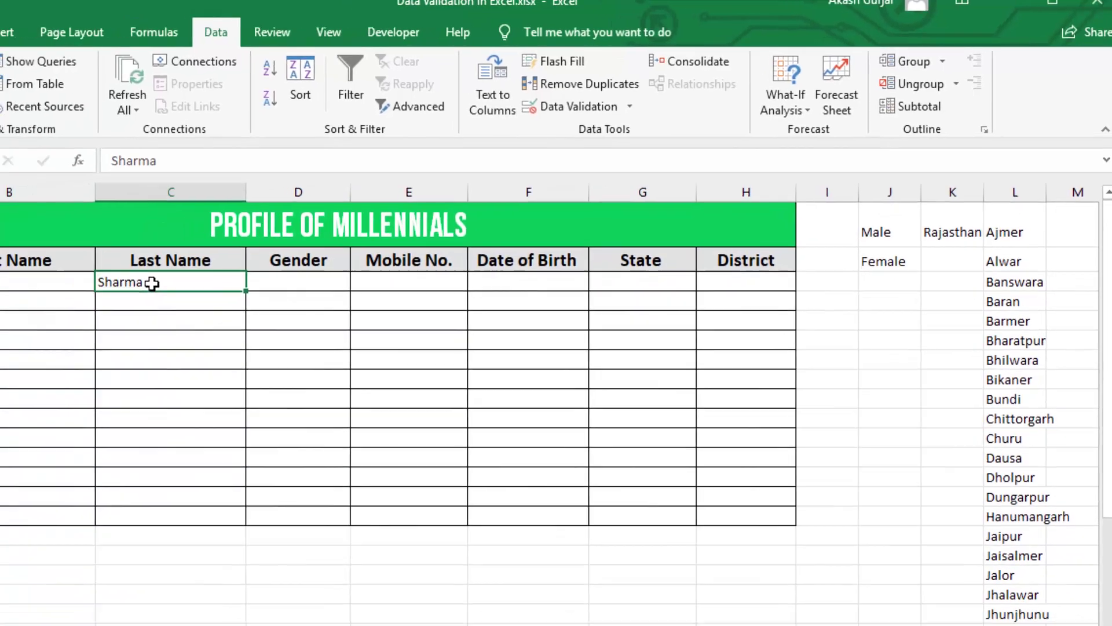
key("Delete")
left_click(72, 259)
key("Delete")
left_click(45, 249)
key("Delete")
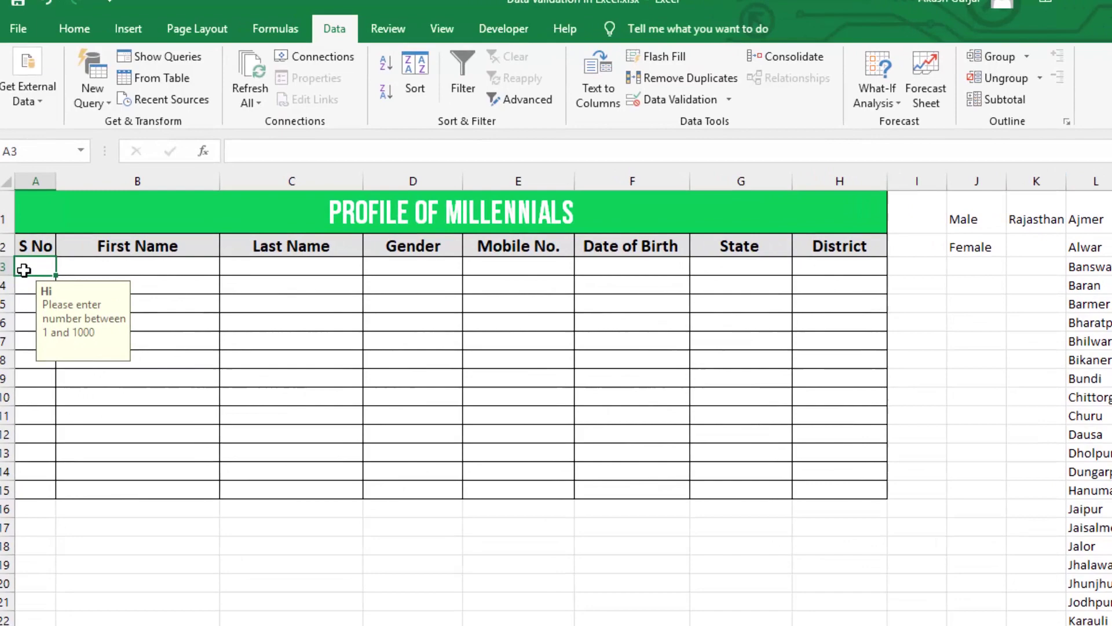
type("1")
key("Tab")
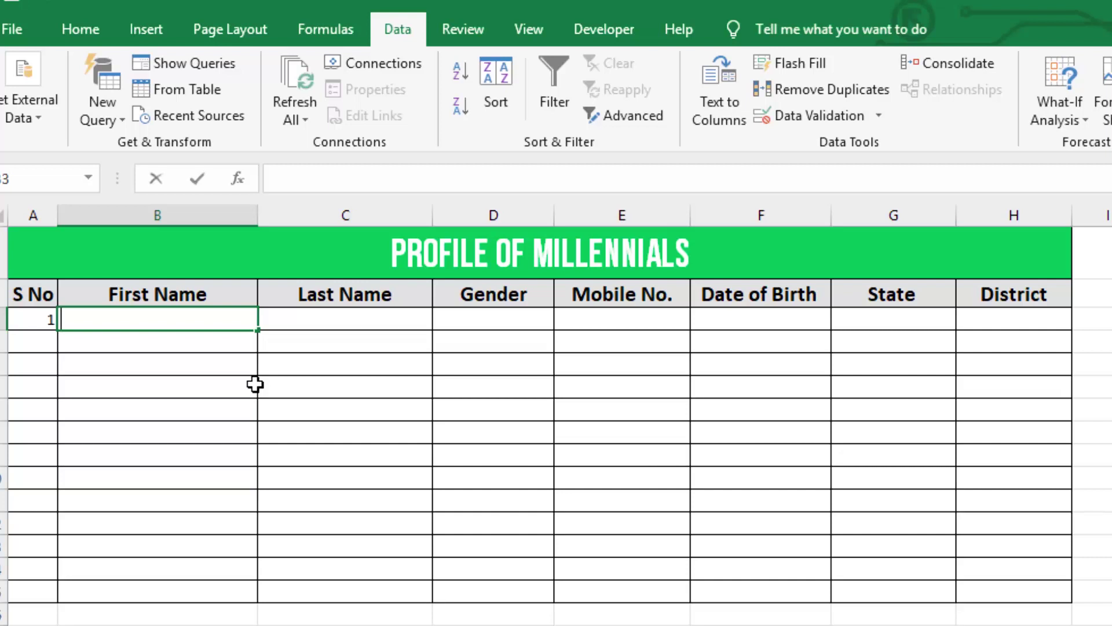
type("Virat")
key("Tab")
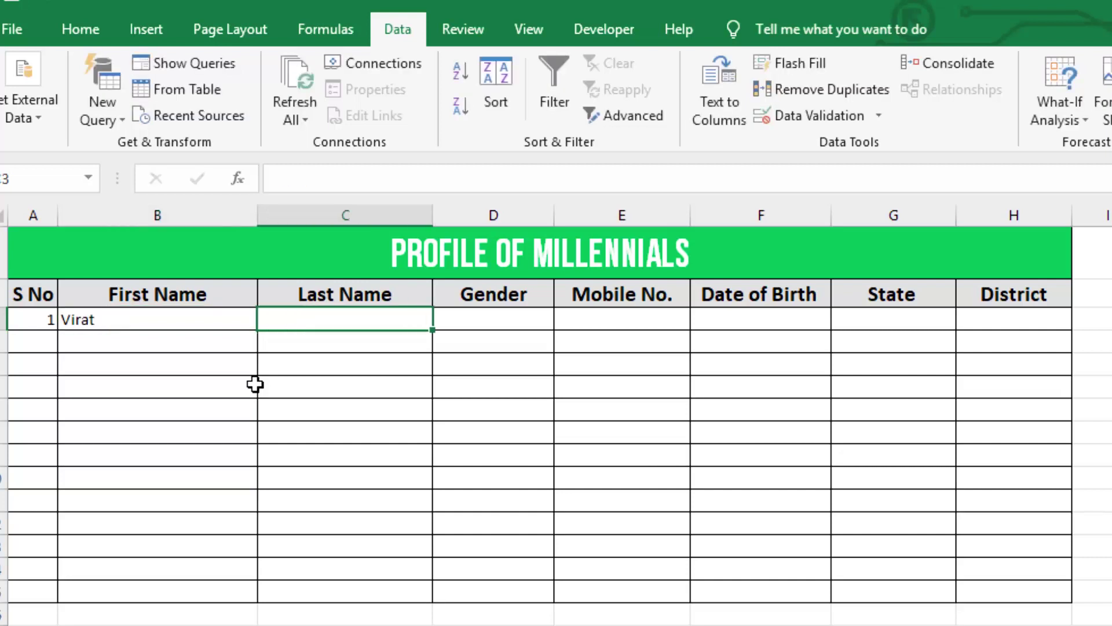
key("Tab")
left_click(564, 319)
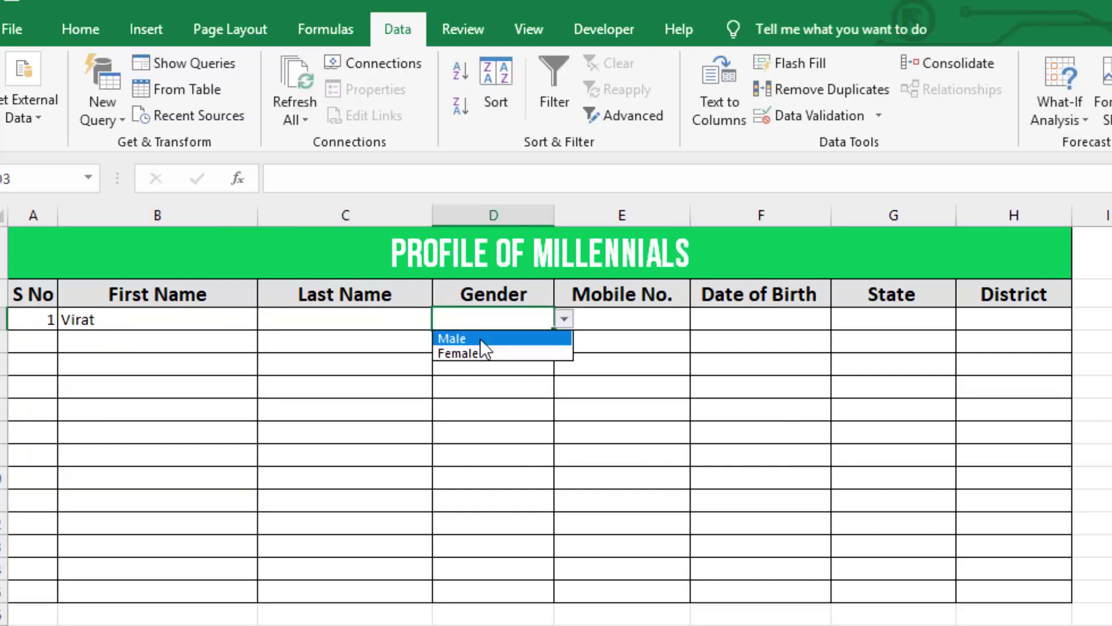
left_click(481, 339)
left_click(628, 315)
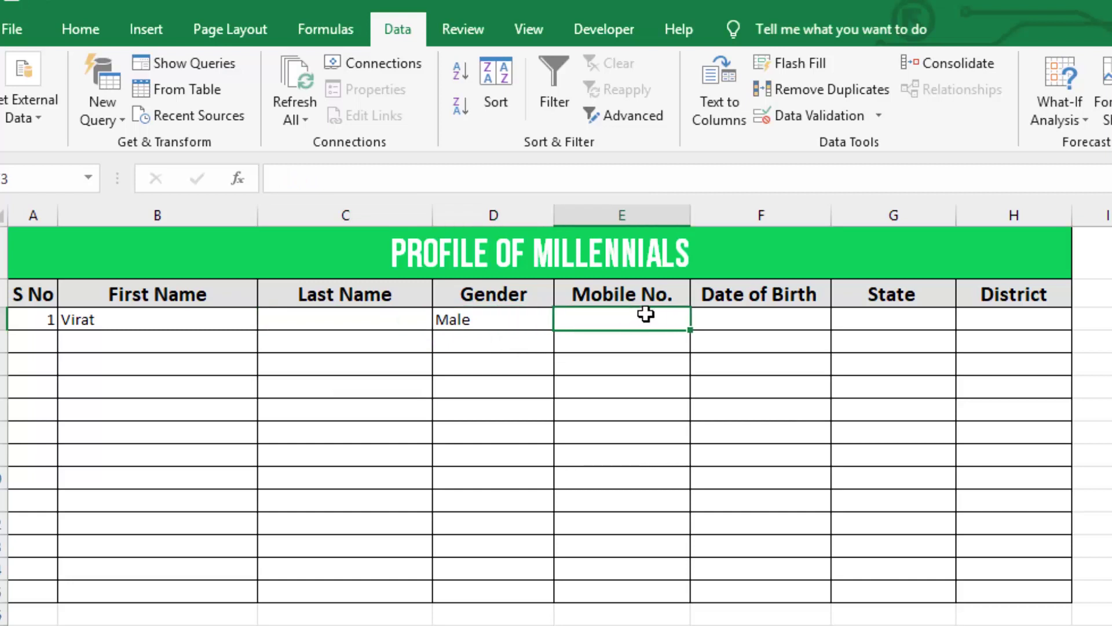
type("98555589999")
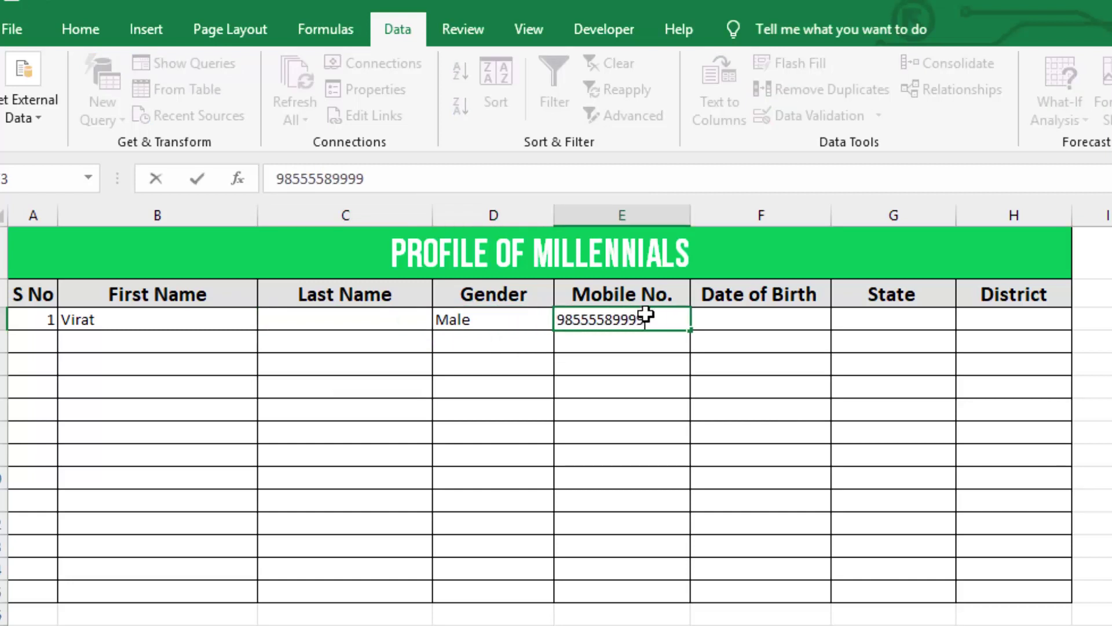
key("Return")
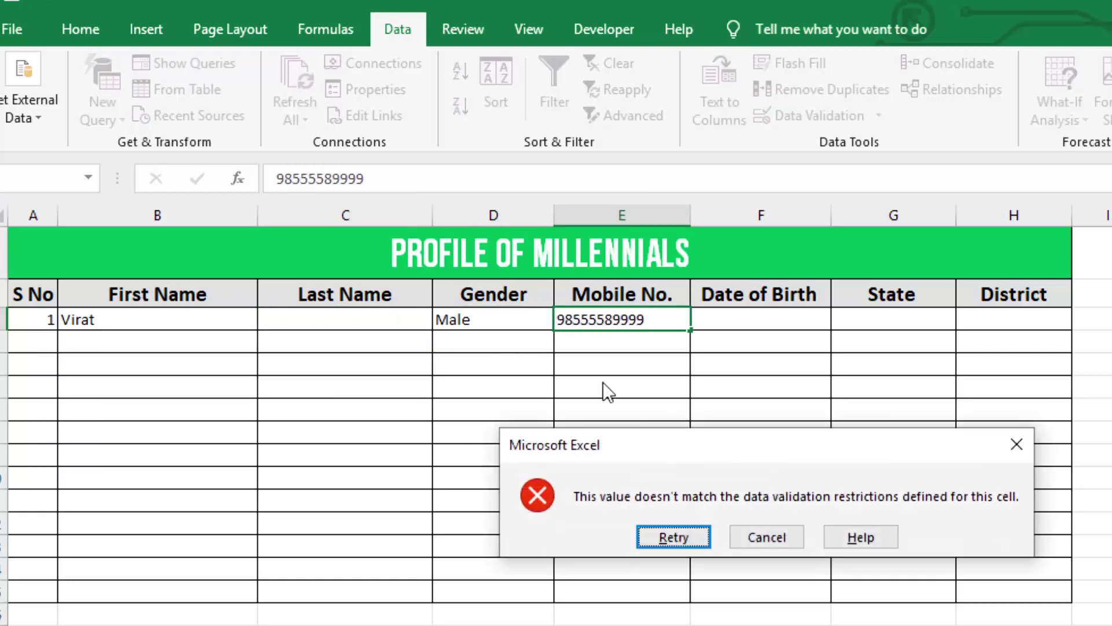
left_click(657, 536)
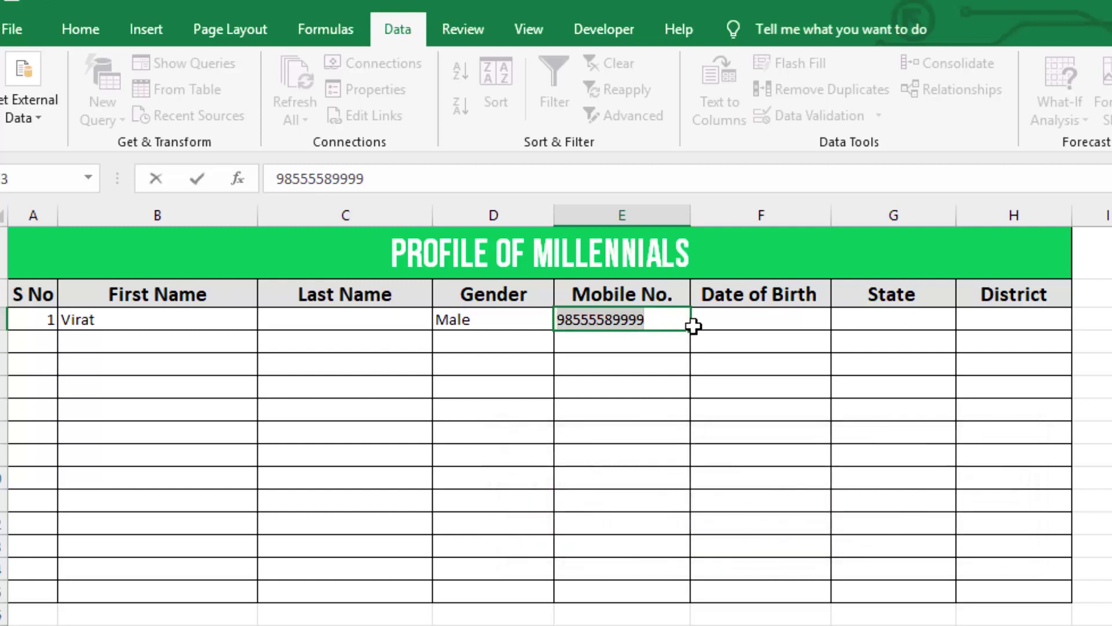
left_click(669, 320)
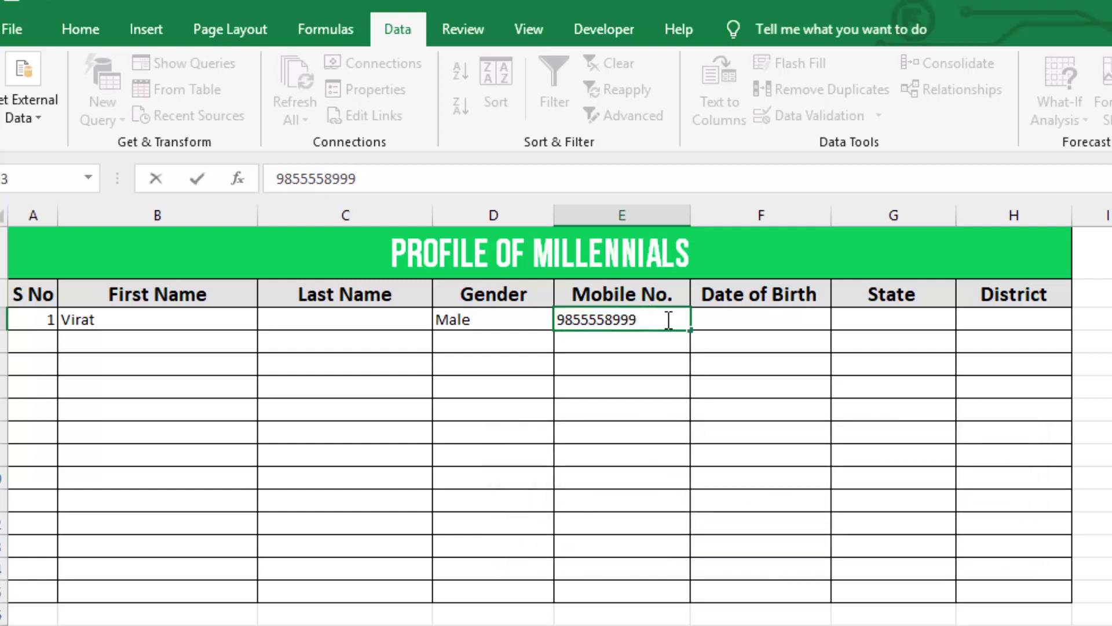
key("Return")
left_click(666, 319)
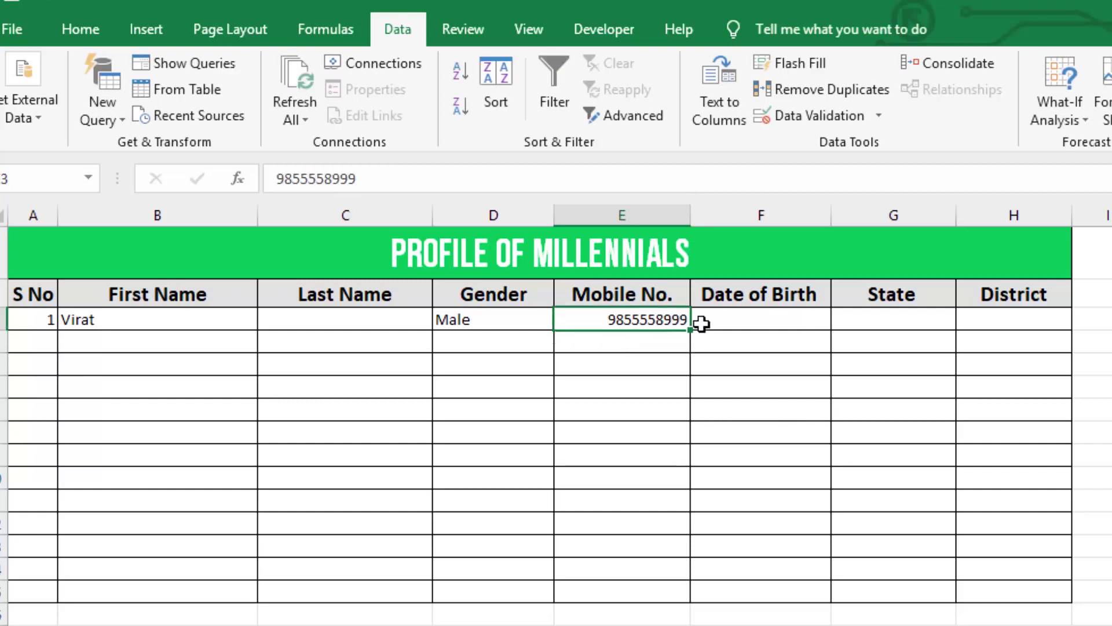
left_click(757, 316)
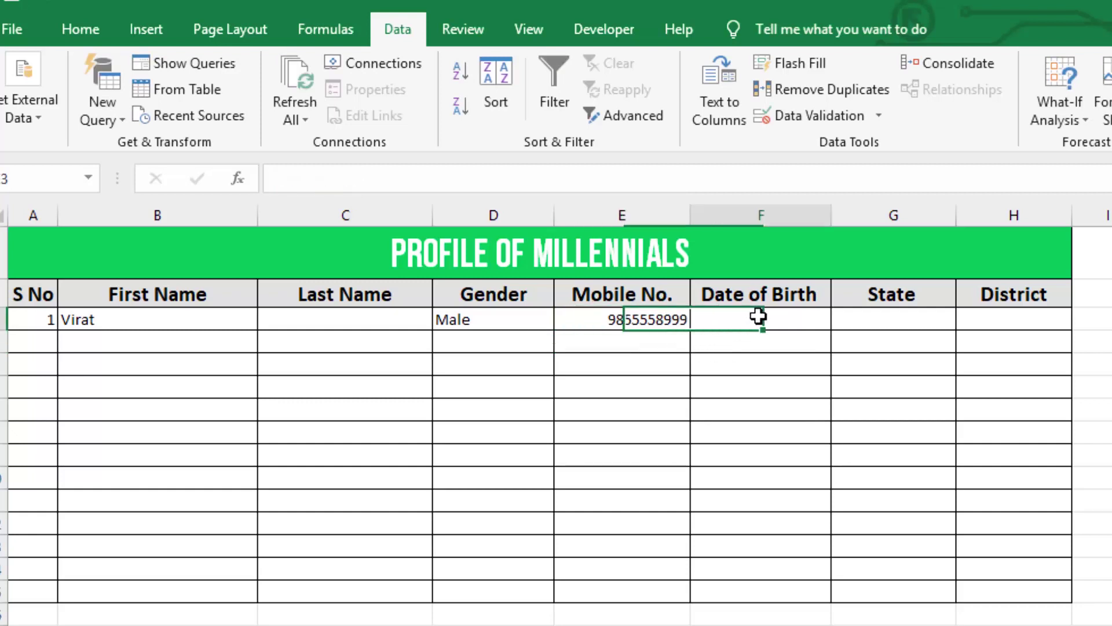
- Enter 31/12/1996 in F3, confirm a 1997 year is rejected, then restore 1996
type("31")
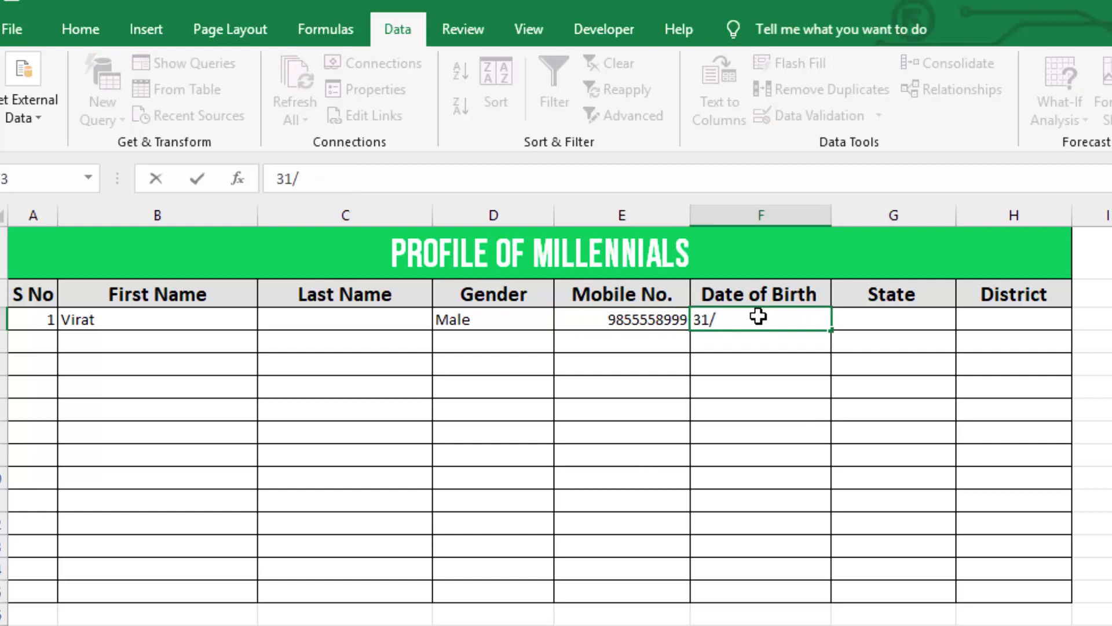
type("/12/1996")
key("Return")
left_click(767, 319)
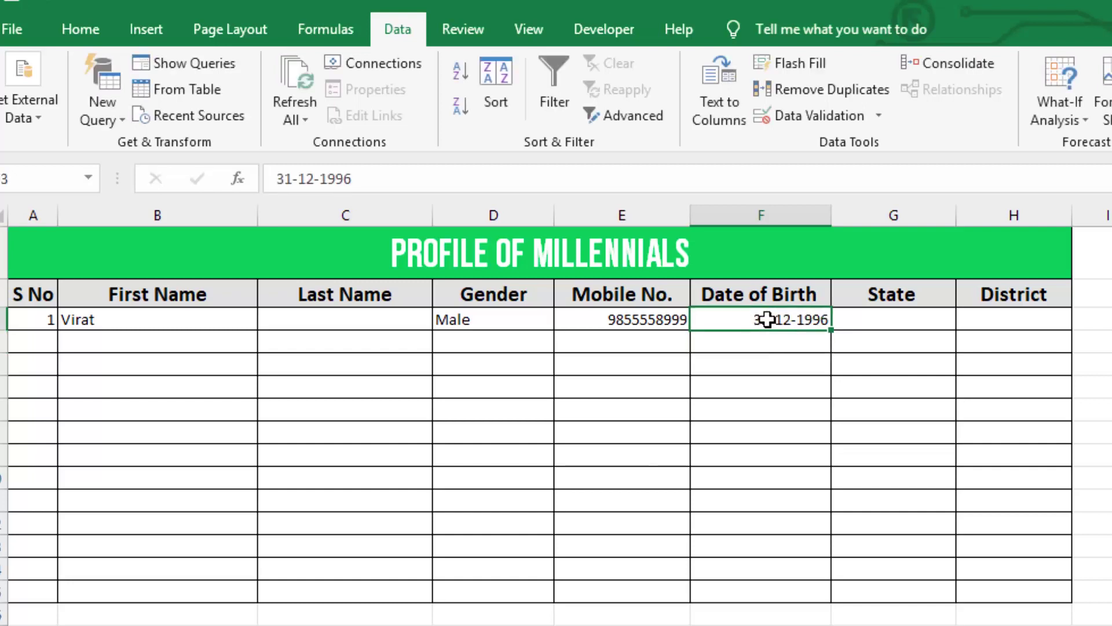
key("F2")
key("BackSpace")
type("7")
key("Return")
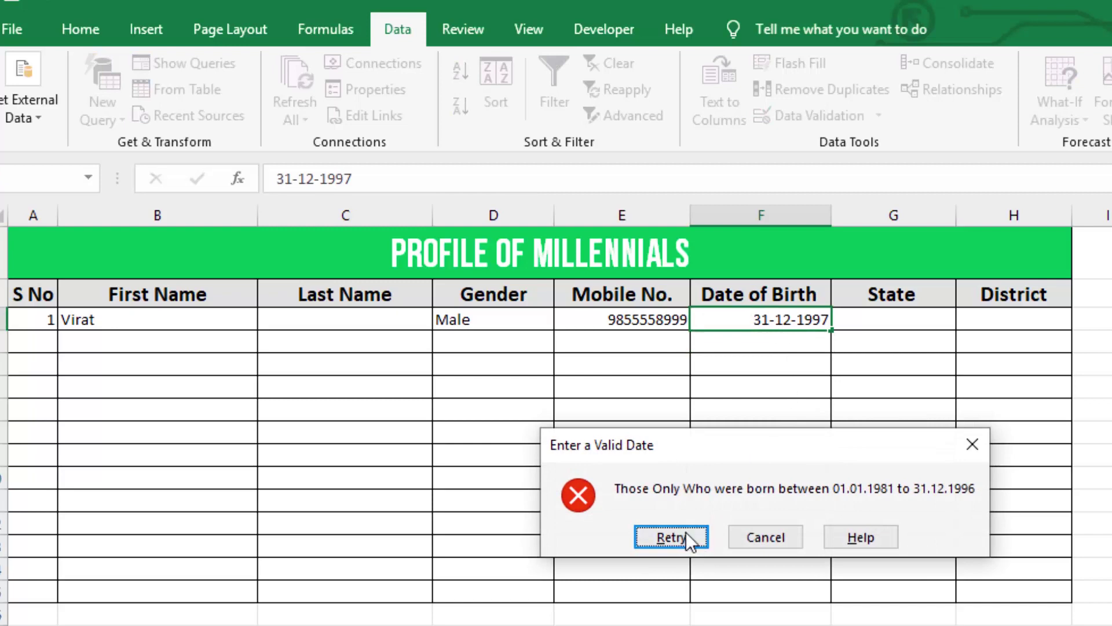
left_click(695, 543)
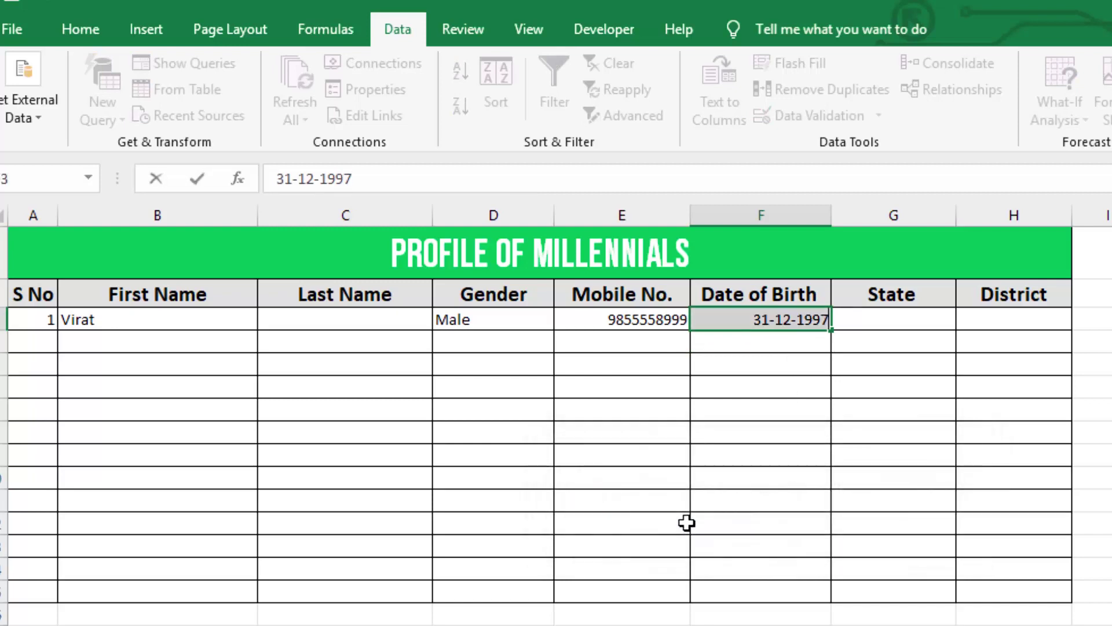
left_click(825, 319)
key("BackSpace")
type("6")
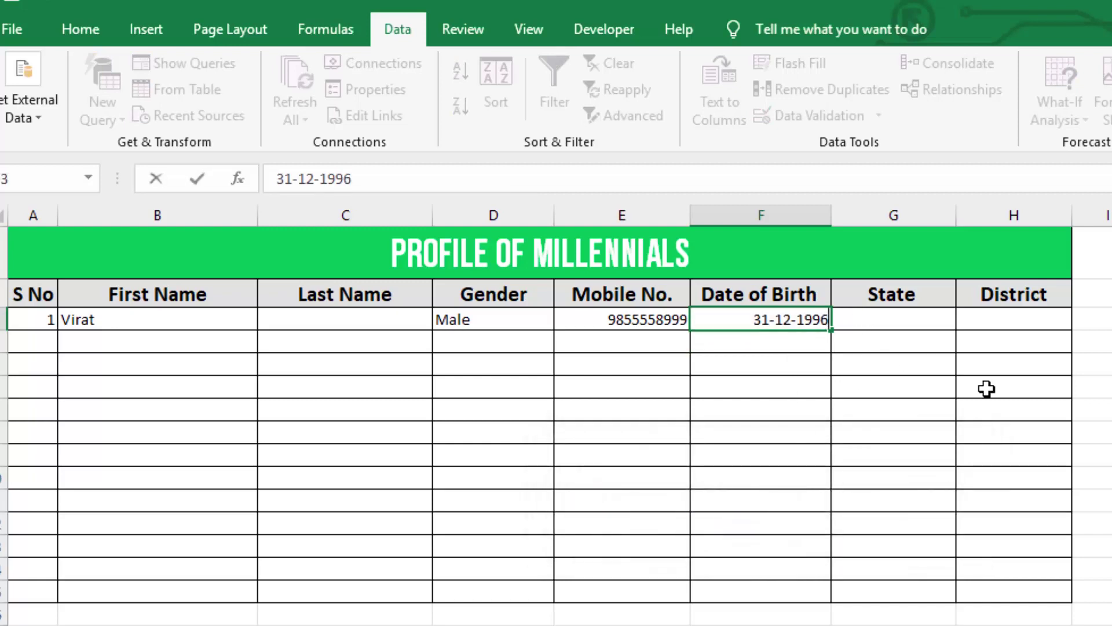
key("Return")
- Choose Rajasthan for State and Sikar for District in row 3 from the dropdowns
left_click(943, 318)
left_click(965, 322)
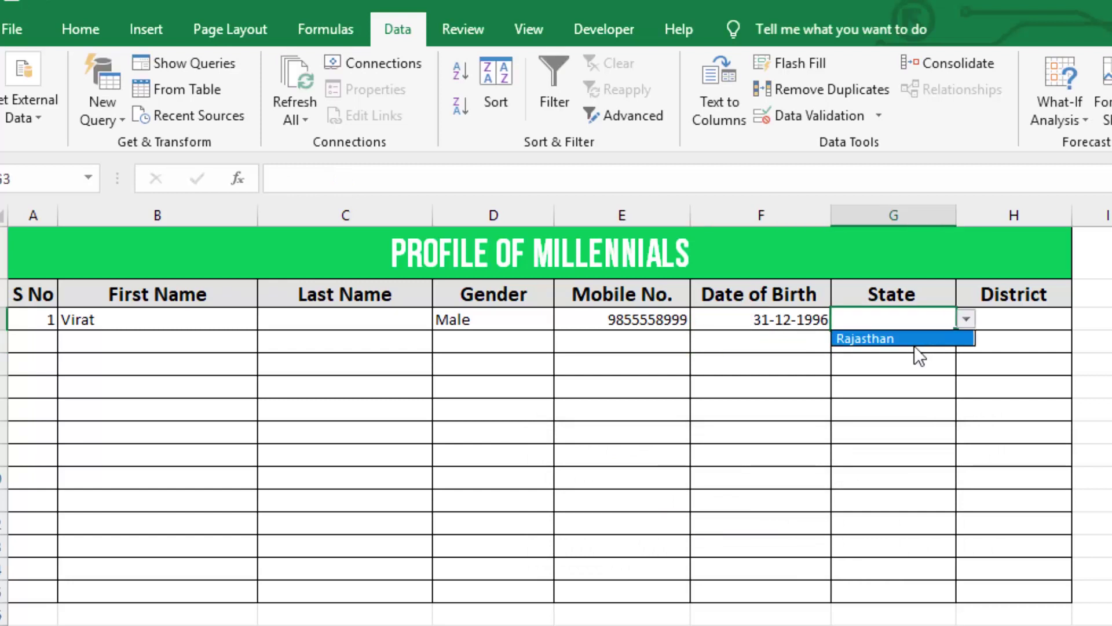
left_click(914, 338)
left_click(1005, 316)
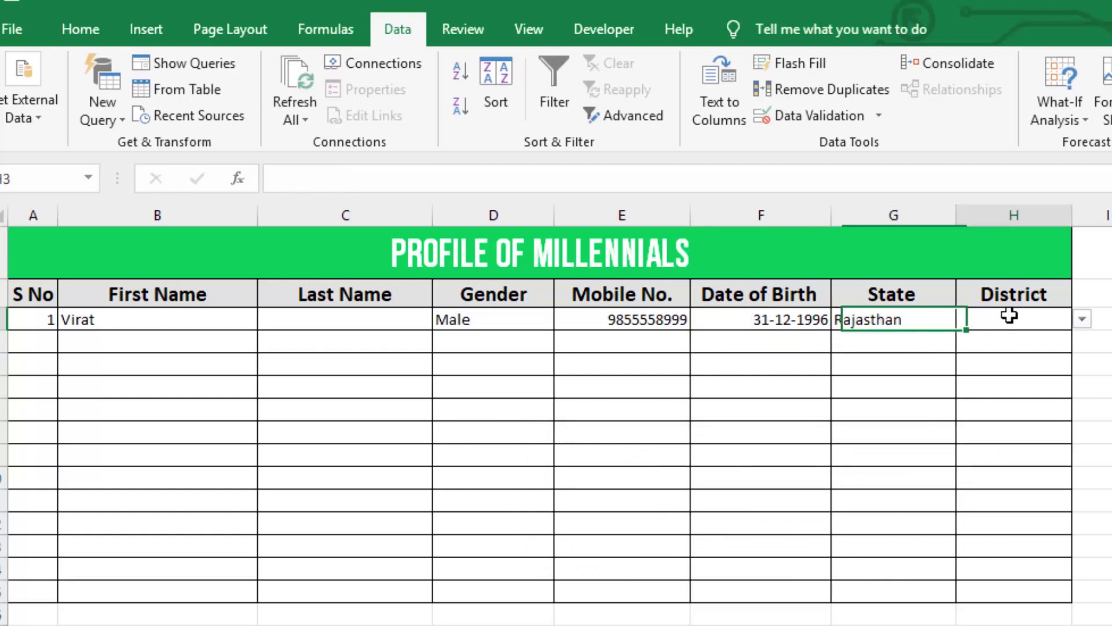
left_click(1082, 319)
left_click_drag(1079, 369, 1078, 410)
left_click(1018, 427)
left_click(1017, 381)
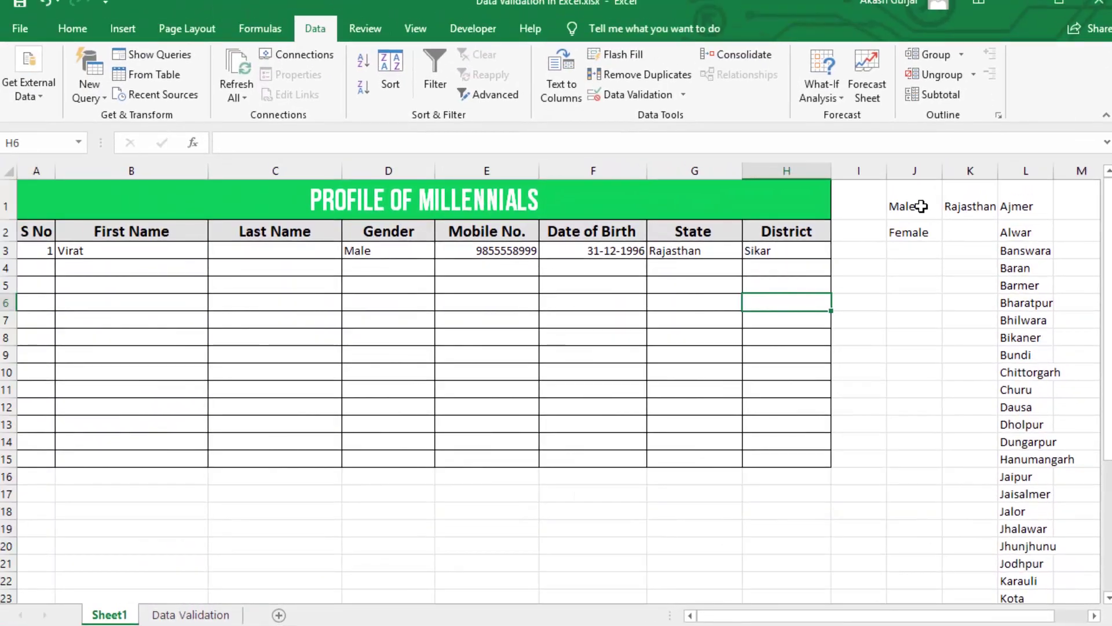
- Select helper columns J to L and add a blank Sheet2
left_click_drag(921, 206, 1015, 372)
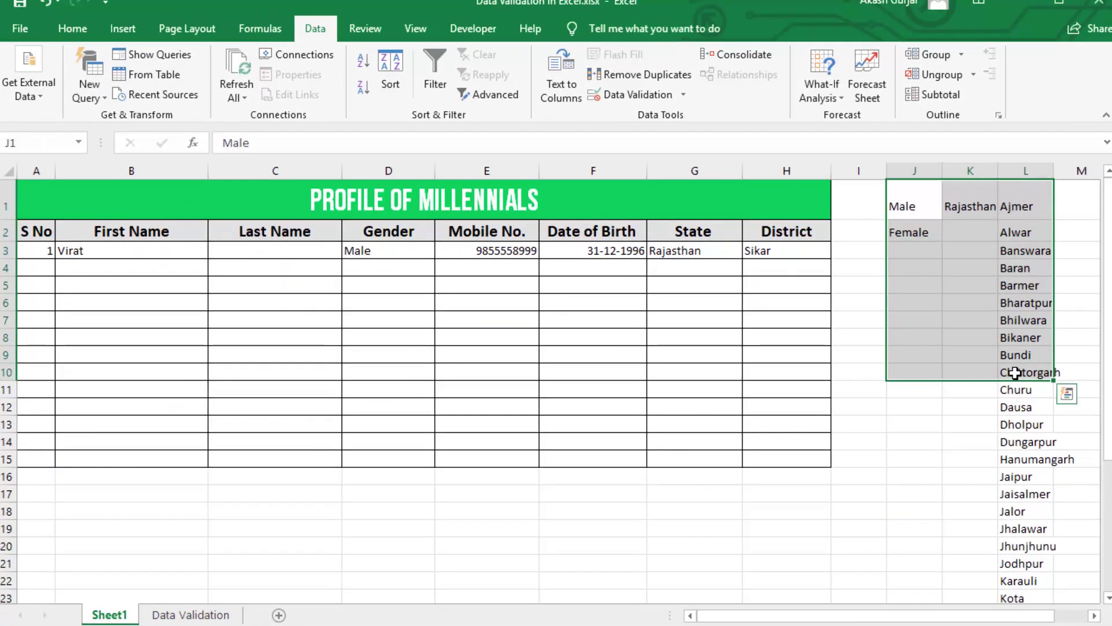
left_click(920, 186)
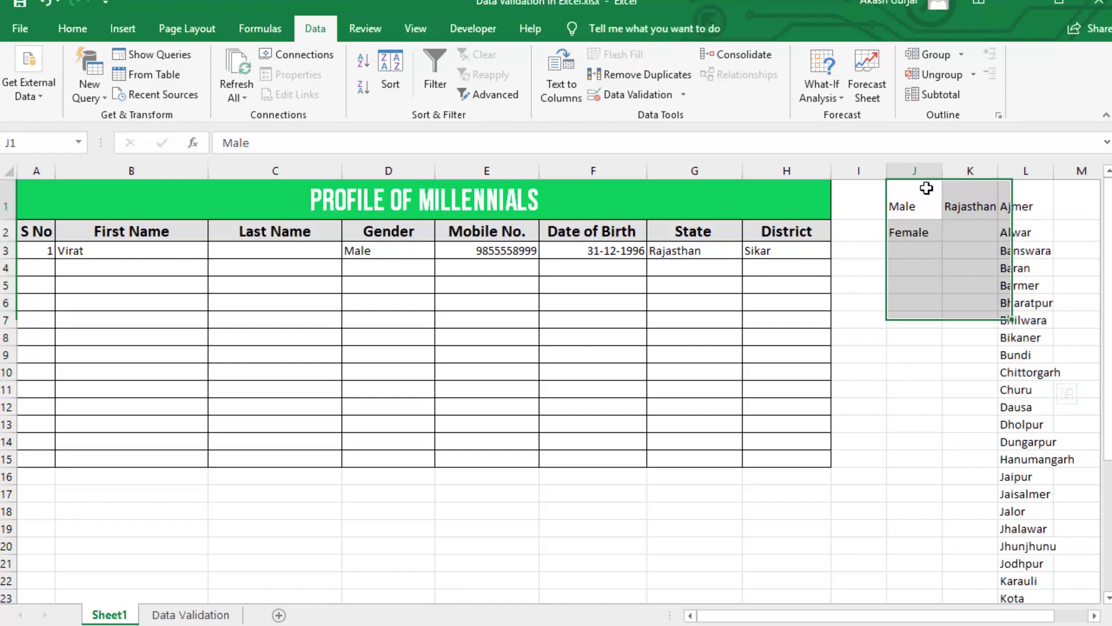
left_click_drag(910, 167, 1013, 177)
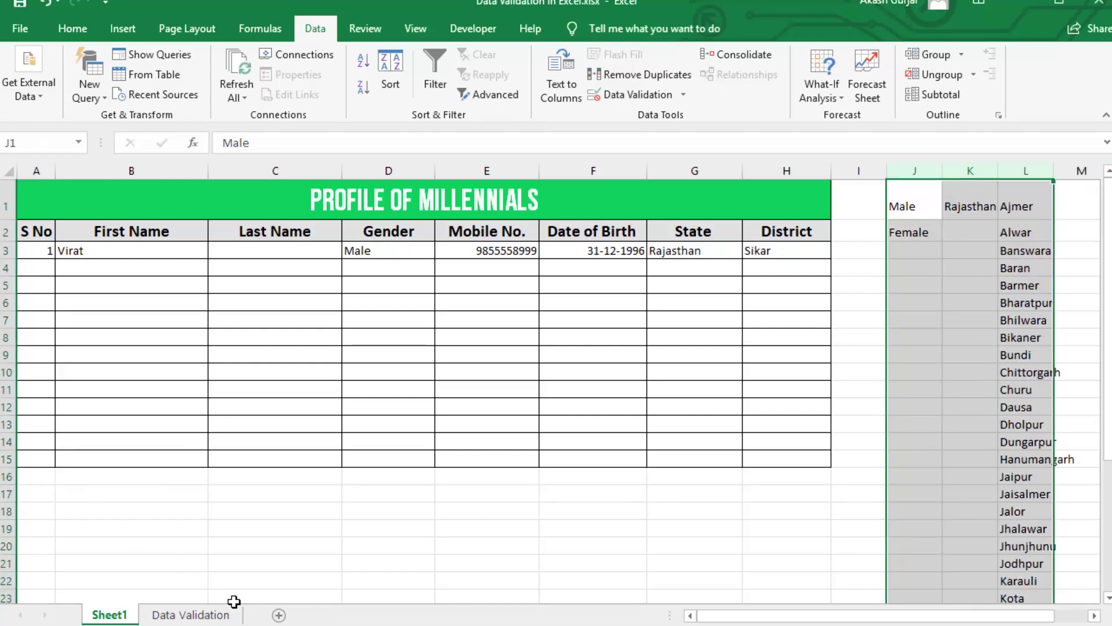
left_click(279, 614)
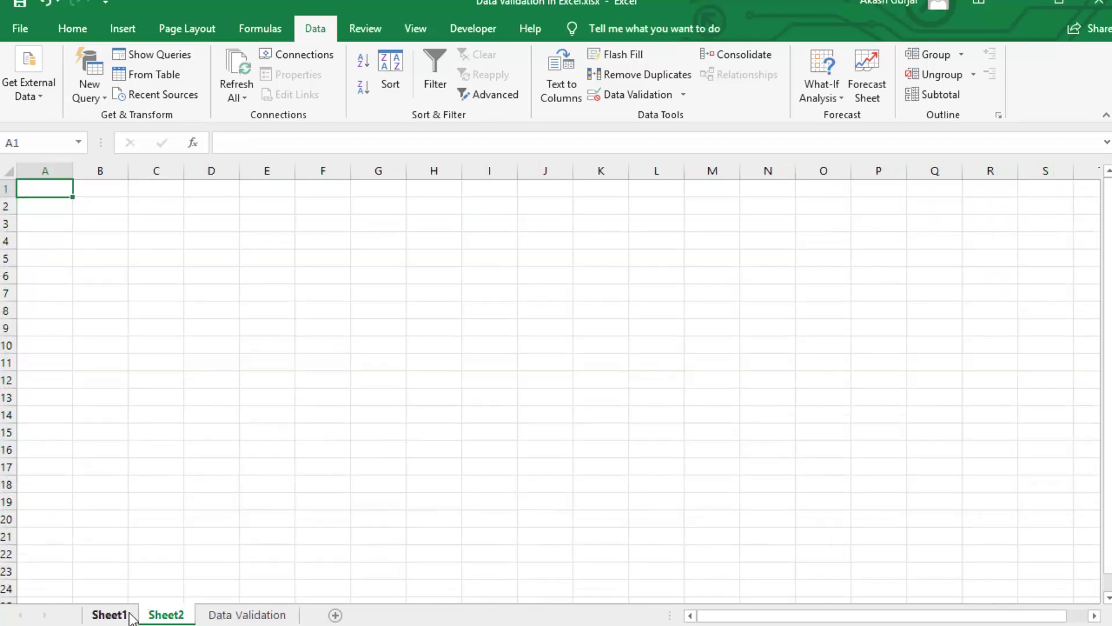
left_click(128, 615)
- Hide columns J to L and return to Sheet1
right_click(916, 169)
left_click(977, 400)
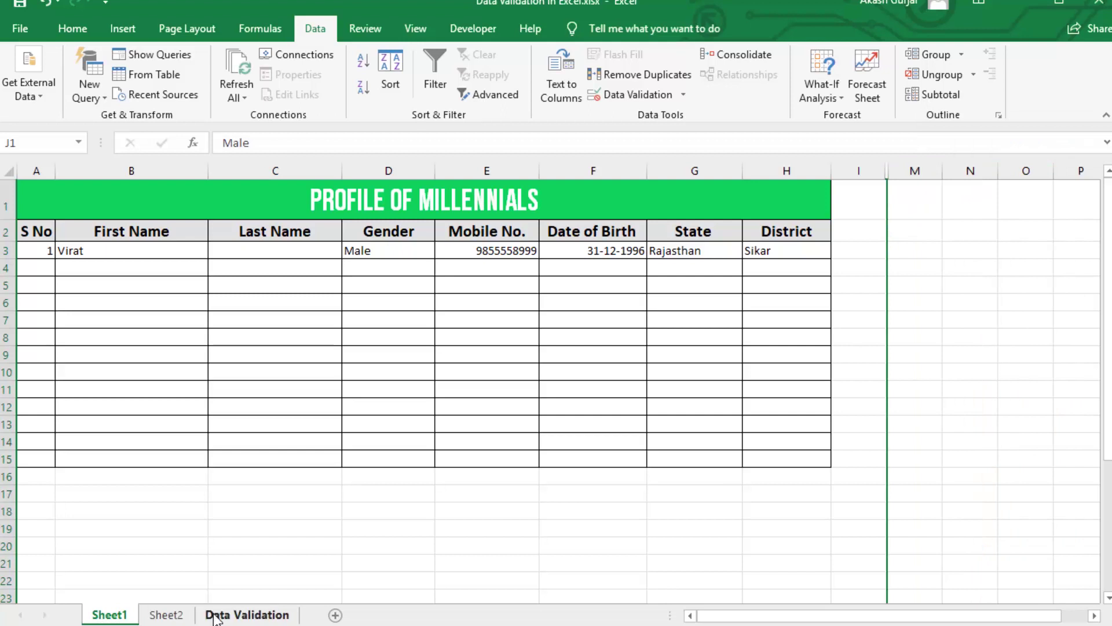
right_click(167, 616)
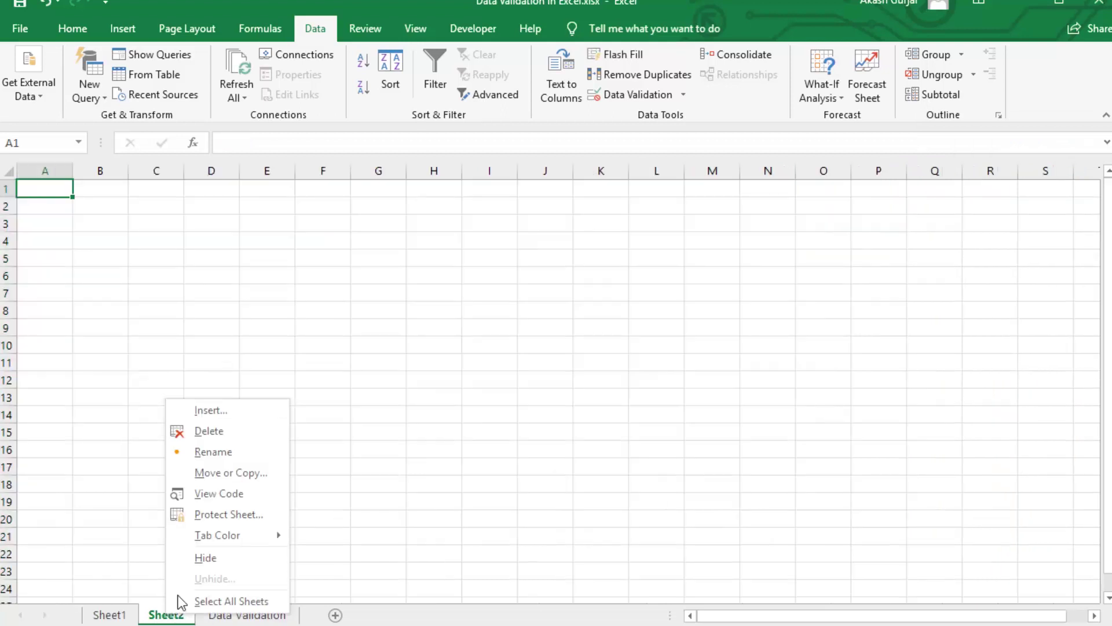
left_click(92, 617)
key("ctrl+Page_Up")
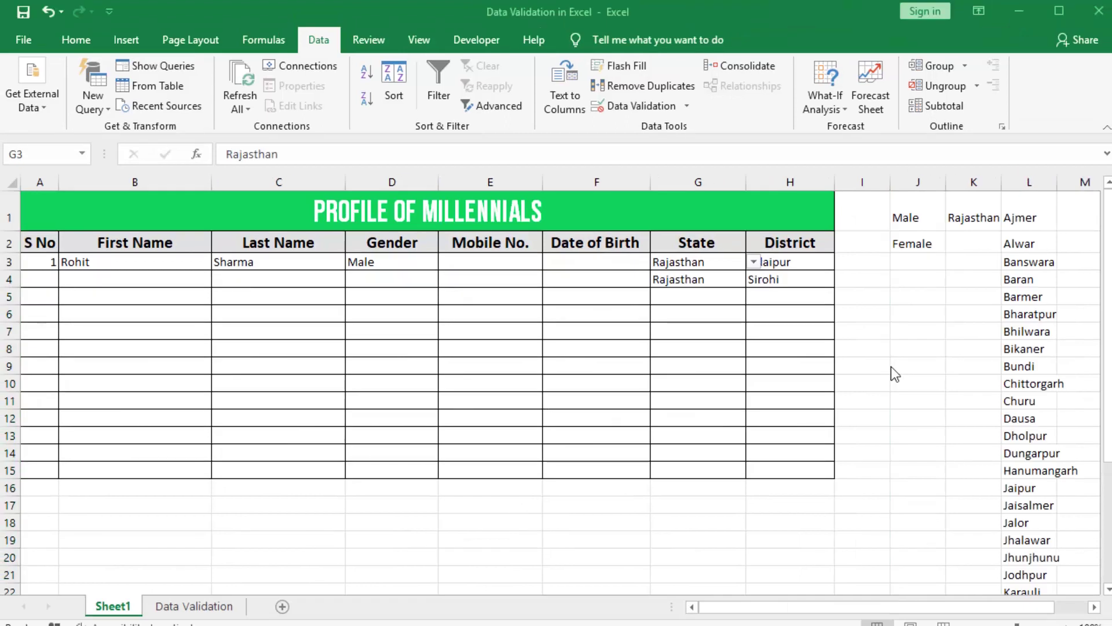
- Clear All validation rules from District column H, then select empty cell H5
left_click(701, 261)
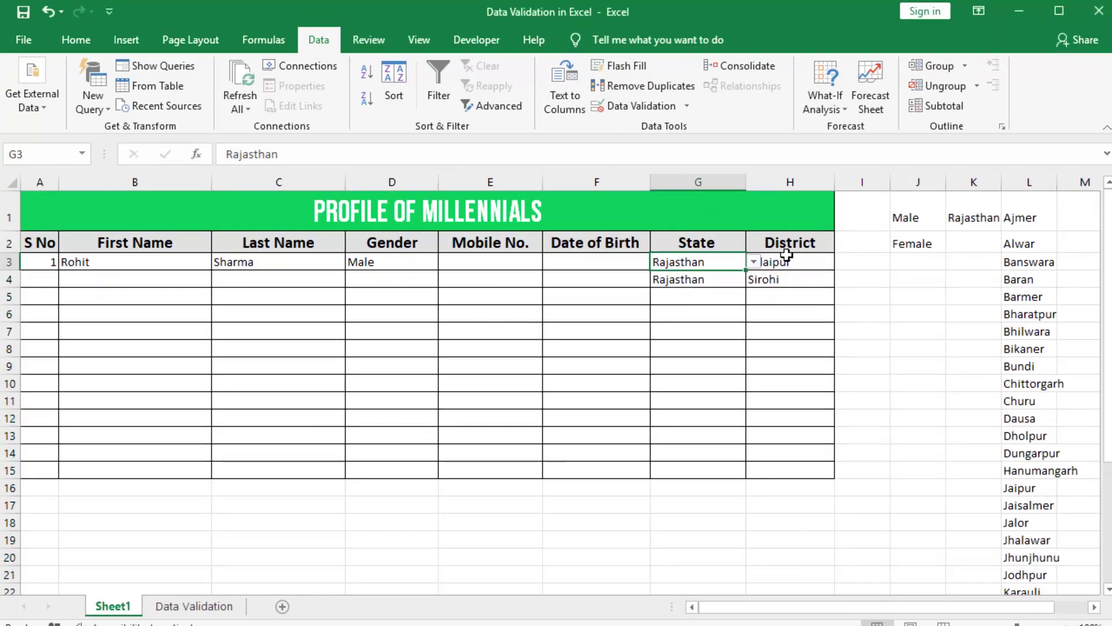
left_click(799, 181)
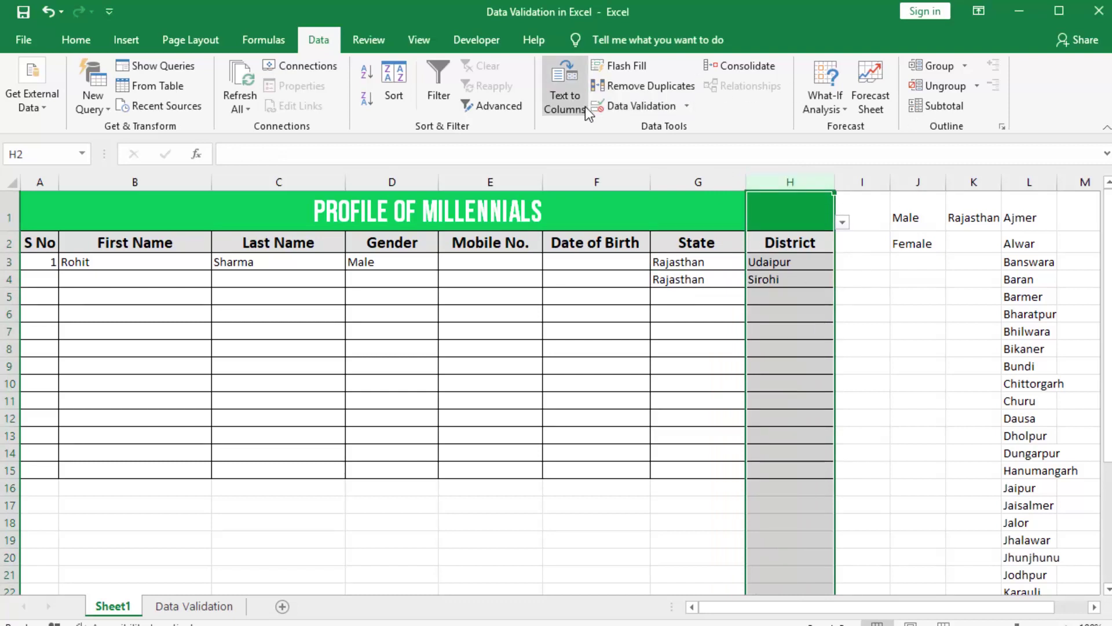
left_click(672, 106)
left_click(459, 334)
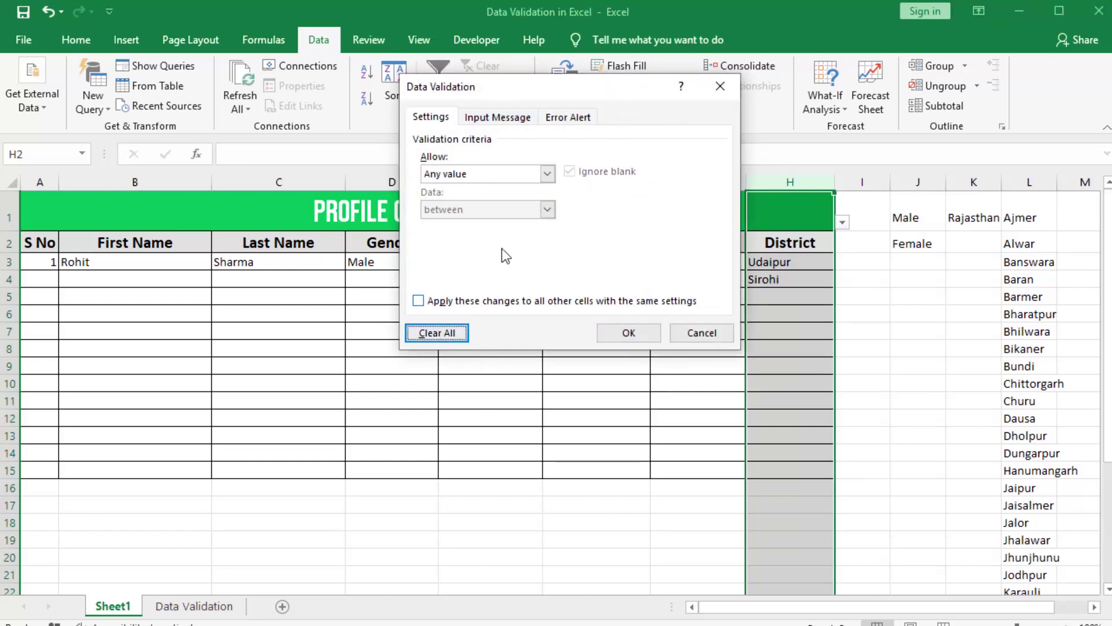
left_click(494, 118)
left_click(556, 118)
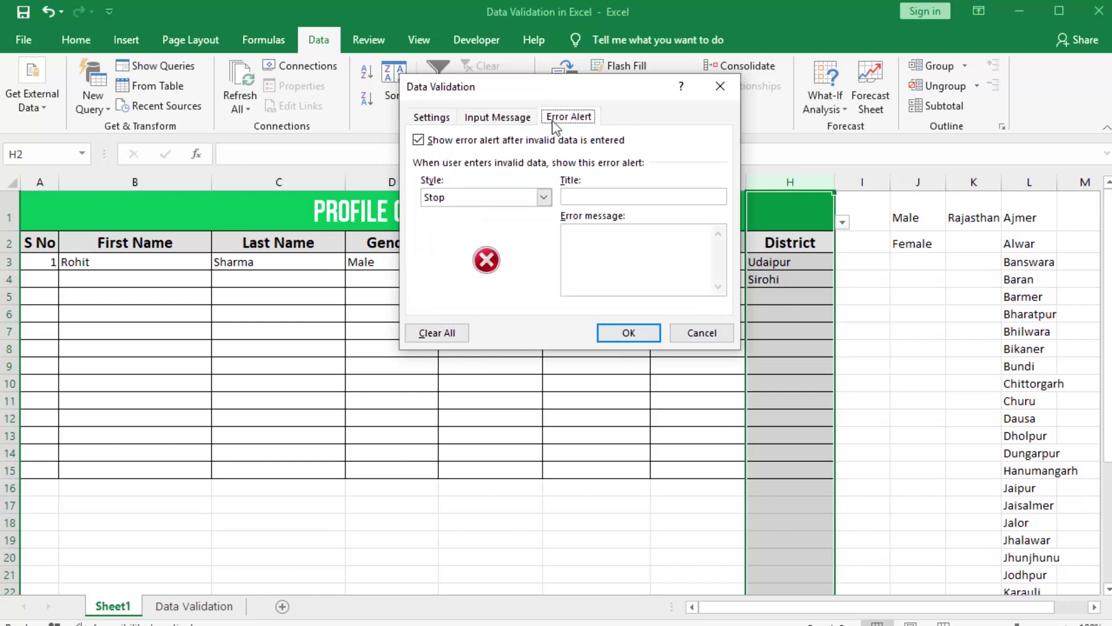
left_click(433, 118)
left_click(644, 342)
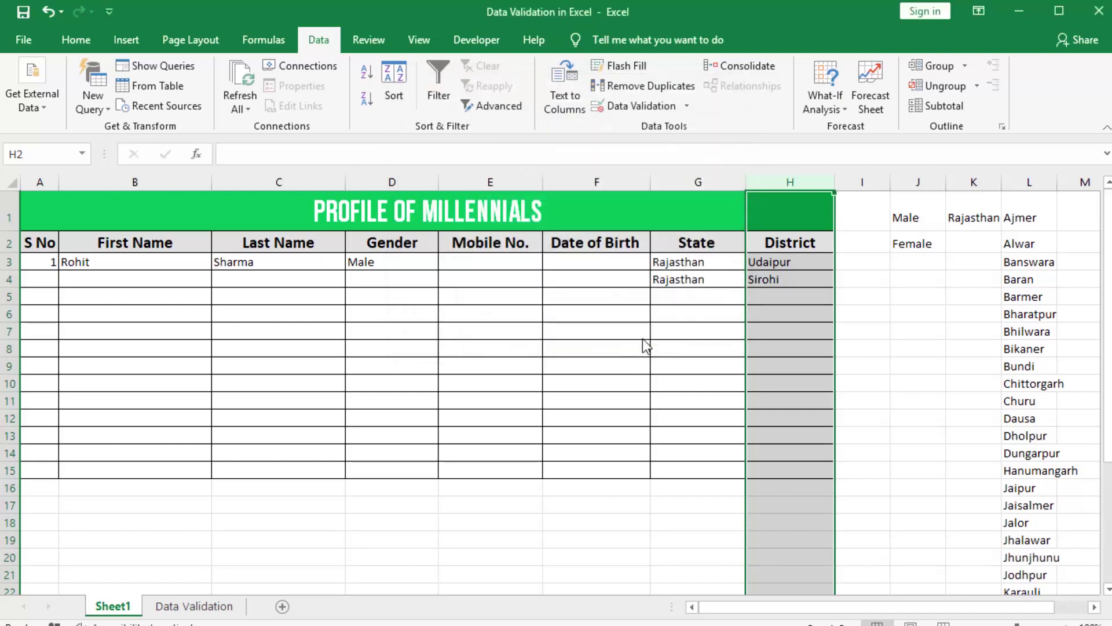
left_click(750, 280)
left_click(790, 299)
- Type test entries asdfdas, asfs, sf, sf and sdf down the District column from H5
type("asdfdas")
key("Return")
type("asfs")
key("Return")
key("Return")
type("sf")
key("Return")
type("sf")
key("Return")
key("Return")
type("sdf")
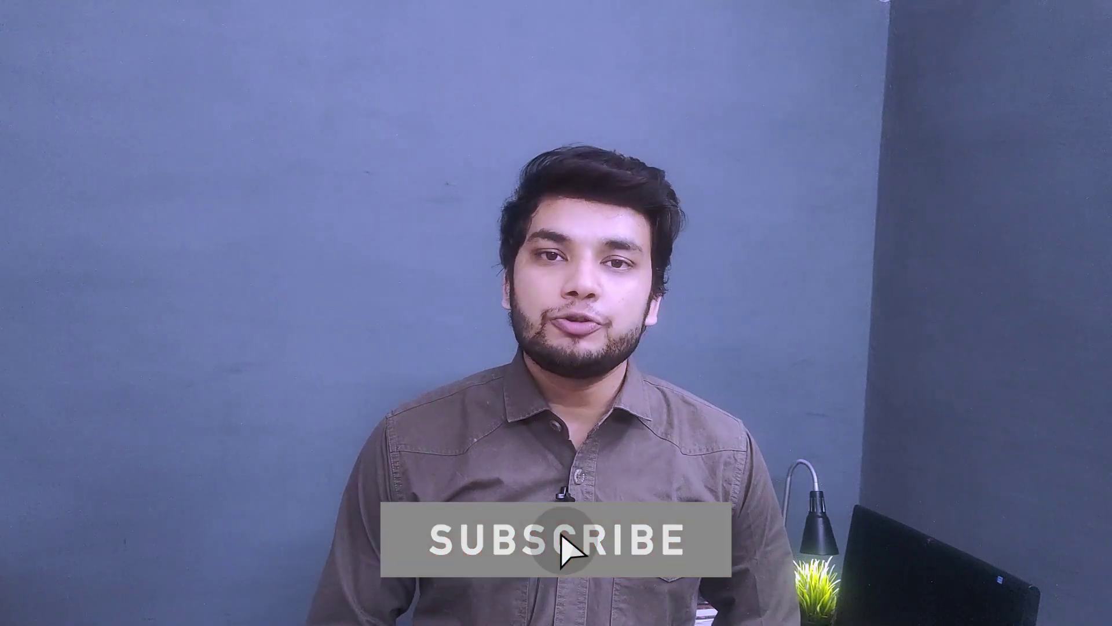